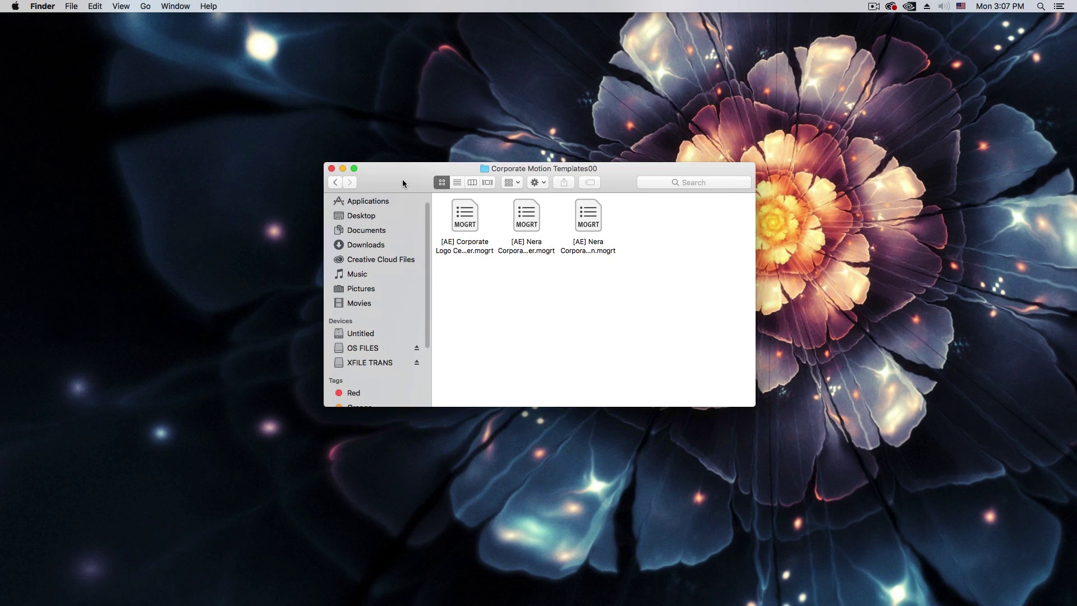
click(457, 183)
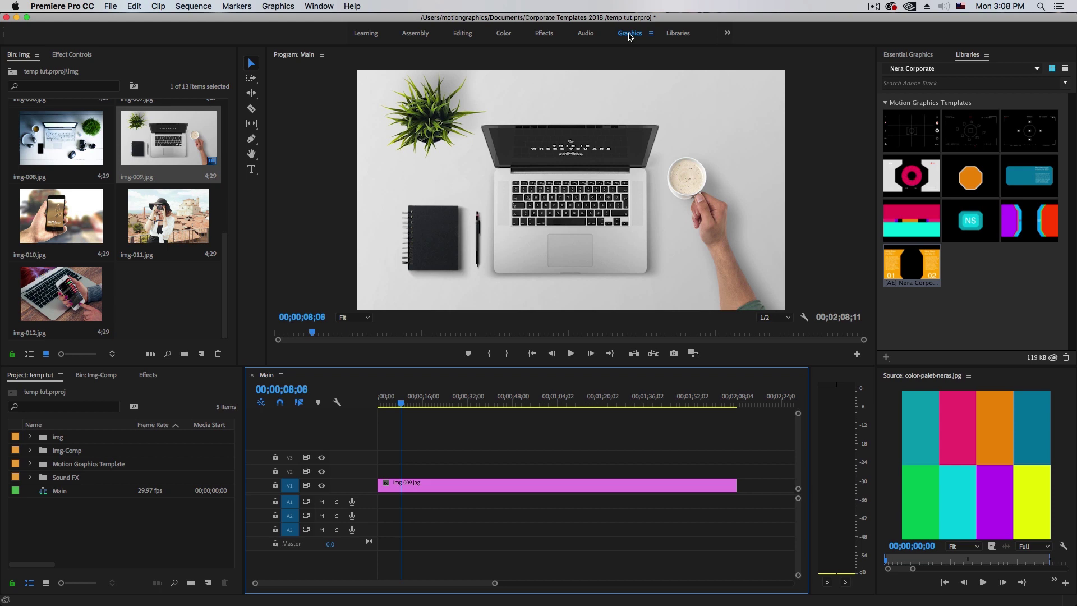
click(319, 7)
mouse_move(324, 20)
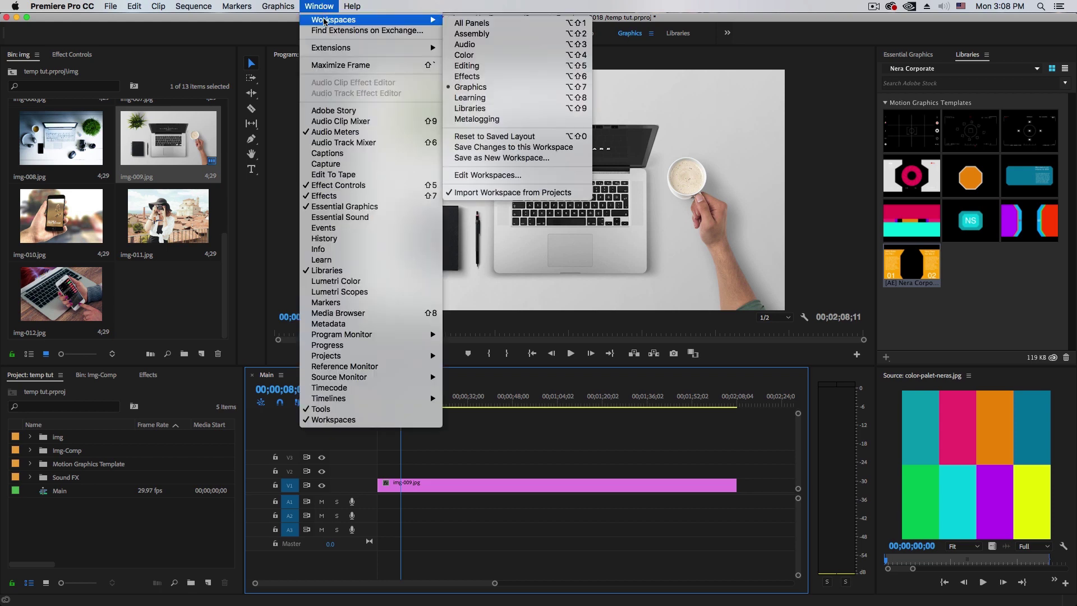
click(370, 209)
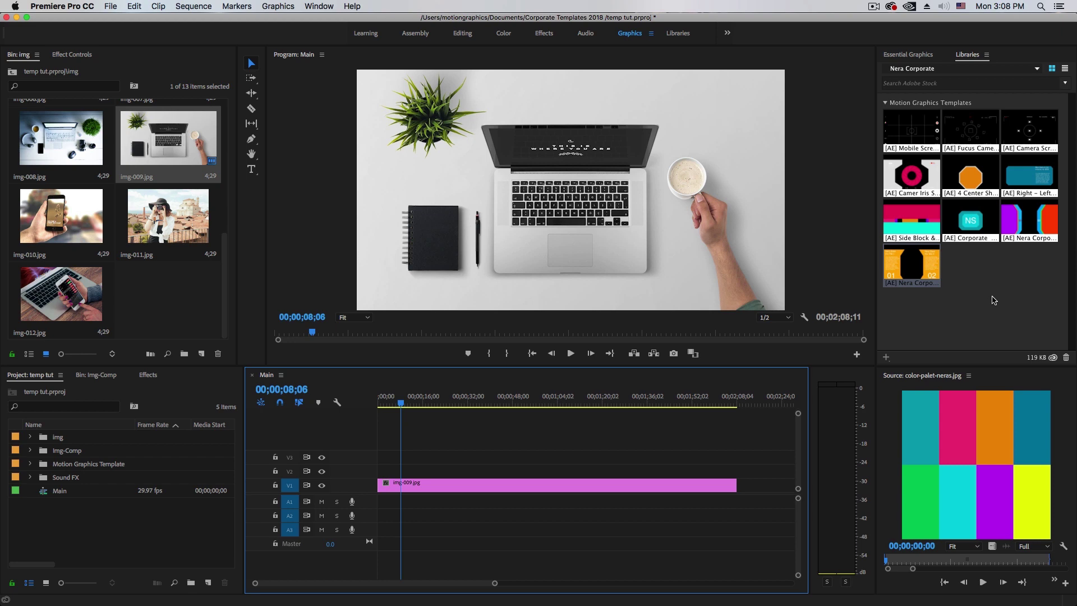
Place the Nera Corporate Template Presentation at the start of V2 above img-009.jpg, and move the playhead to 00;00;00;19.
click(991, 300)
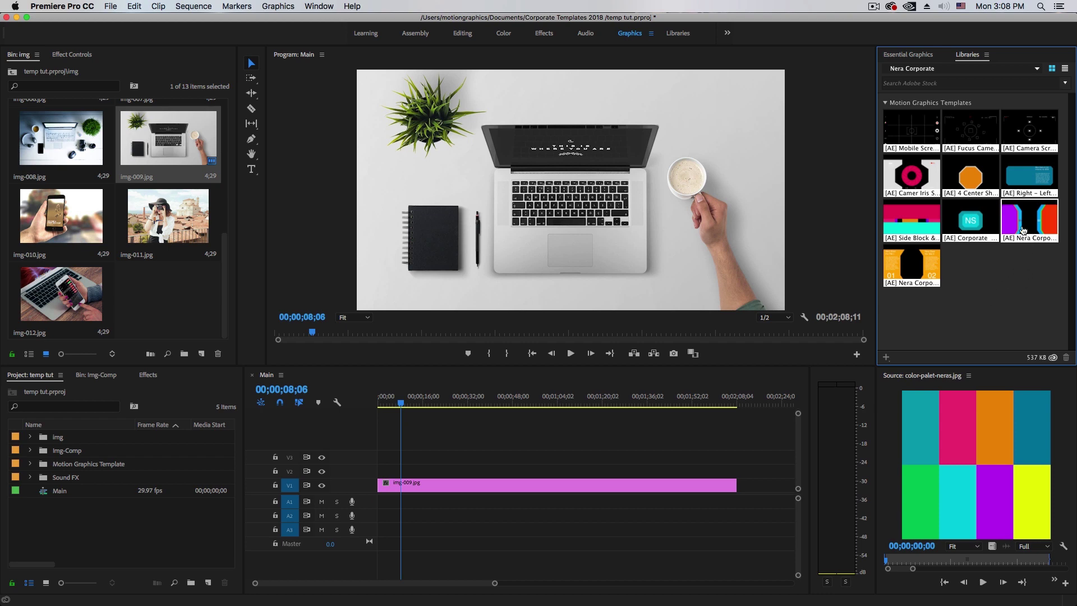
drag(1033, 224, 374, 471)
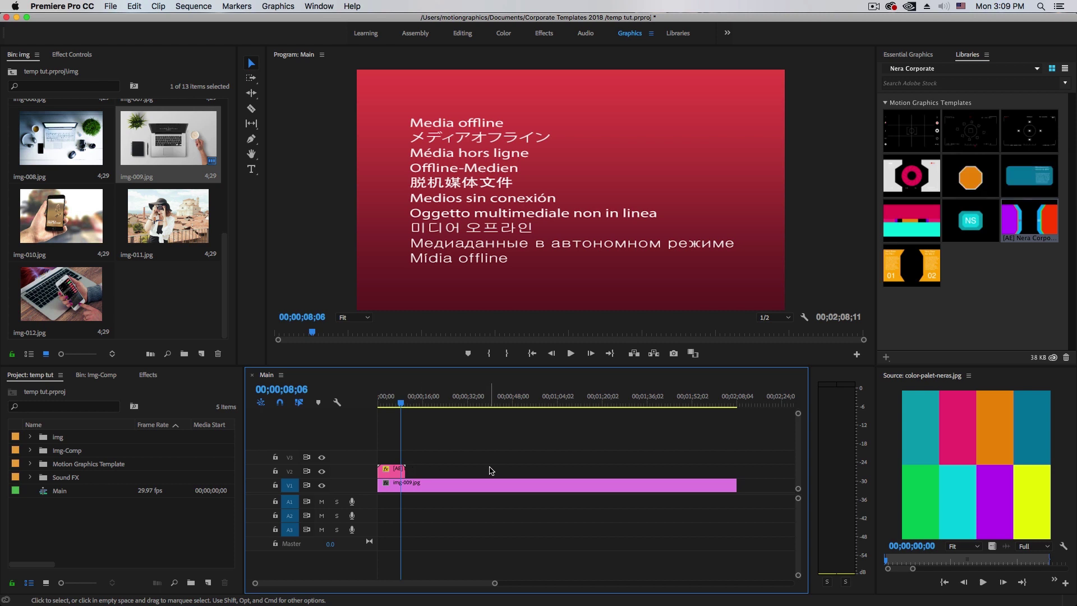
key(=)
key(=)
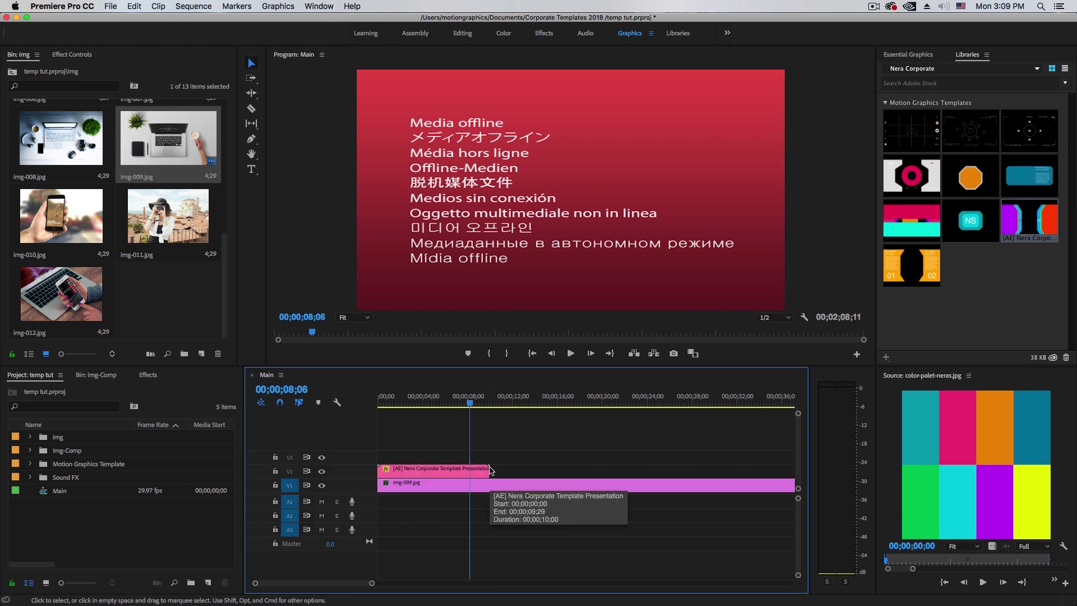
click(433, 473)
click(458, 400)
drag(459, 400, 384, 412)
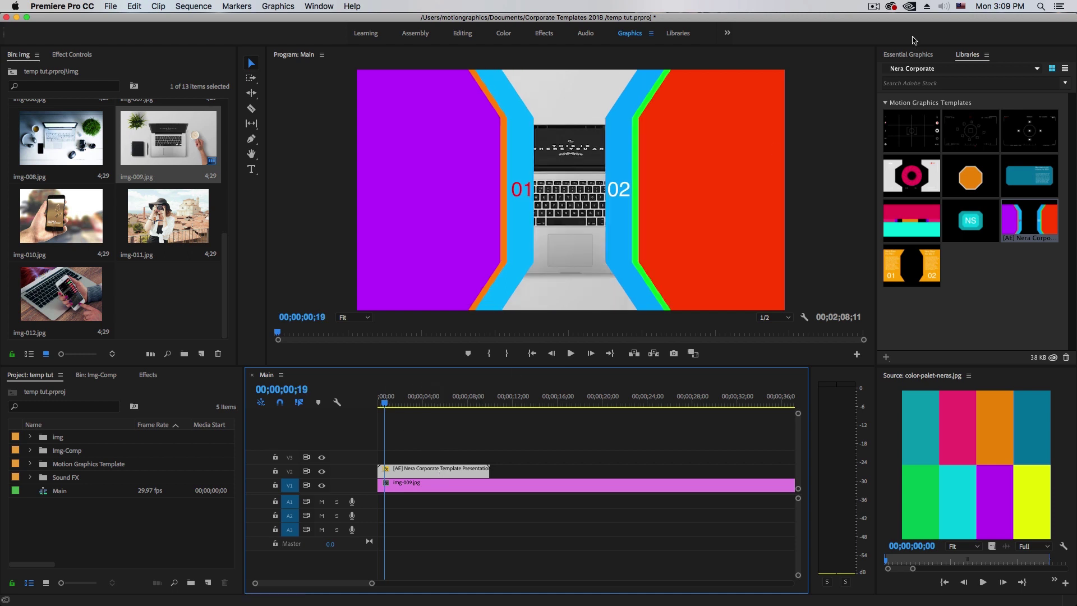
Turn off the template's Right Number, Right Mask and Right Stroke, and set R Trans Opacity to 0.
click(907, 55)
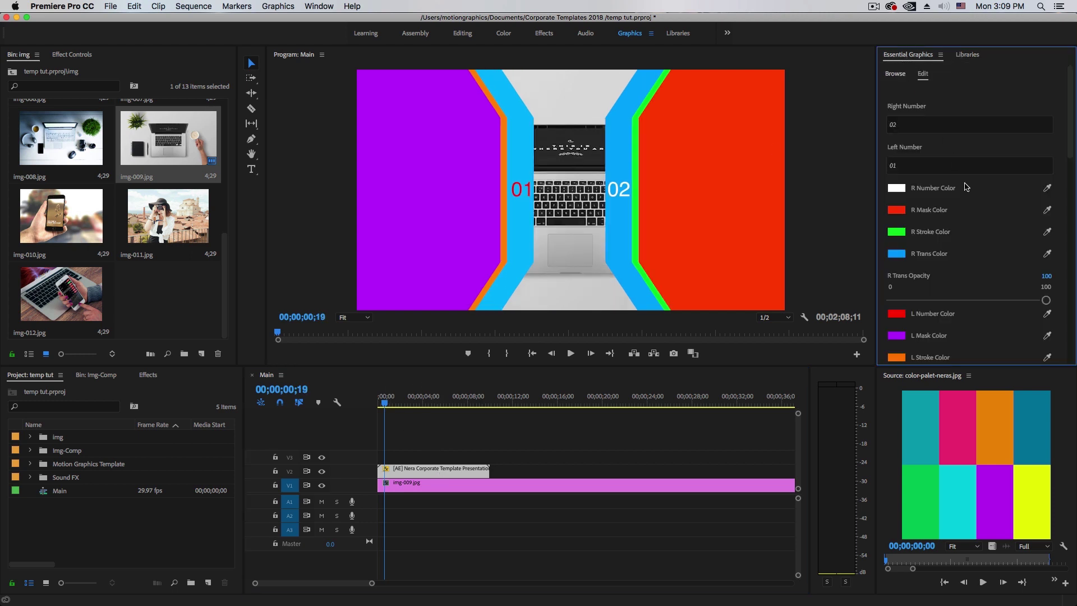
drag(1071, 134, 1072, 228)
click(890, 153)
click(890, 175)
click(890, 197)
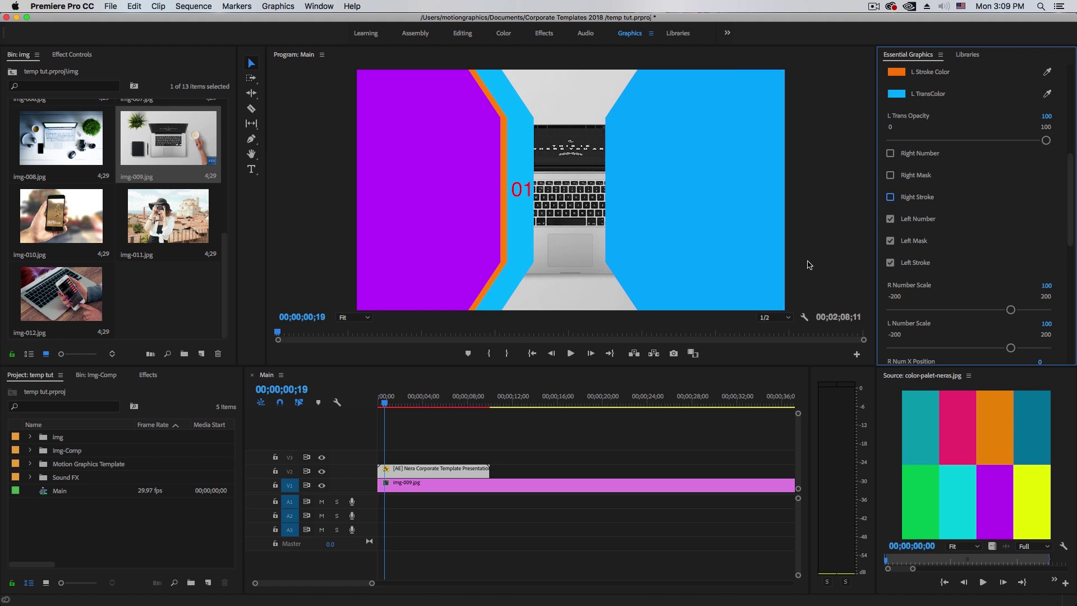
drag(1069, 242, 1069, 173)
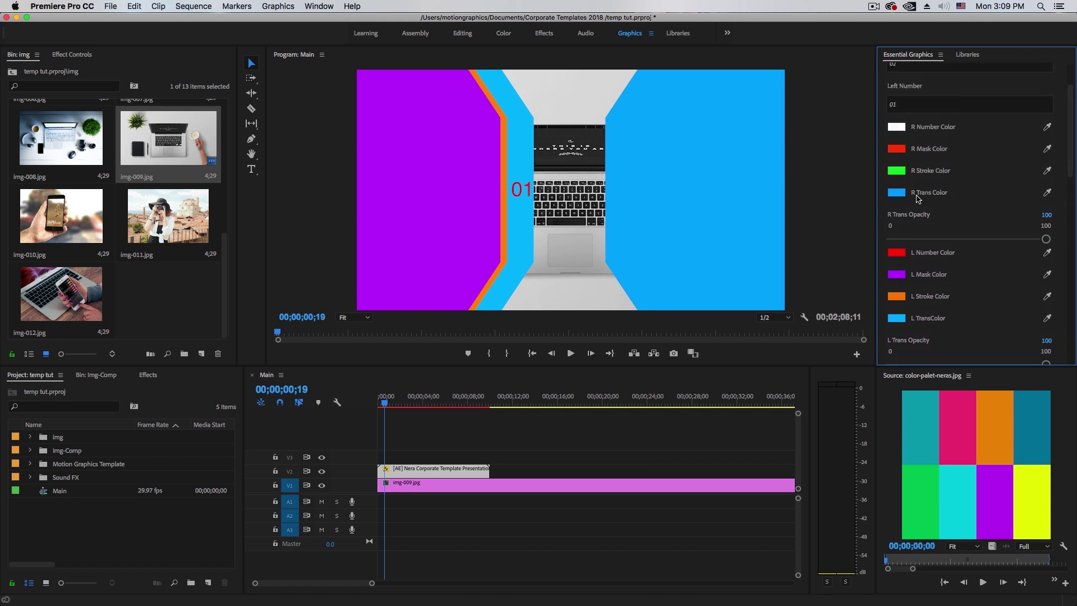
drag(1045, 239, 890, 238)
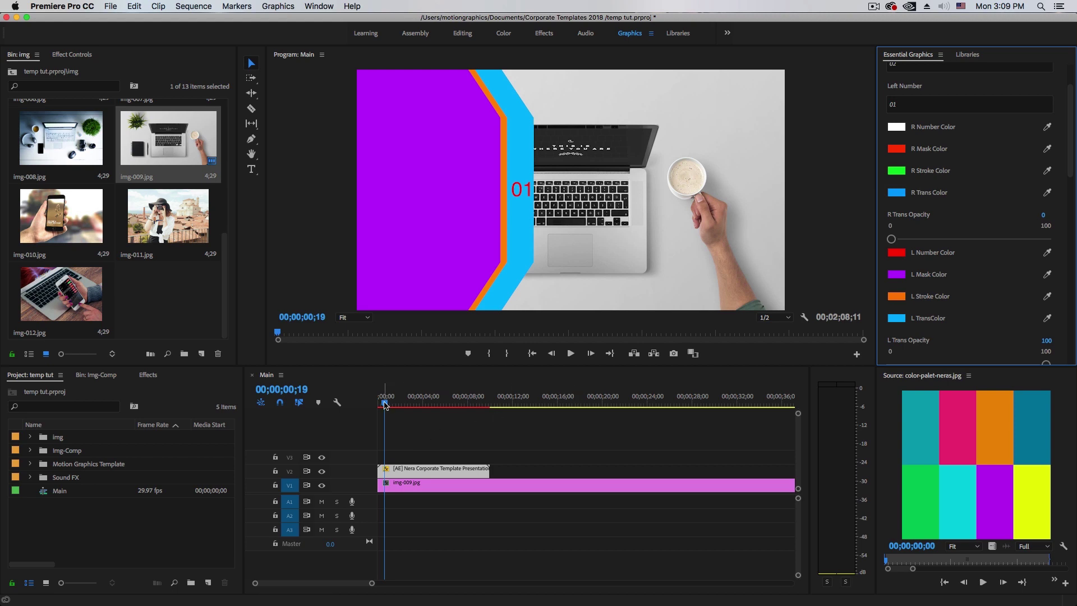
Preview the transition up to 00;00;01;18 and rename the template clip on V2 as mask.
click(407, 437)
key(space)
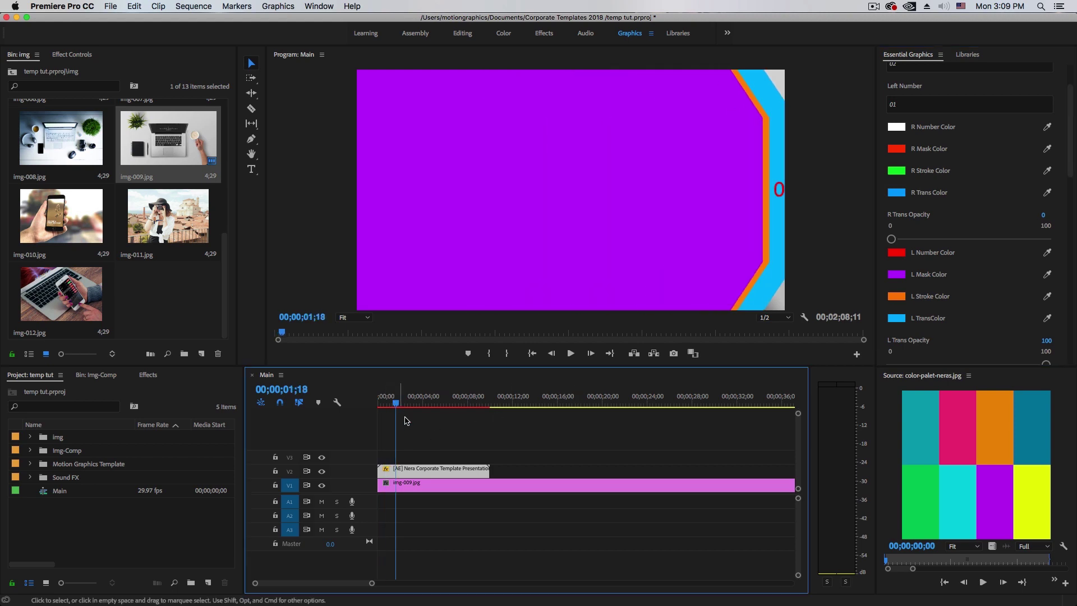
right_click(421, 469)
click(461, 542)
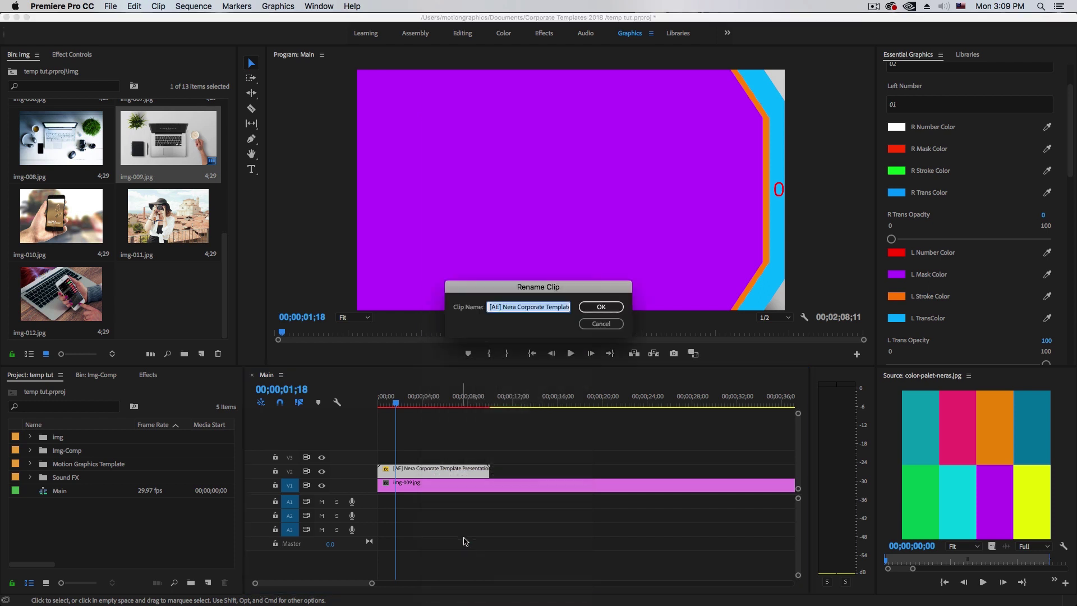
text(mask)
key(Return)
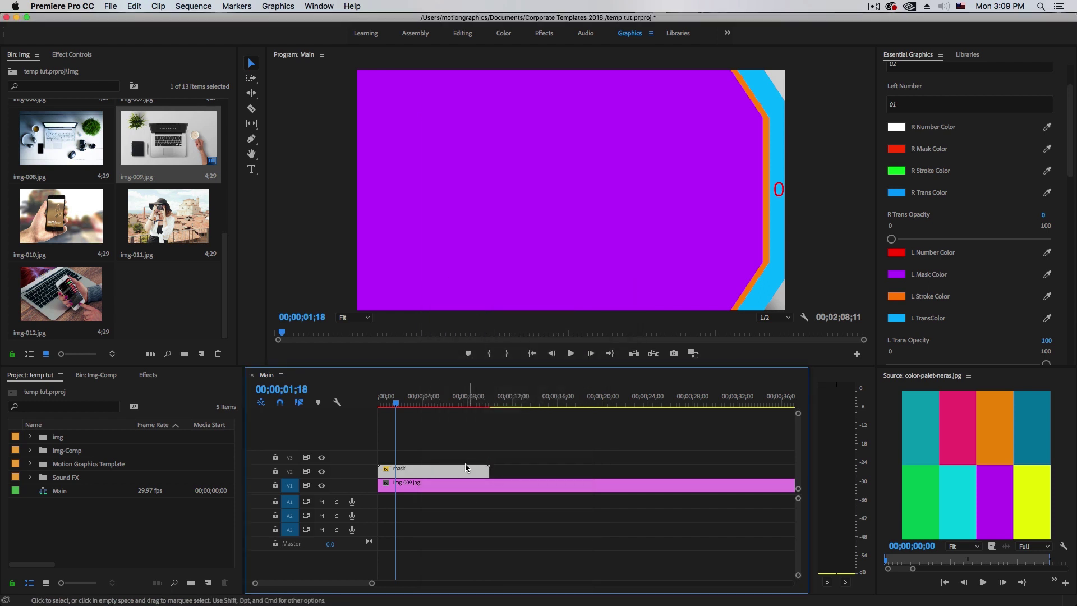
Turn off the mask clip's Left Number and Left Stroke, and set L Trans Opacity to 0.
drag(1071, 166, 1071, 230)
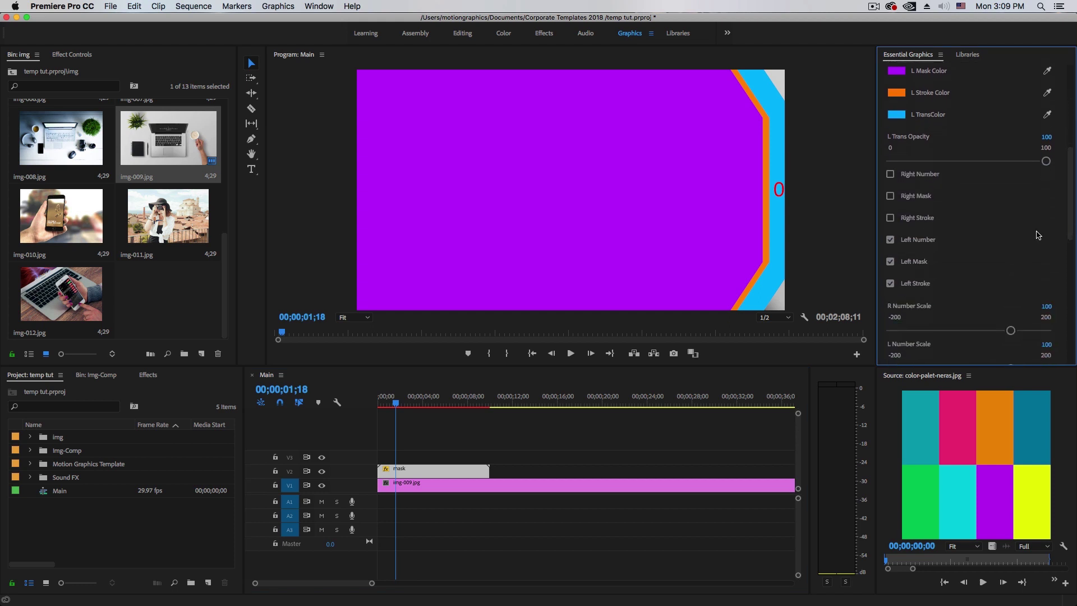
click(890, 240)
click(890, 283)
scroll(1072, 229, up, 3)
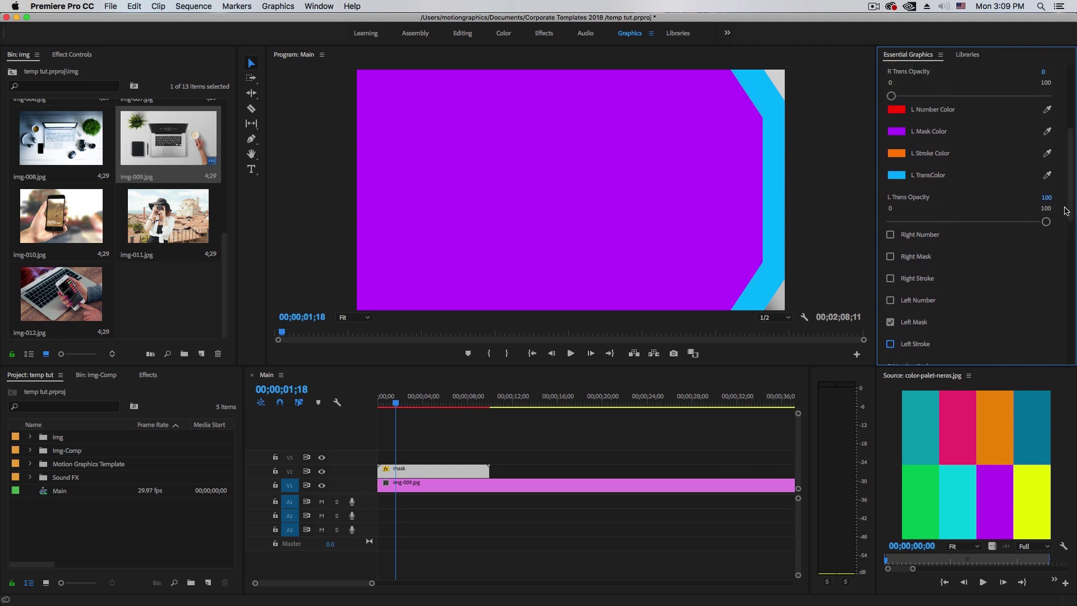
drag(1046, 221, 891, 221)
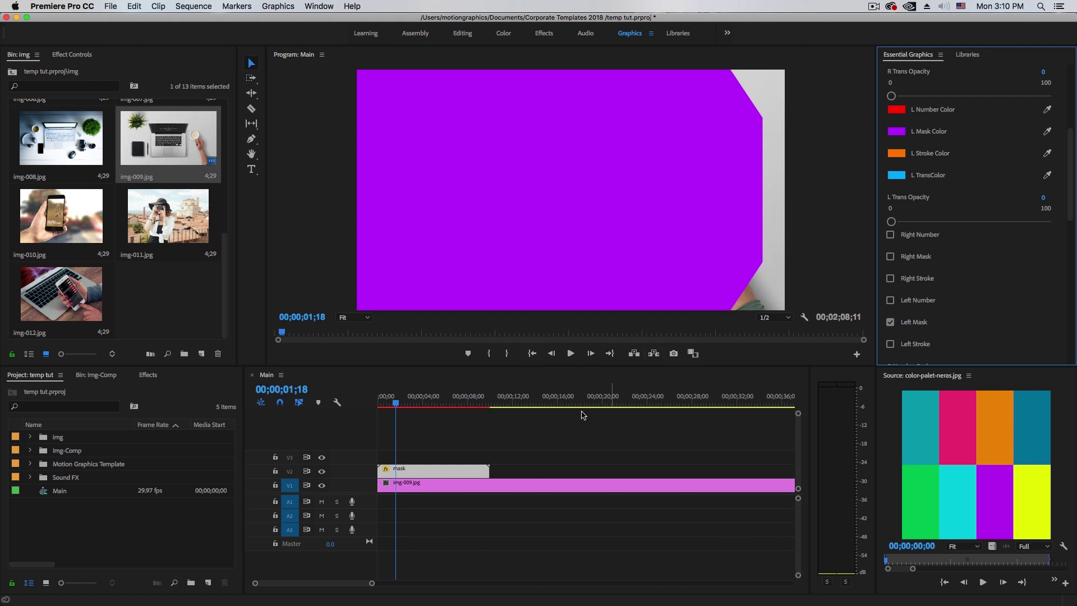
Move the mask clip up from V2 to V4, keeping it at the start of the Main sequence.
click(432, 476)
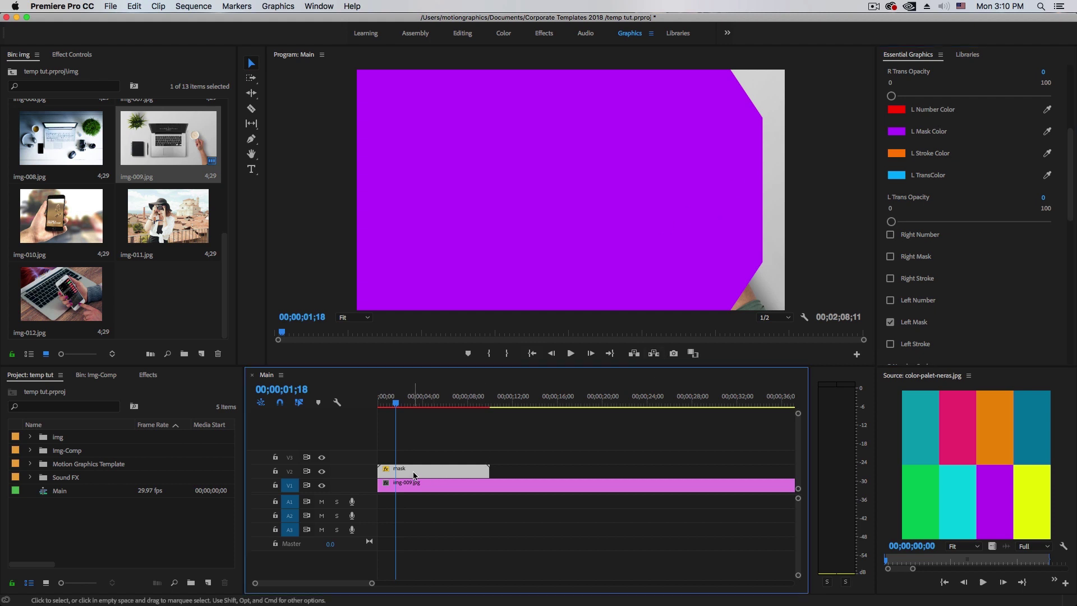
drag(411, 473, 413, 453)
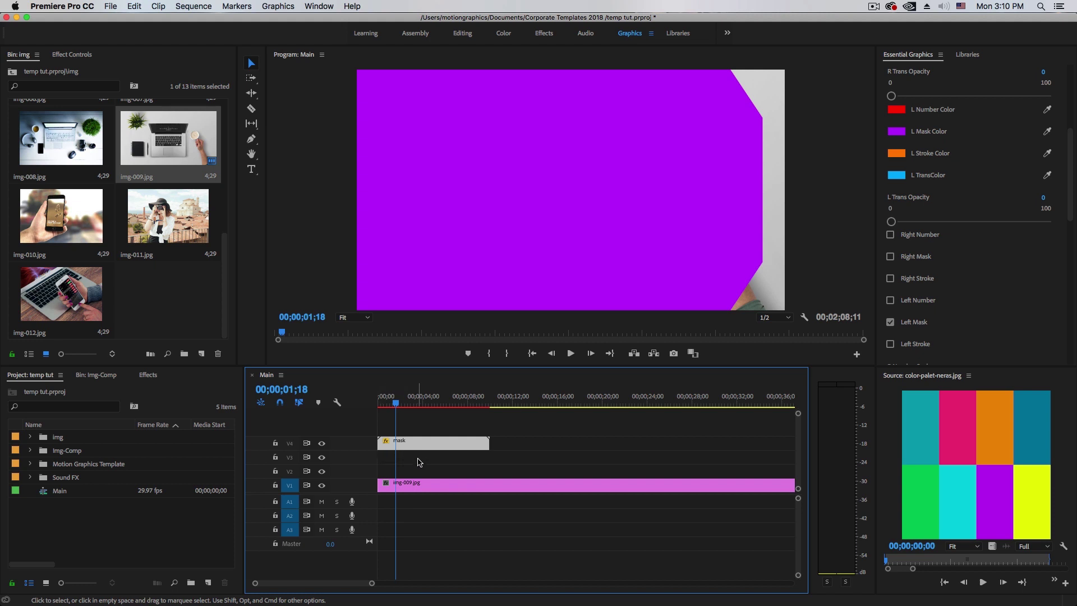
Create a sequence named img-001 with the DSLR 1080p30 preset inside the Img-Comp bin.
click(67, 452)
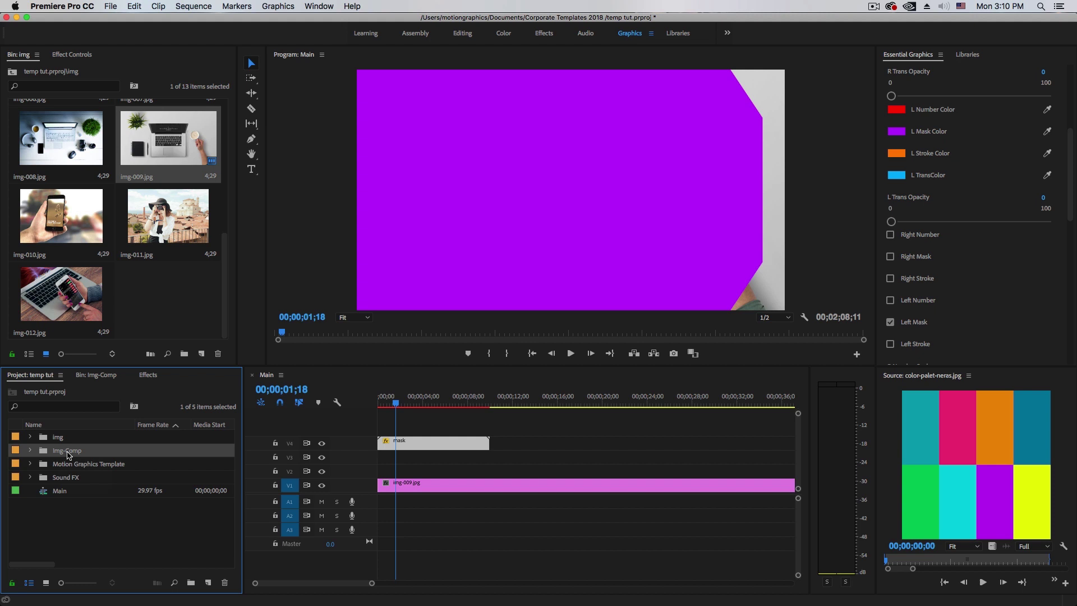
click(66, 452)
double_click(50, 452)
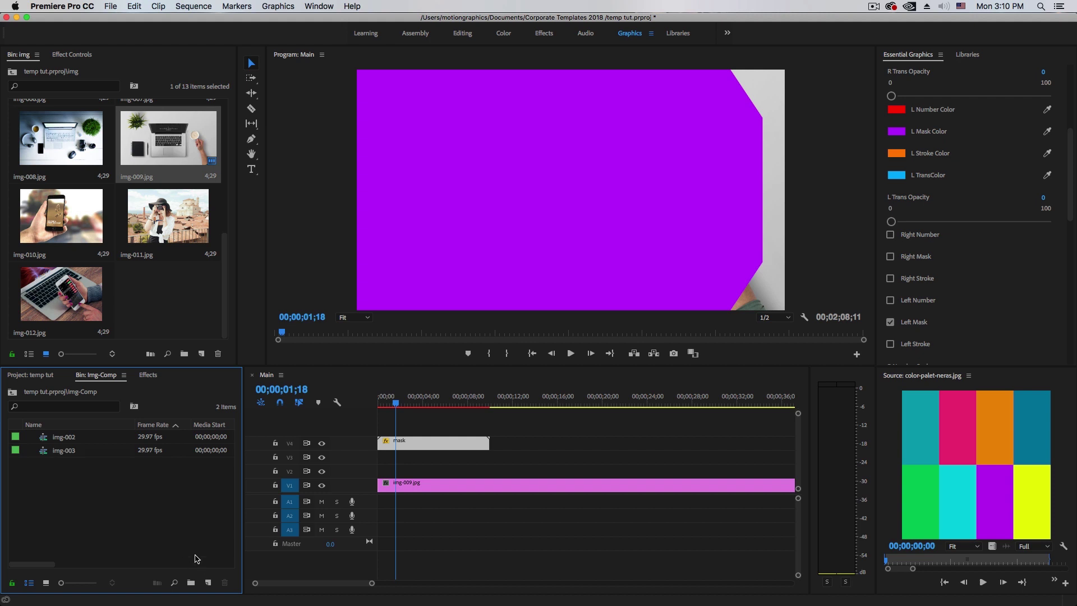
click(208, 582)
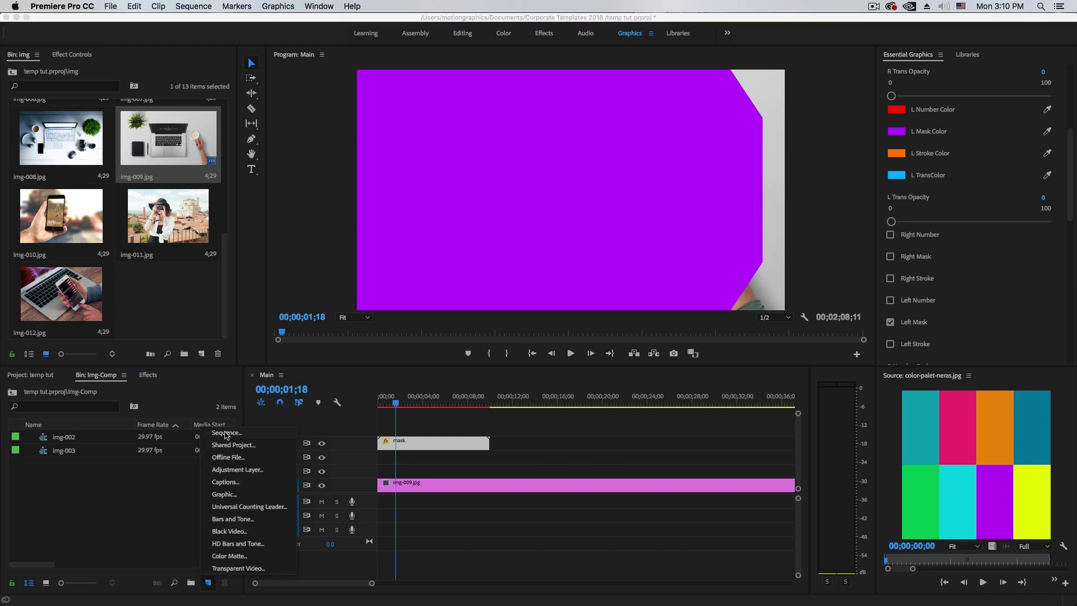
click(224, 433)
key(BackSpace)
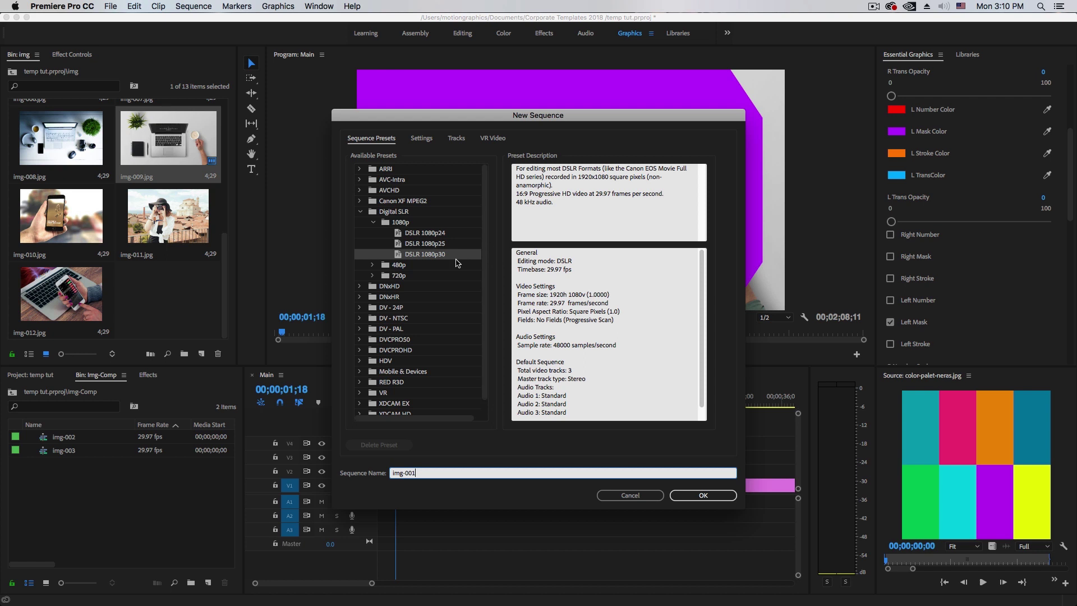
click(702, 496)
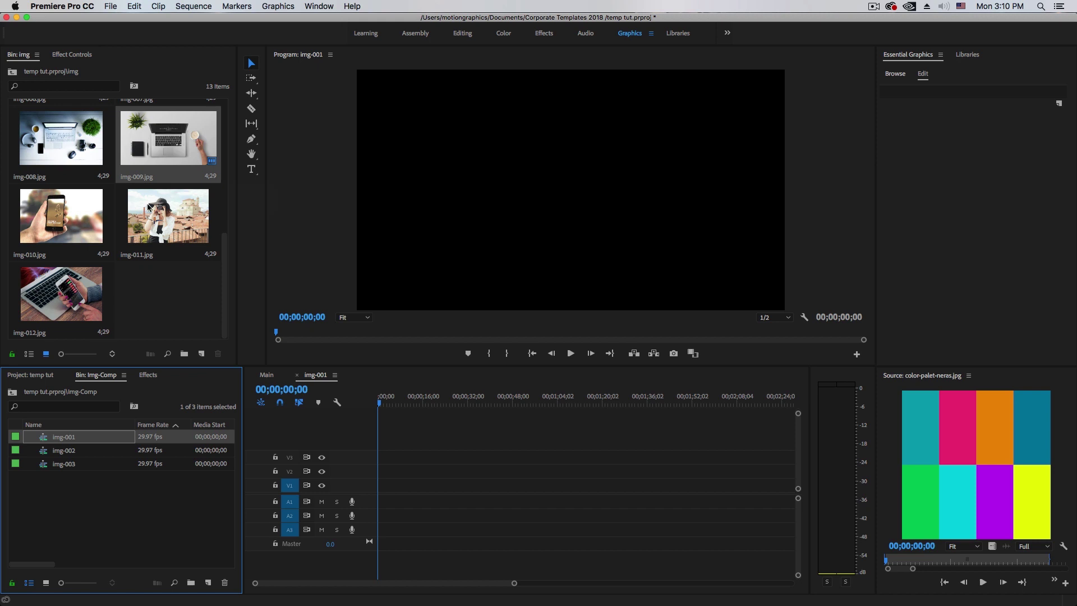
Place img-004.jpg from the img bin at the start of V3 in the img-001 sequence.
drag(223, 245, 226, 172)
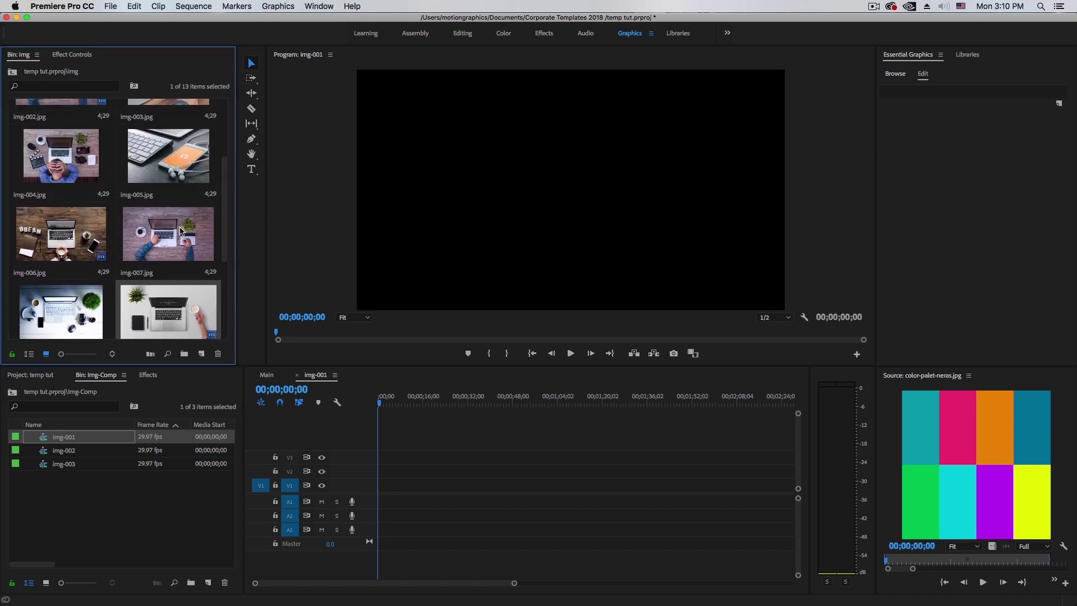
click(92, 240)
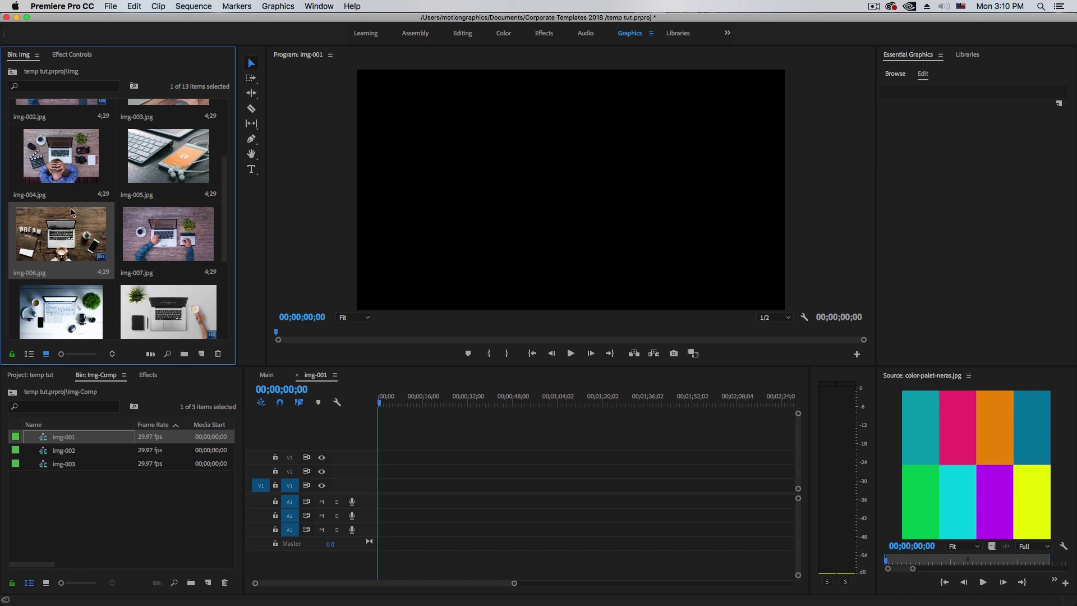
click(65, 147)
drag(50, 148, 368, 457)
Move the playhead to 00;00;10;00 and extend the img-004.jpg clip to that point.
click(282, 389)
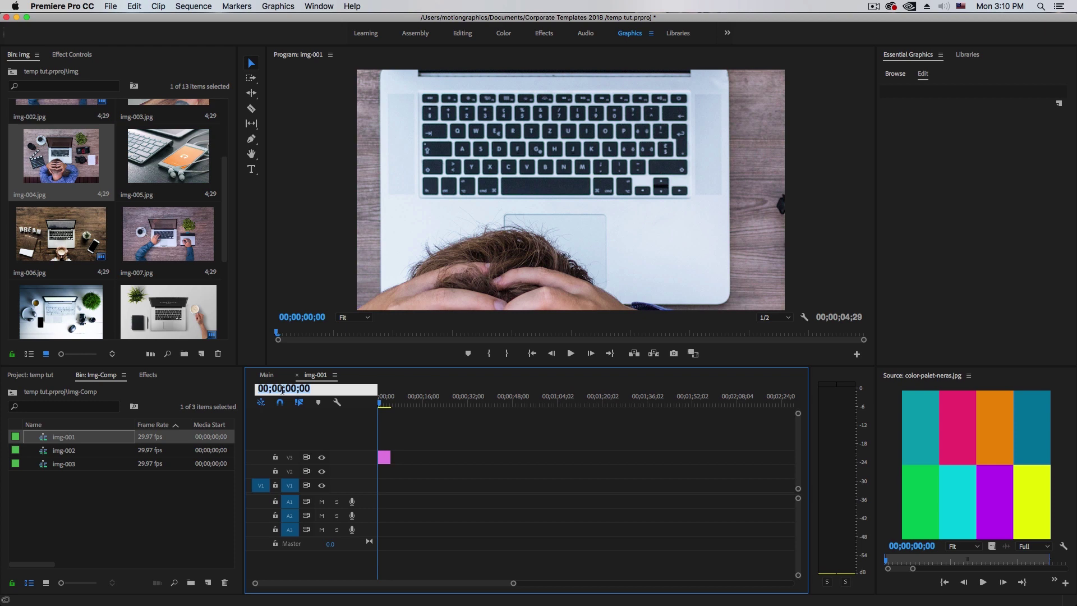
text(1000)
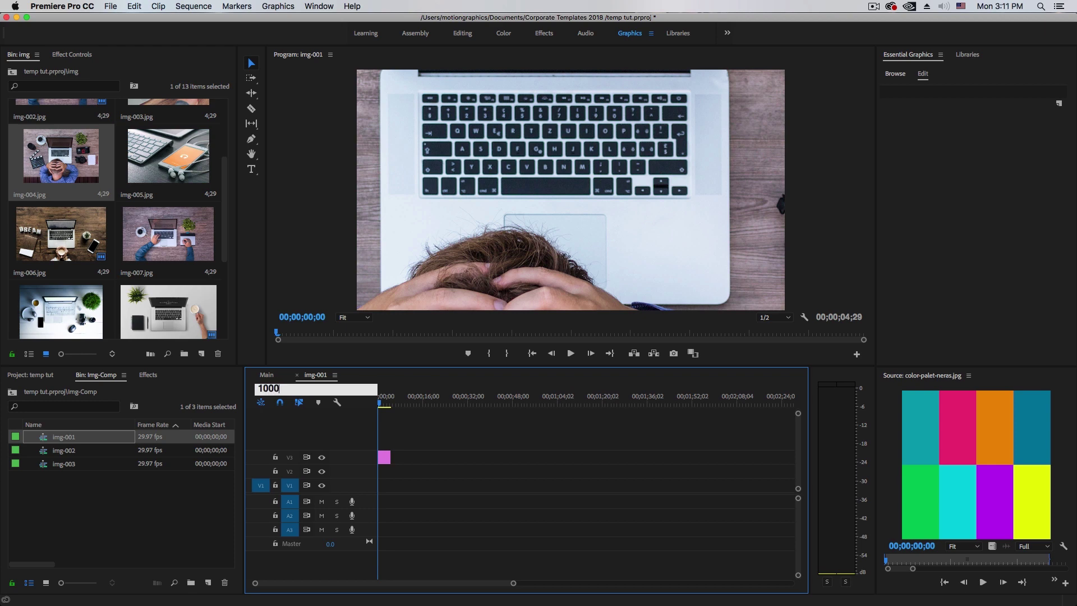
key(Return)
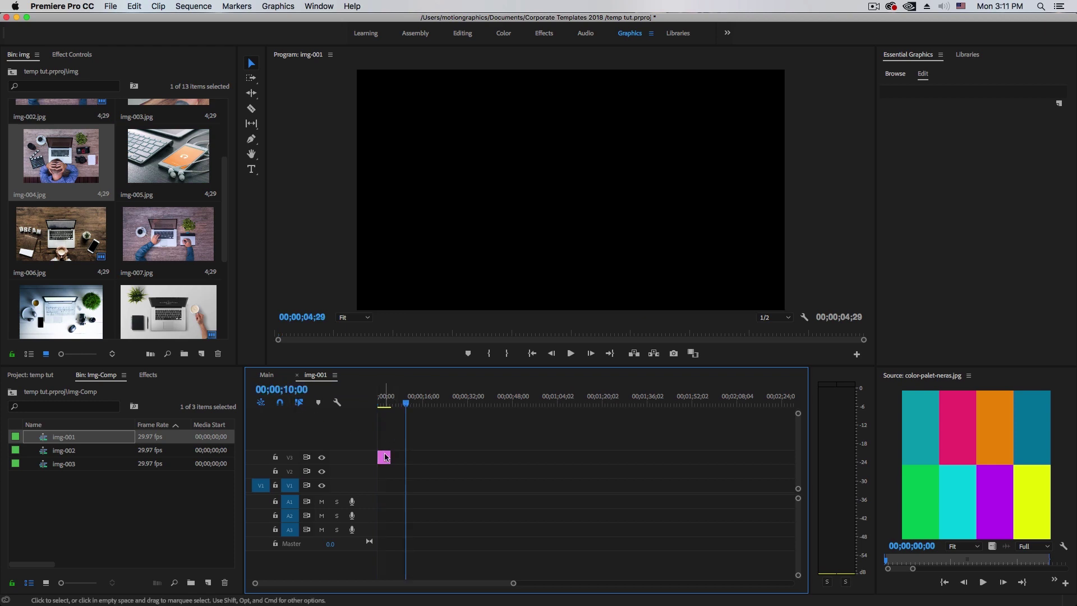
drag(391, 457, 398, 459)
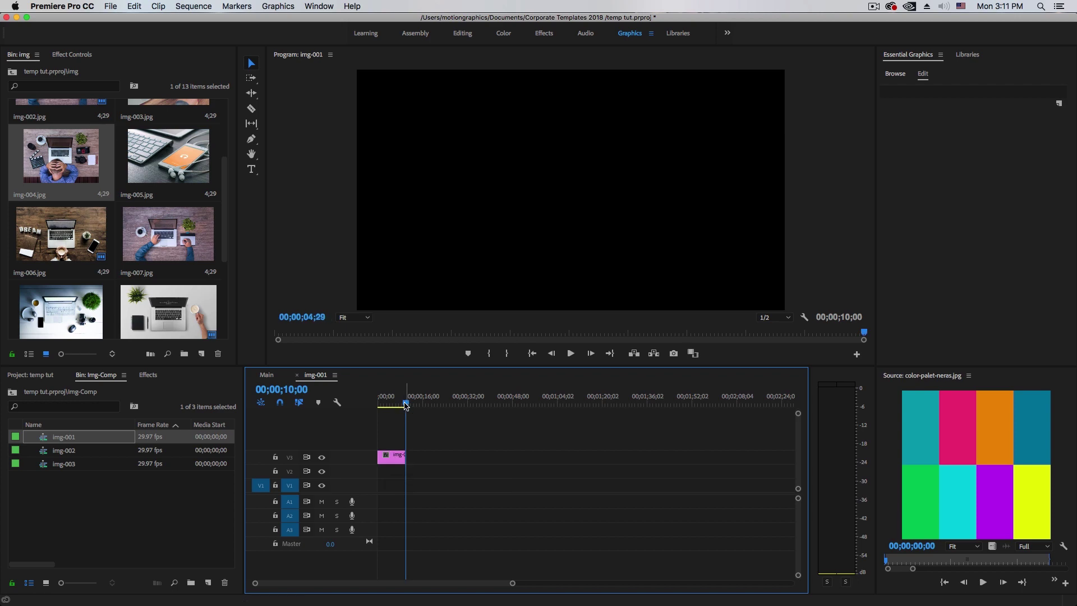
Move the playhead to 00;00;02;00 and set the Scale of img-004.jpg to 38.
click(383, 397)
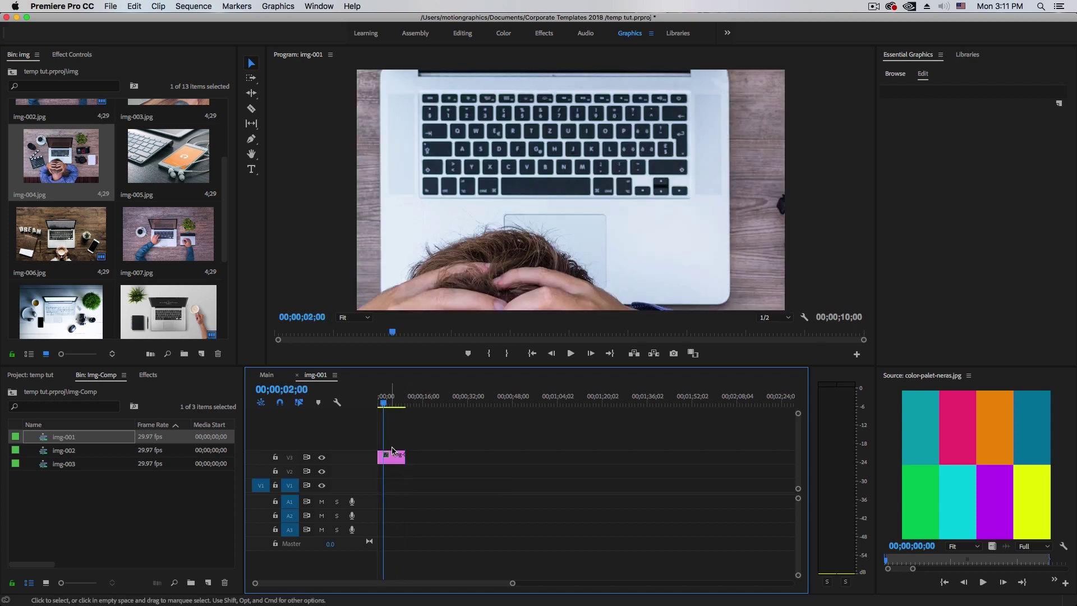
click(72, 54)
drag(80, 124, 46, 124)
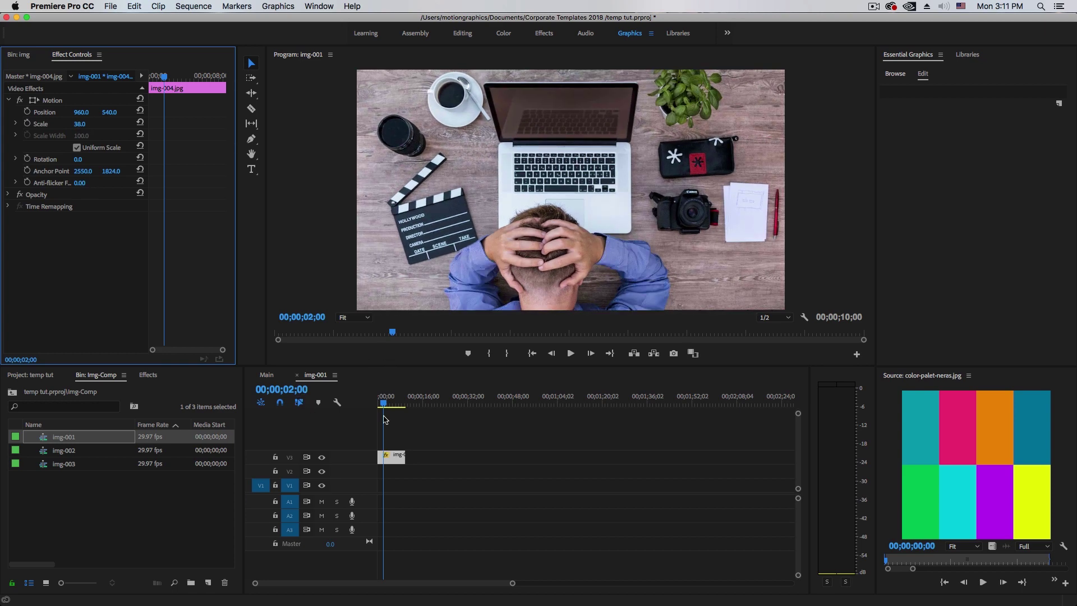
Enable Position animation on the img-004.jpg clip with a keyframe at 00;00;02;00.
click(461, 439)
key(equal)
key(equal)
key(equal)
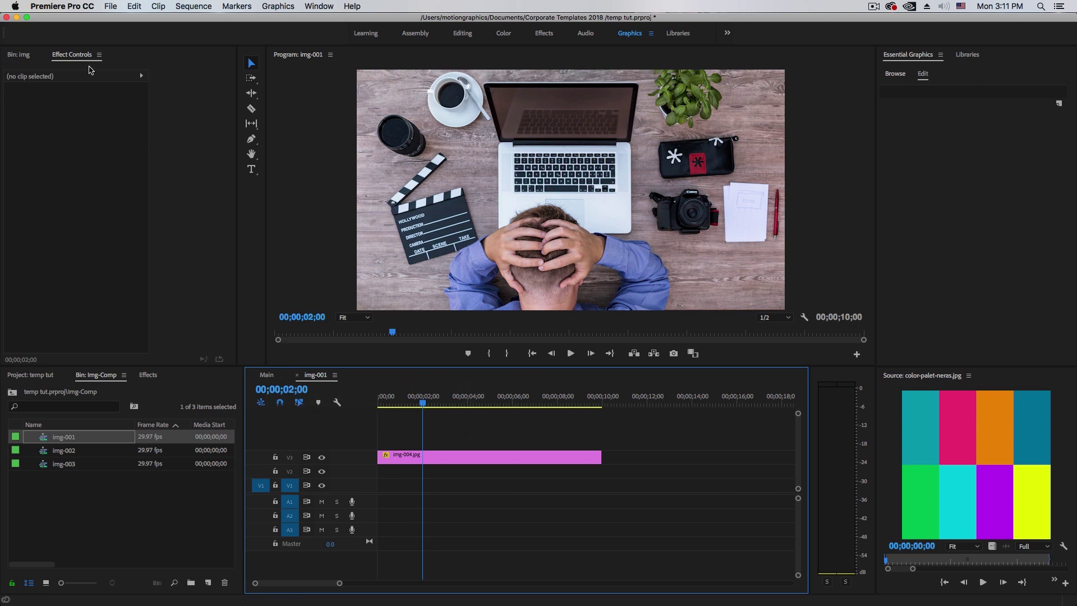
click(403, 459)
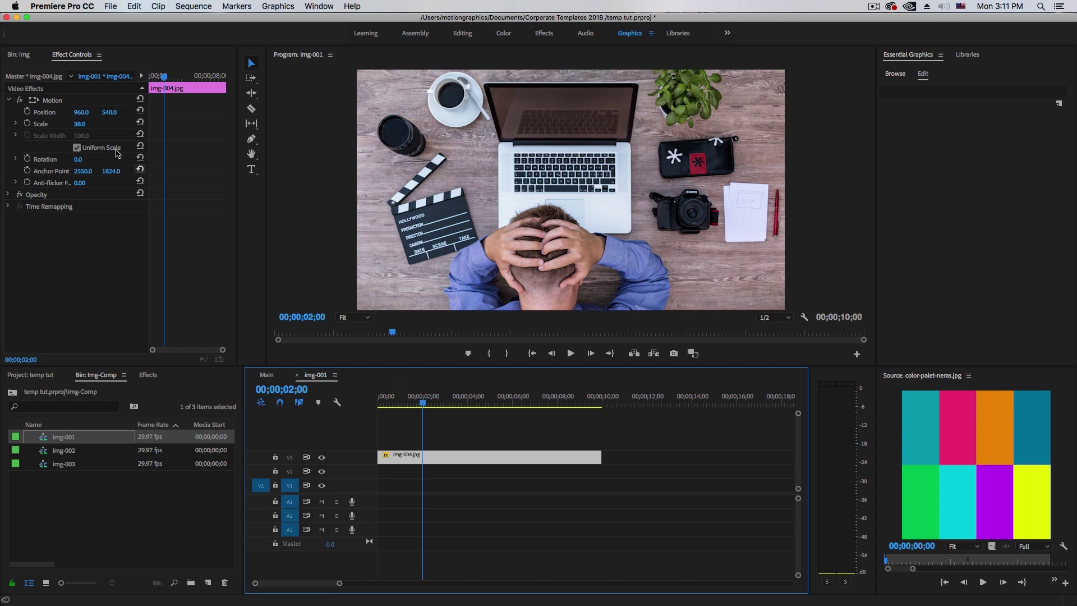
click(26, 113)
click(27, 113)
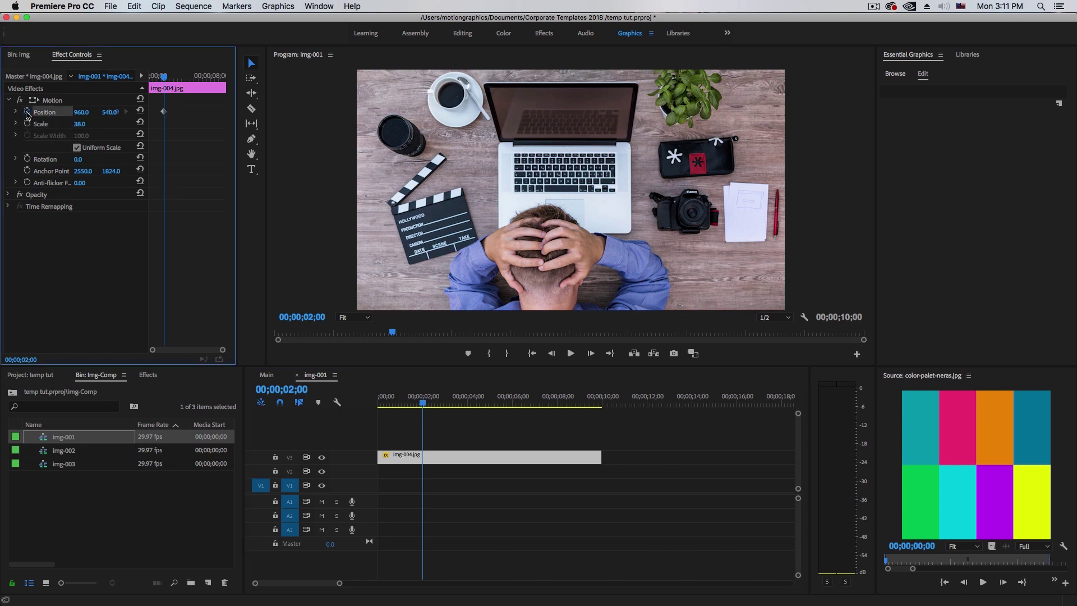
Keyframe the img-004.jpg Position at the sequence start with X set to -980 and preview the slide-in.
click(430, 454)
key(Home)
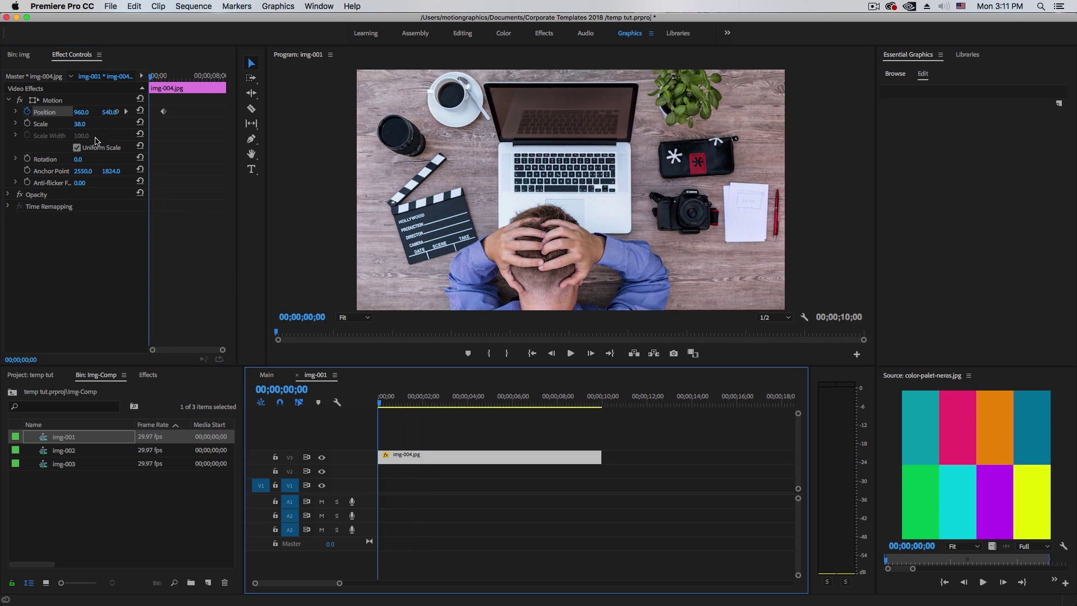
click(81, 114)
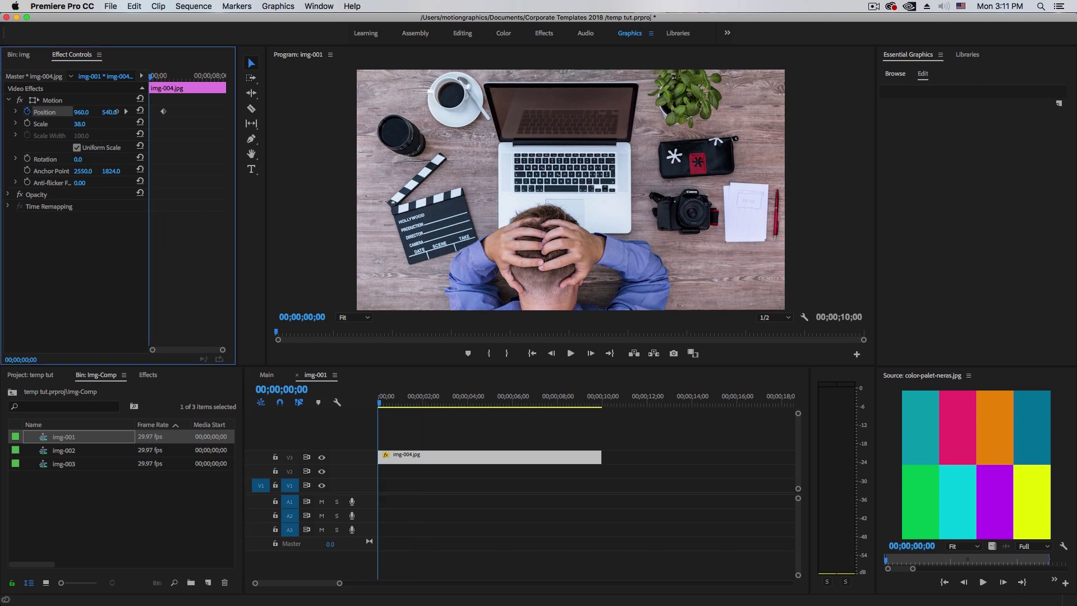
drag(81, 112, 32, 112)
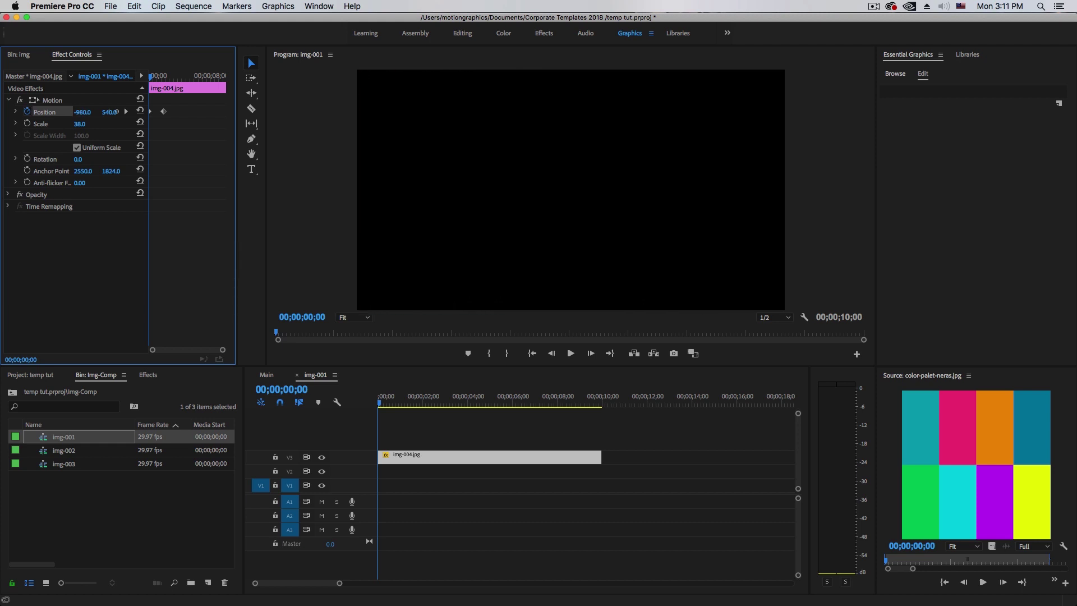
click(387, 454)
key(space)
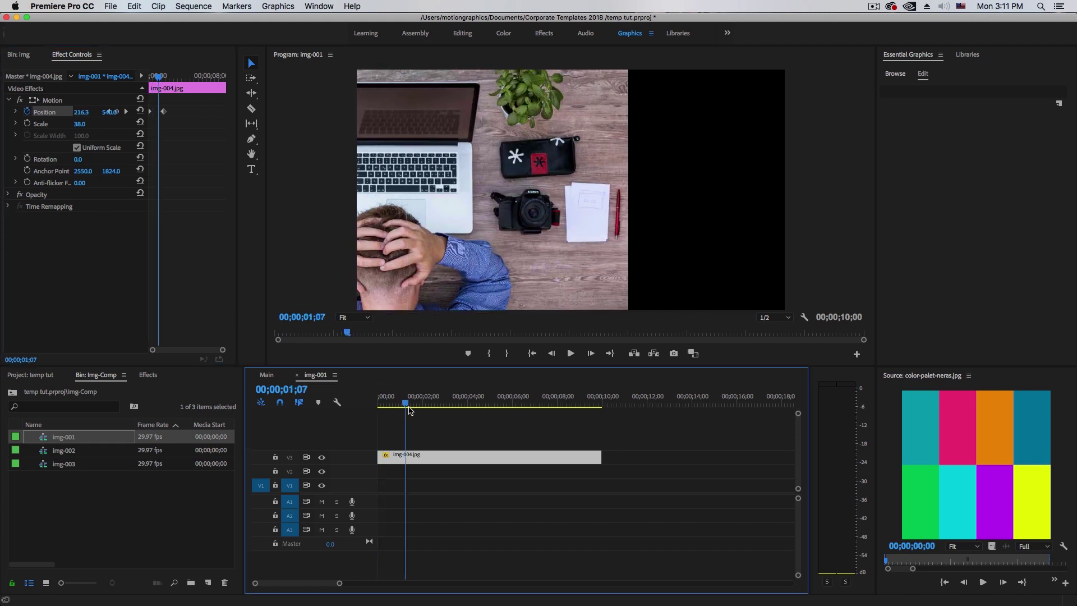
Shape the velocity curve between the two img-004.jpg Position keyframes for a fast start and a long ease into the end, keeping their timing.
click(201, 276)
key(grave)
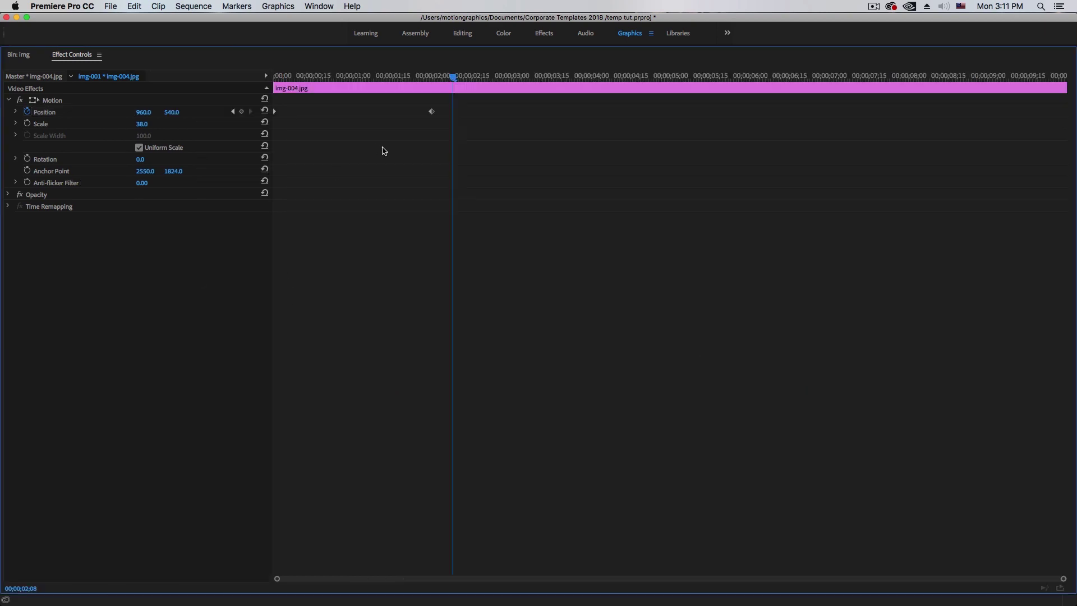
drag(487, 142, 273, 102)
drag(432, 112, 459, 112)
click(16, 112)
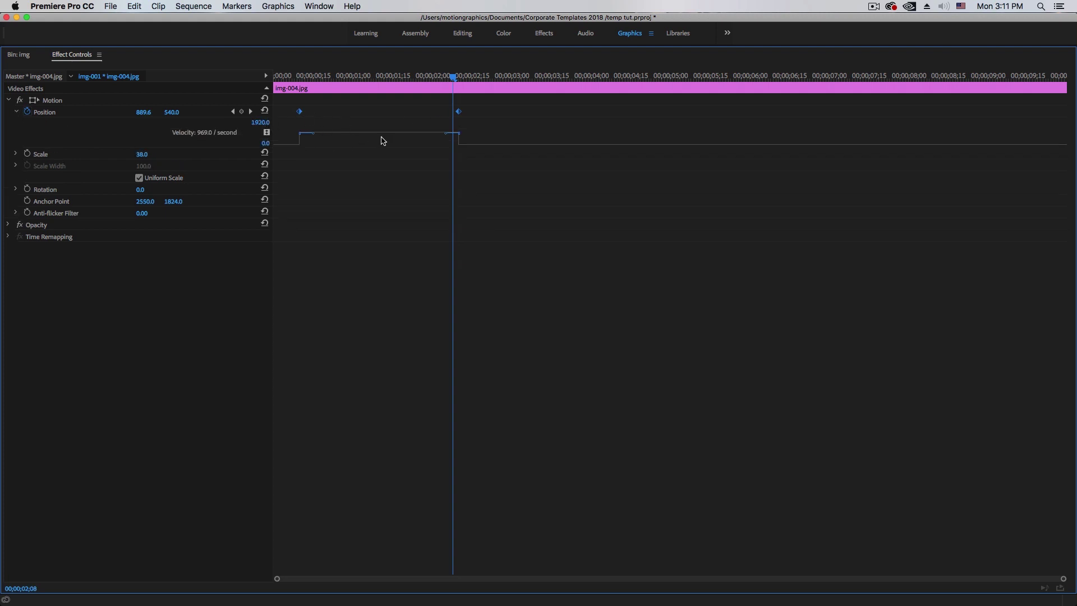
drag(448, 135, 241, 149)
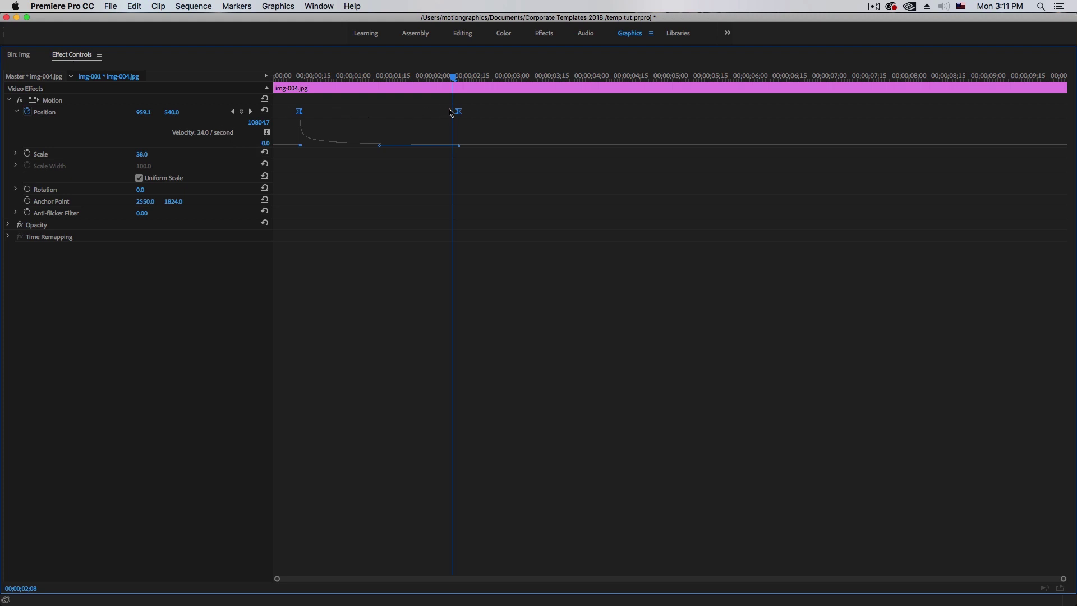
drag(460, 116, 427, 117)
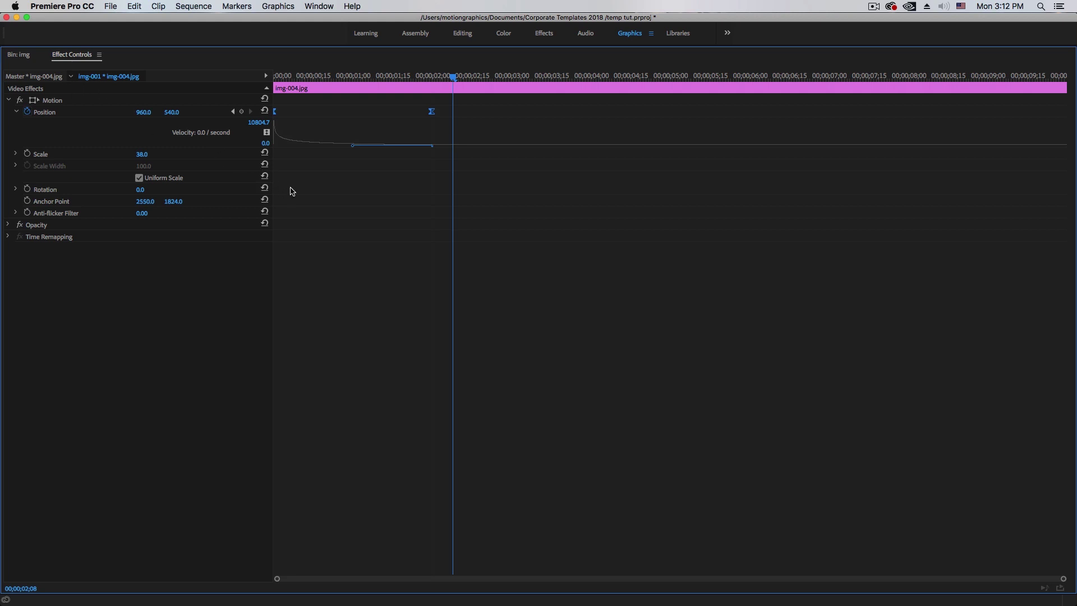
key(grave)
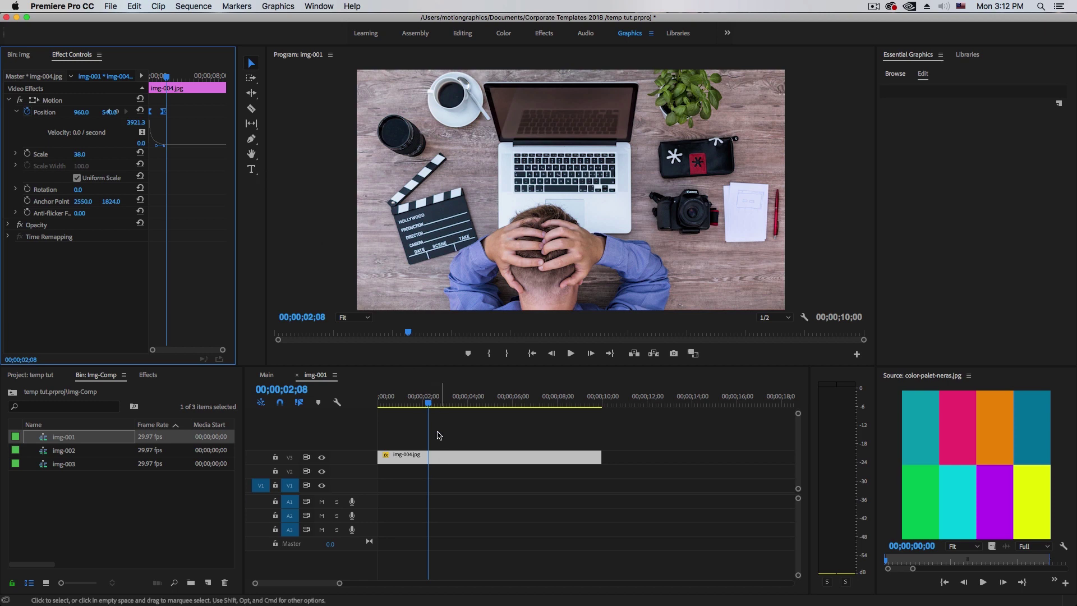
mouse_move(395, 402)
mouse_down()
mouse_move(384, 402)
mouse_move(415, 404)
mouse_up()
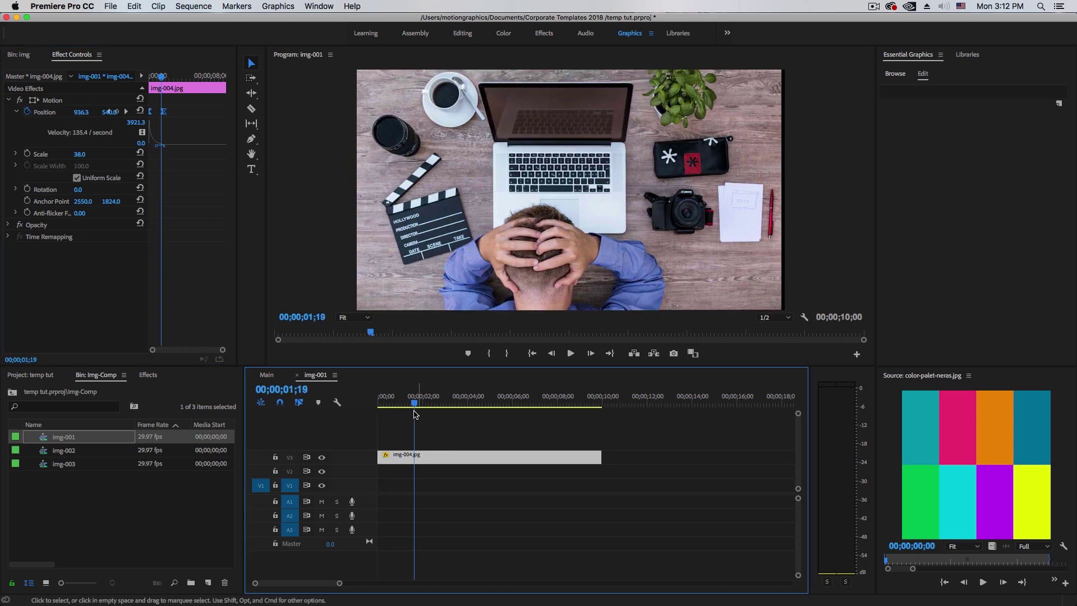
Close the img-001 sequence and nest it at the start of V3 in Main, directly beneath the mask clip.
click(297, 375)
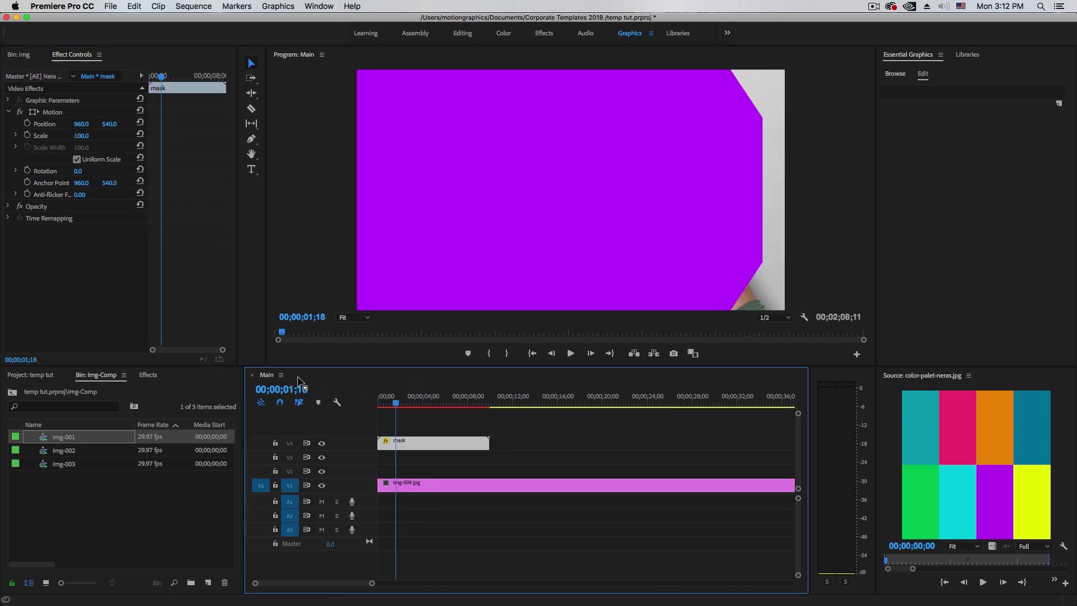
drag(42, 442, 371, 461)
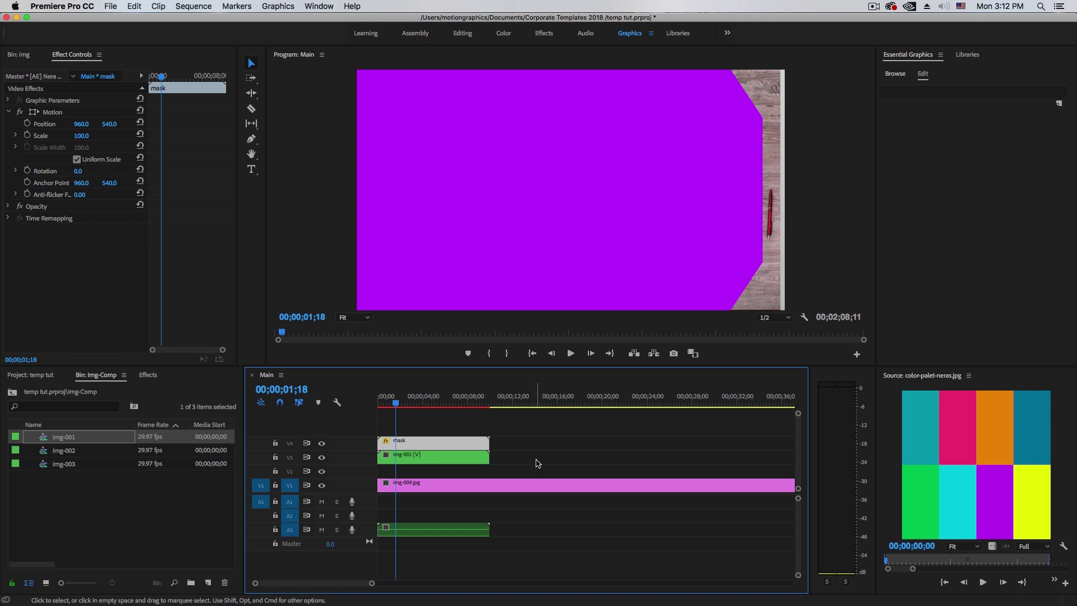
Find the Track Matte Key effect and apply it to the nested img-001 clip on V3.
click(471, 457)
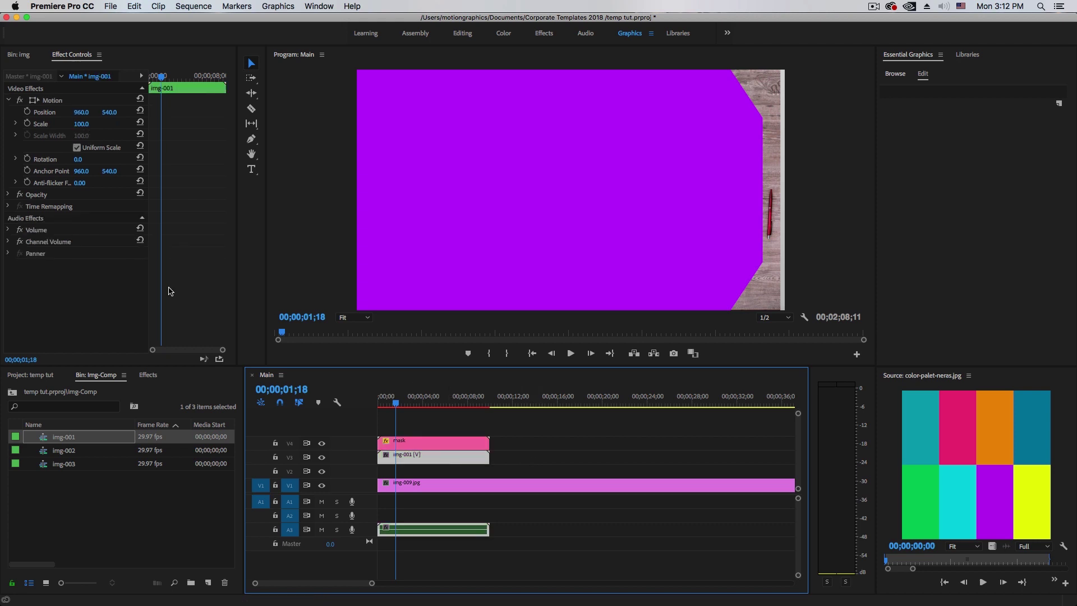
click(149, 375)
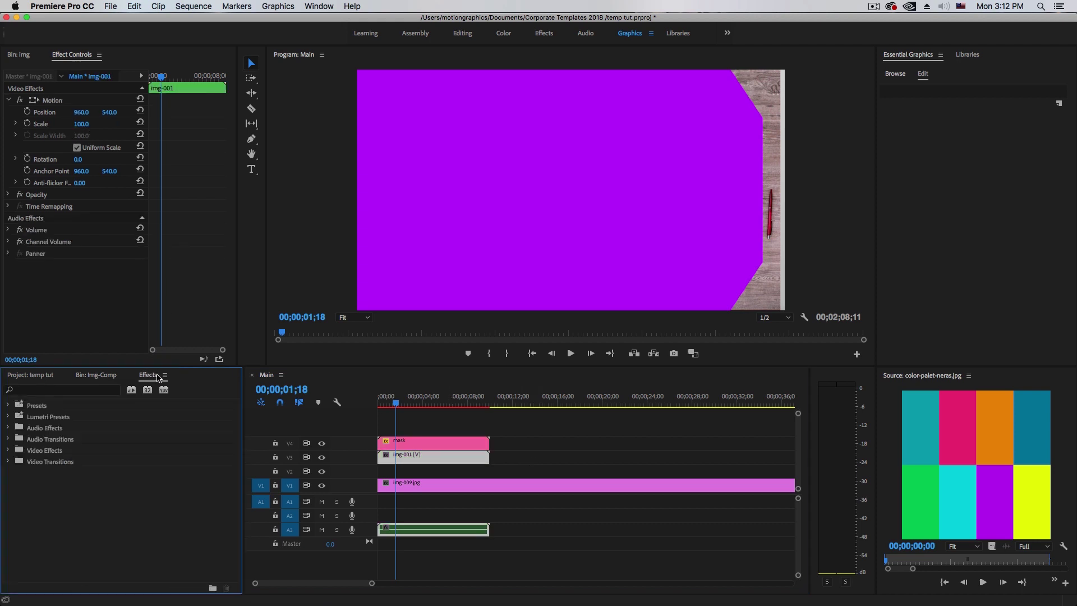
click(69, 391)
text(track)
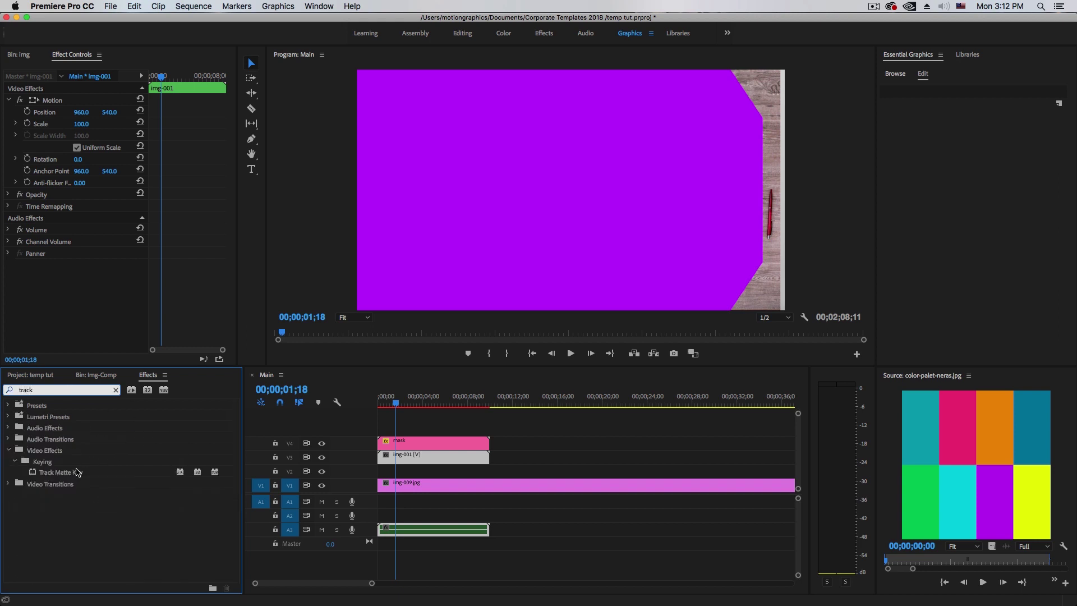
click(71, 474)
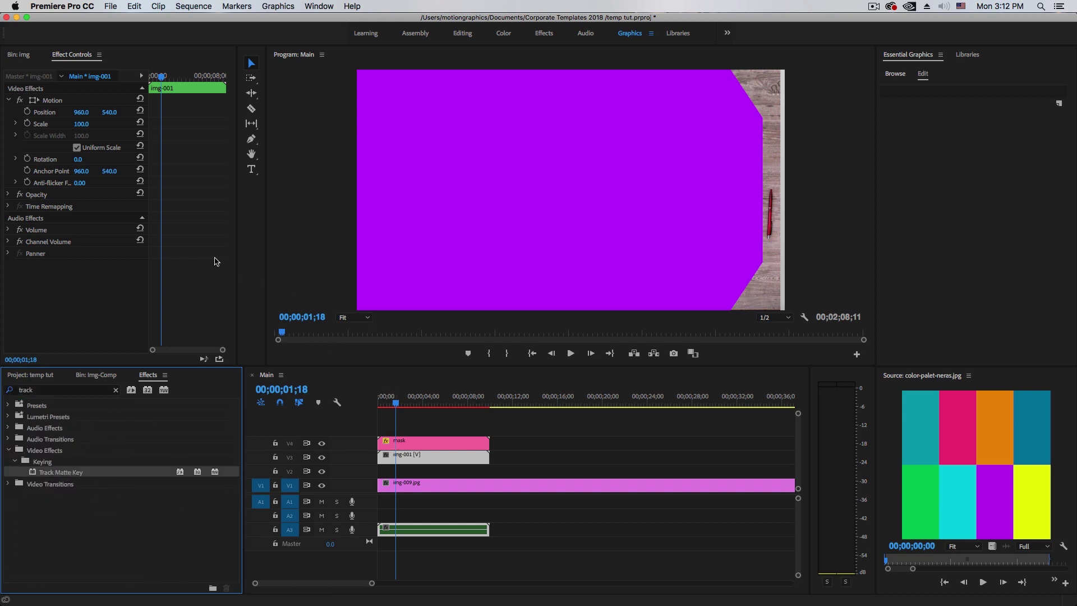
key(shift+3)
double_click(47, 475)
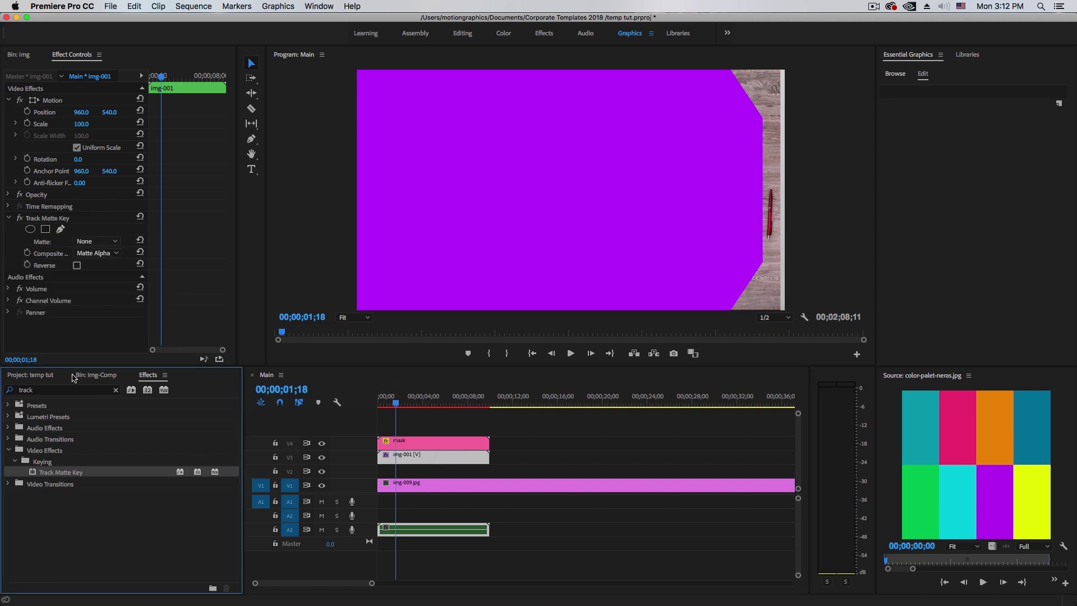
Set the Track Matte Key's Matte to Video 4 and check the masked image around 00;00;01;21.
click(98, 241)
click(103, 271)
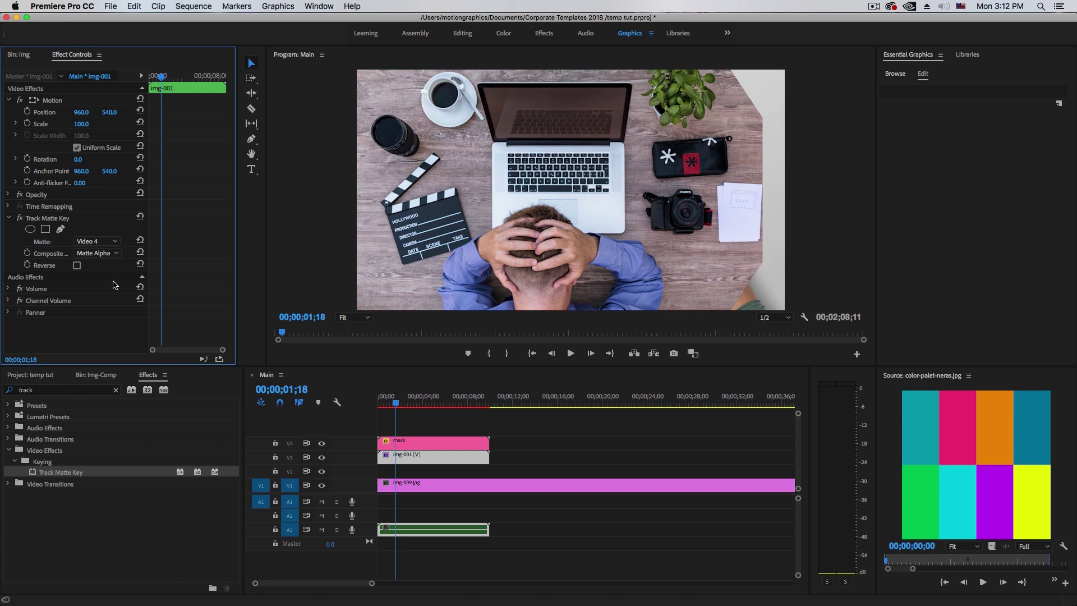
click(396, 403)
mouse_move(396, 403)
mouse_down()
mouse_move(375, 409)
mouse_move(397, 409)
mouse_up()
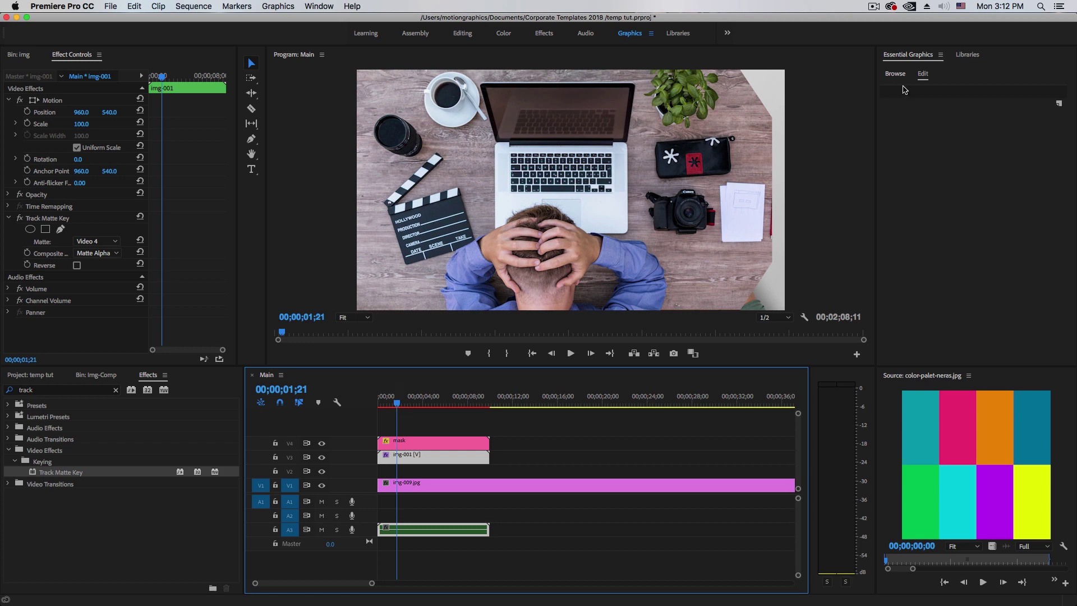
Place the Nera Corporate Template Presentation from the Nera Corporate library at the start of V2 and move the playhead to 00;00;00;27.
click(964, 55)
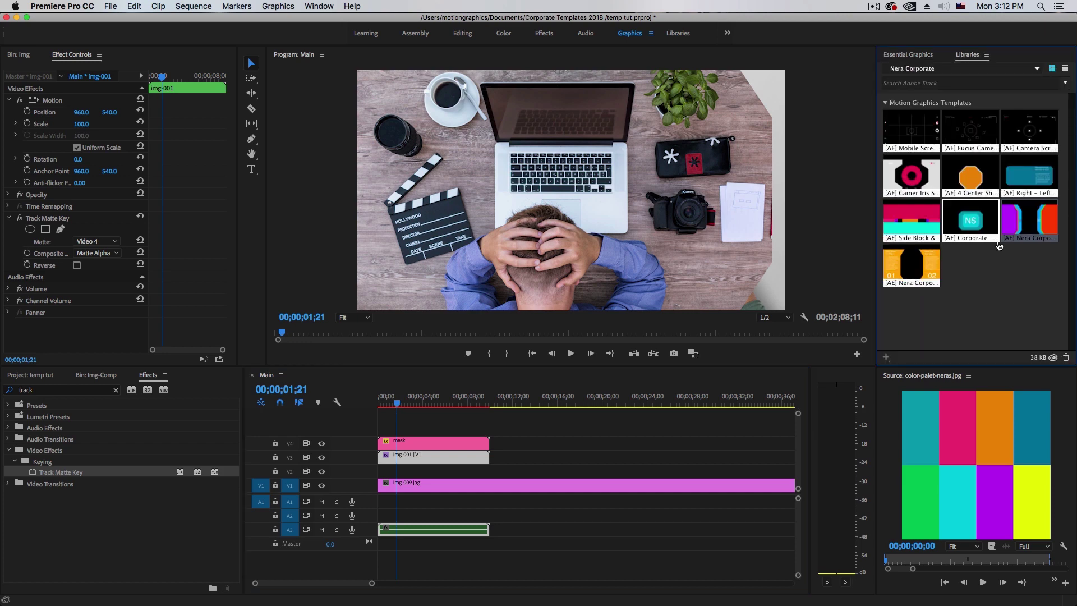
drag(1031, 235, 367, 480)
drag(396, 404, 387, 408)
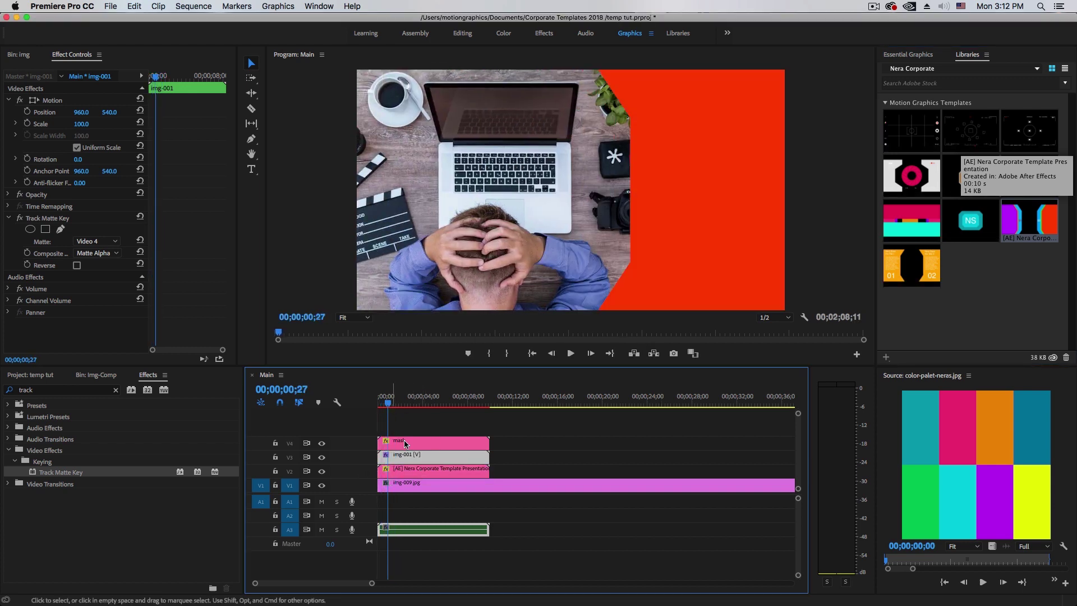
Select the template clip on V2 and switch to the Learning workspace and back to Graphics to load its Essential Graphics properties.
click(418, 469)
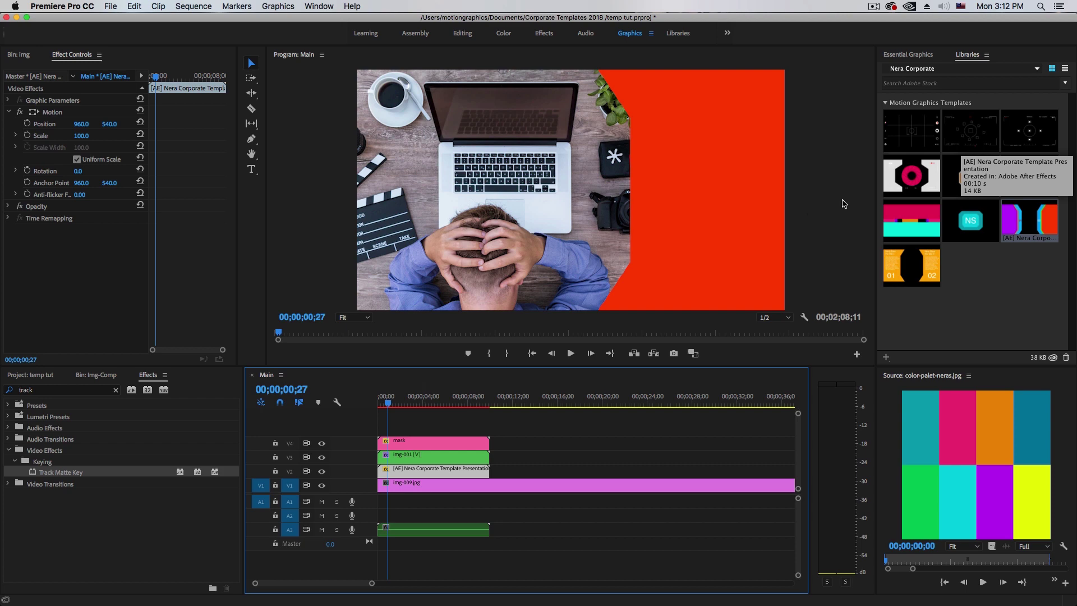
click(914, 56)
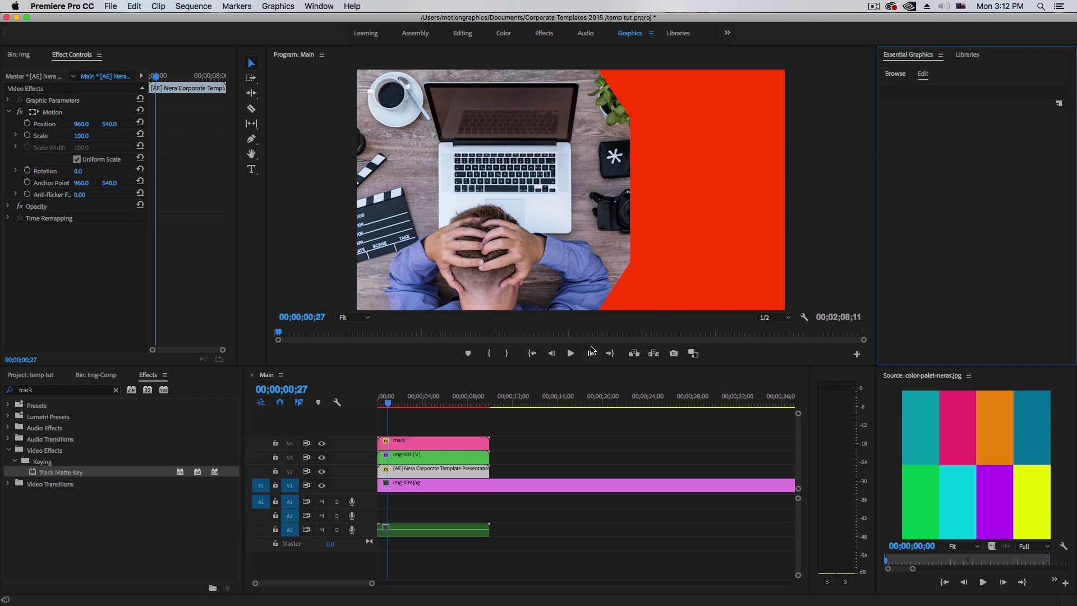
click(442, 473)
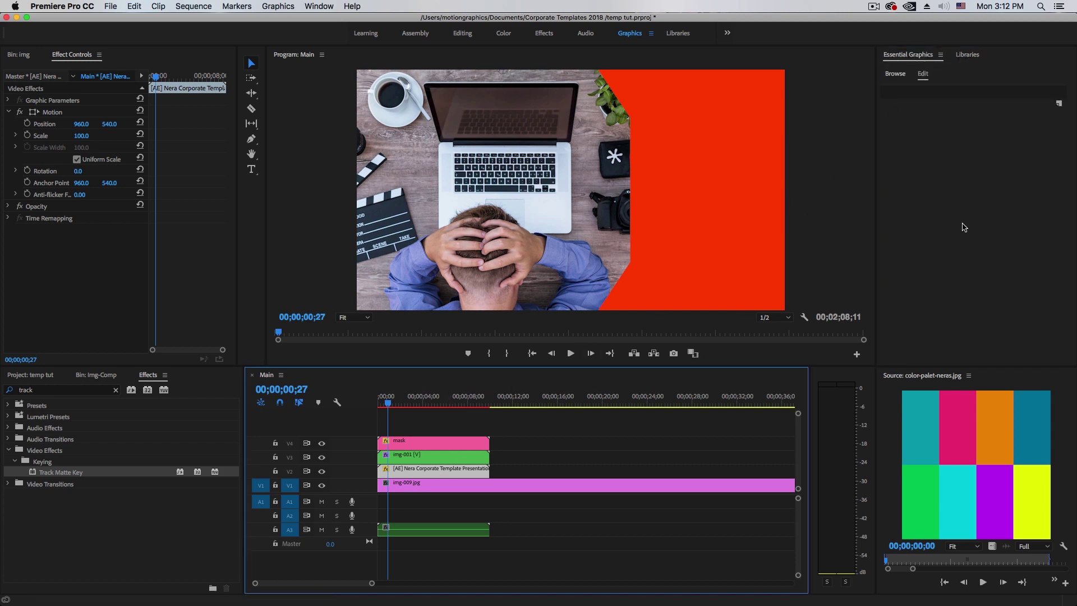
click(366, 33)
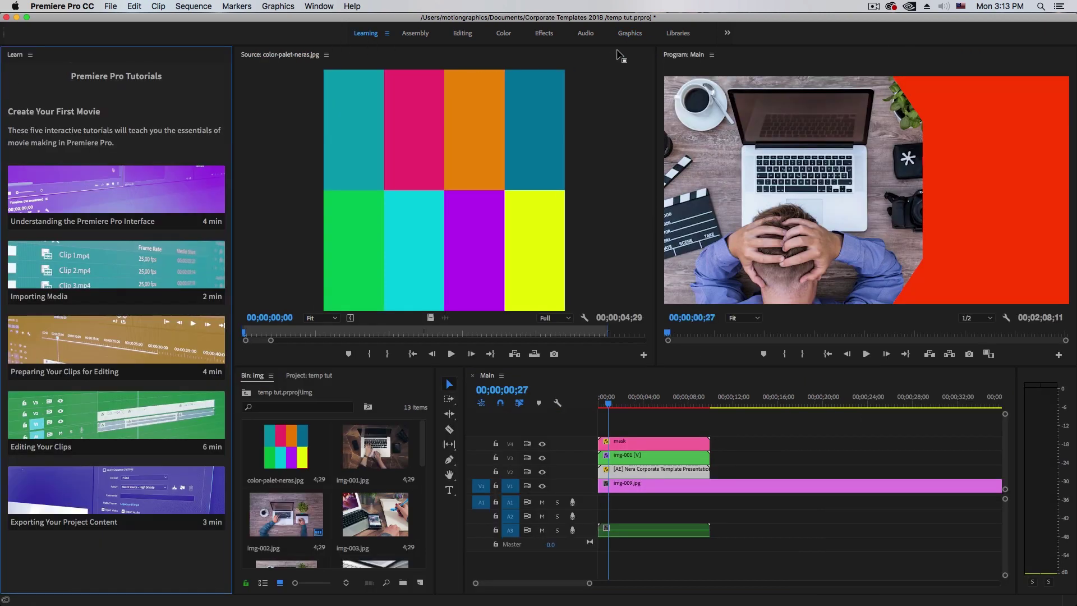
click(629, 35)
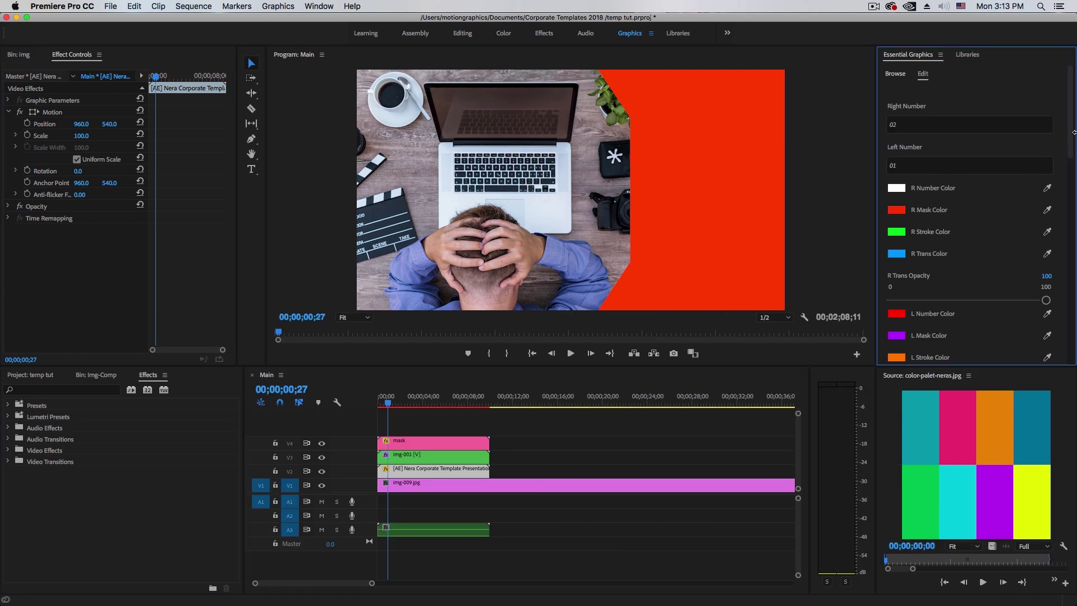
Turn off Right Number, Right Mask and Right Stroke in the V2 template, and set R Trans Opacity to 0.
drag(1072, 121, 1067, 210)
click(890, 153)
click(890, 175)
click(890, 197)
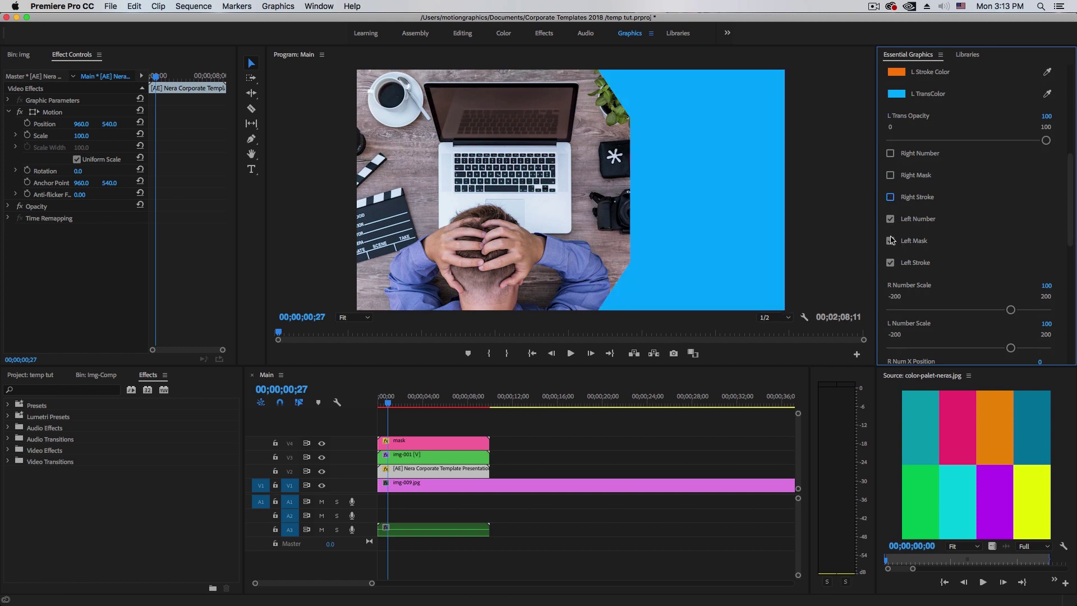
scroll(1068, 230, up, 6)
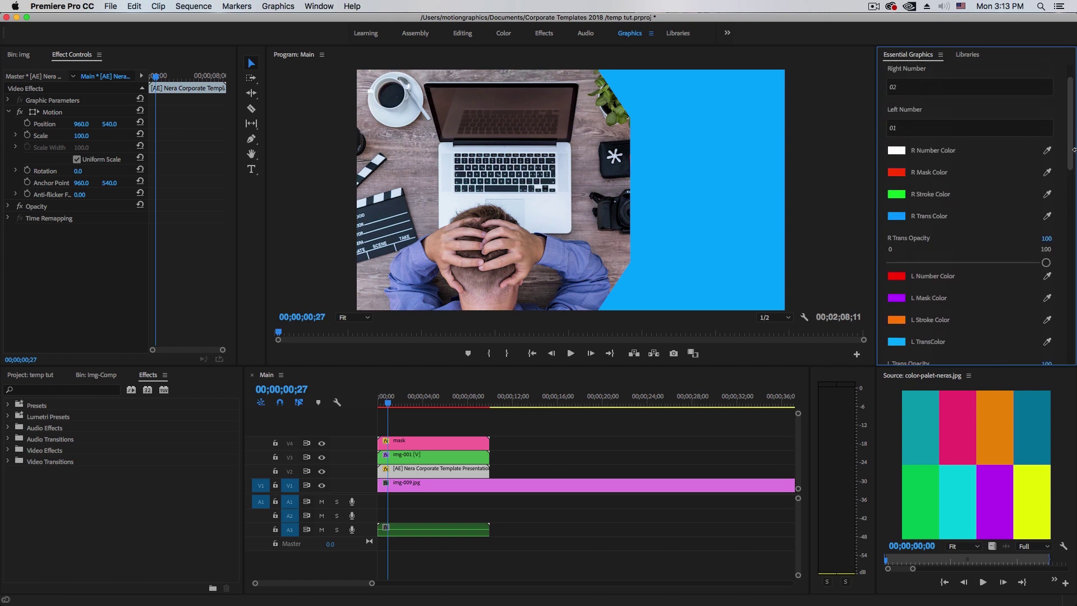
drag(1046, 238, 987, 238)
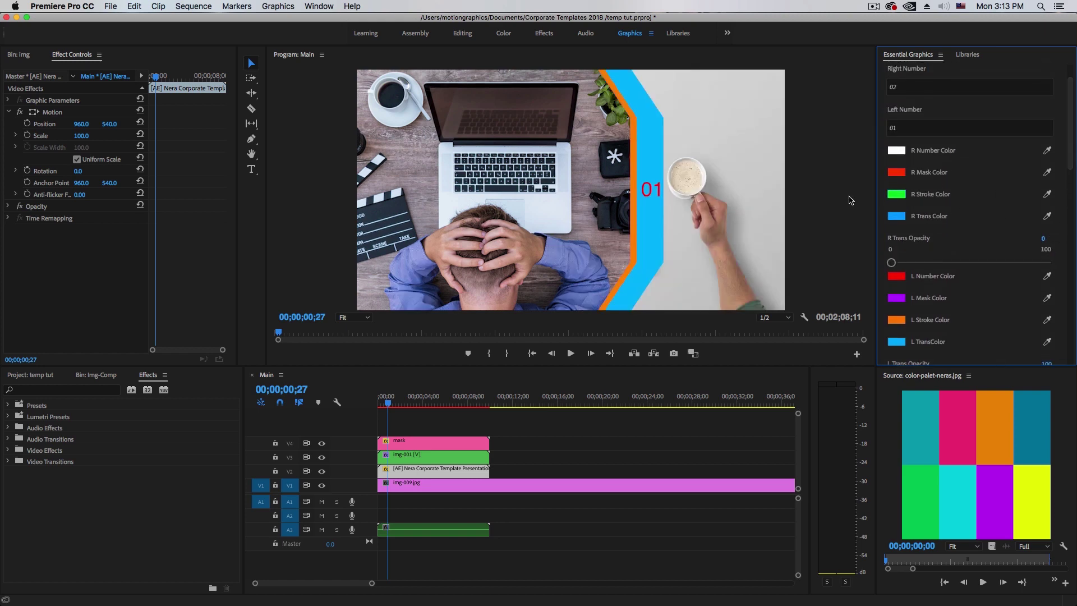
Change the V2 template's L TransColor to black and set L Trans Opacity to 81.
click(453, 470)
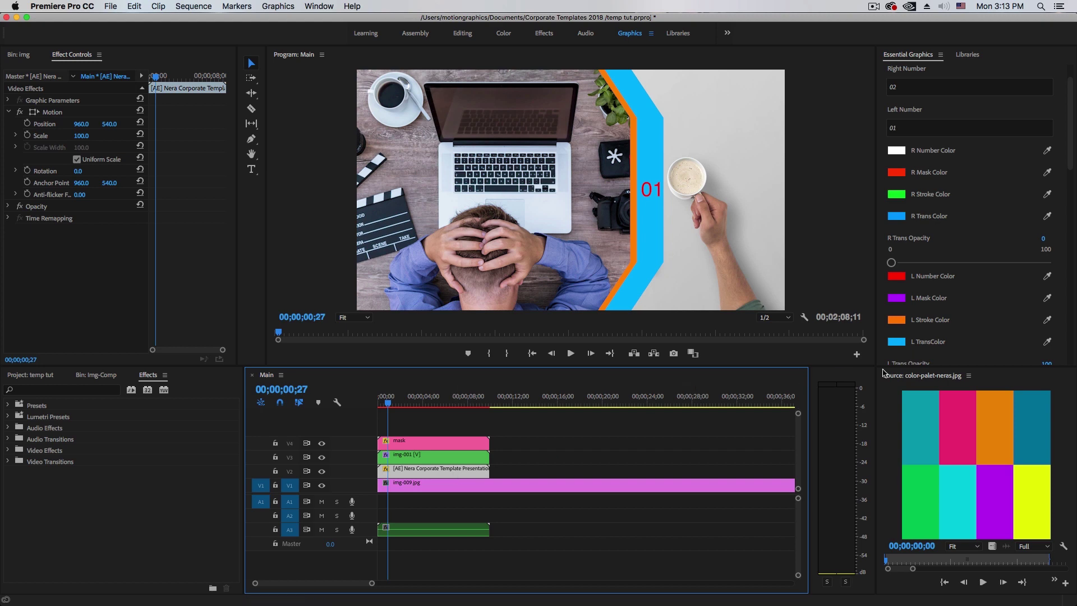
scroll(1065, 204, down, 3)
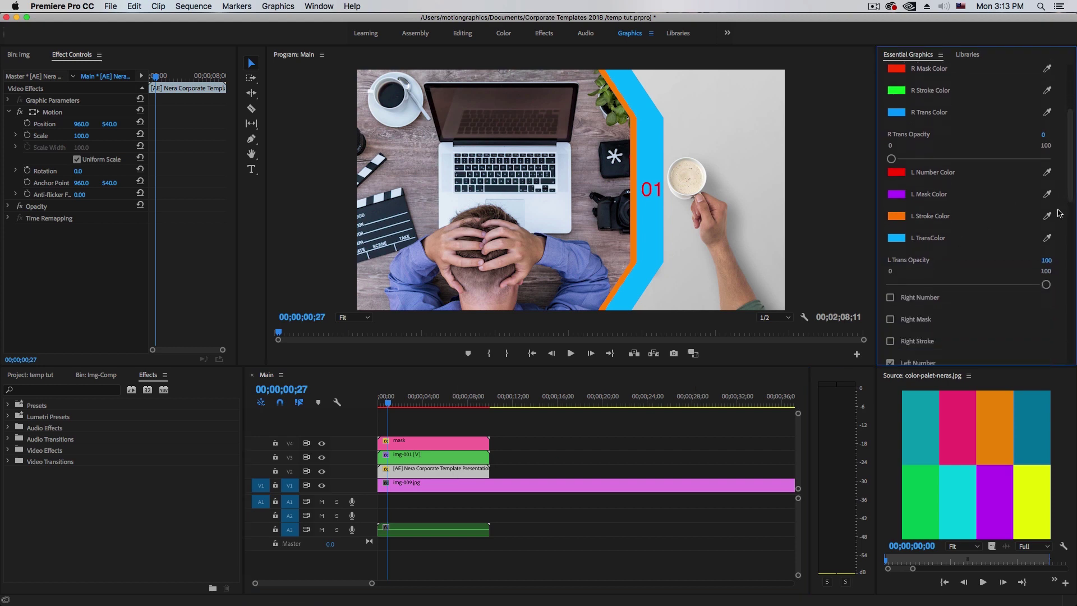
click(895, 239)
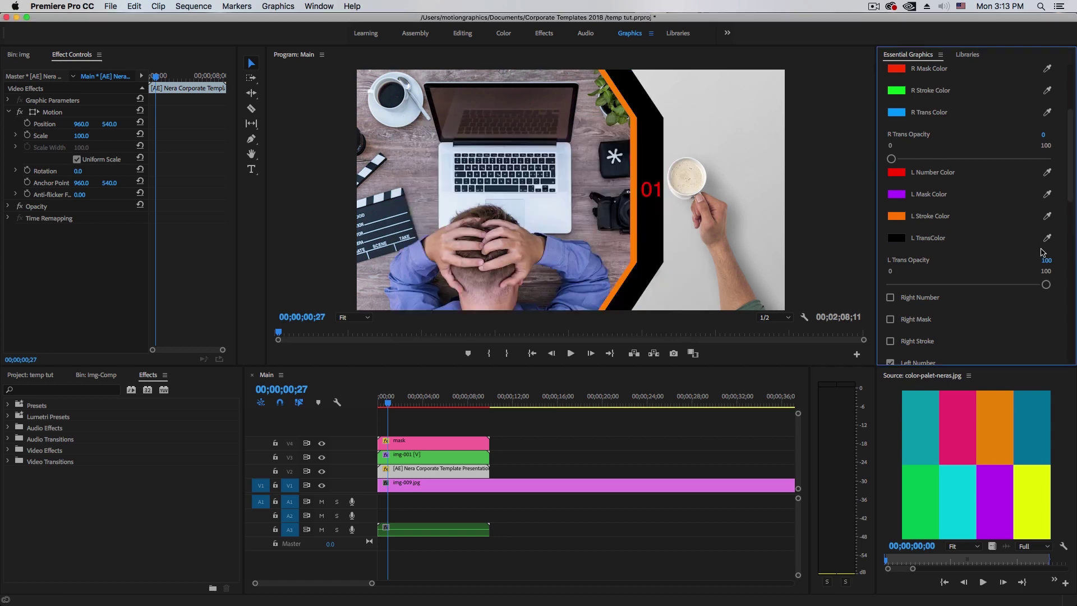
drag(1046, 260, 1036, 260)
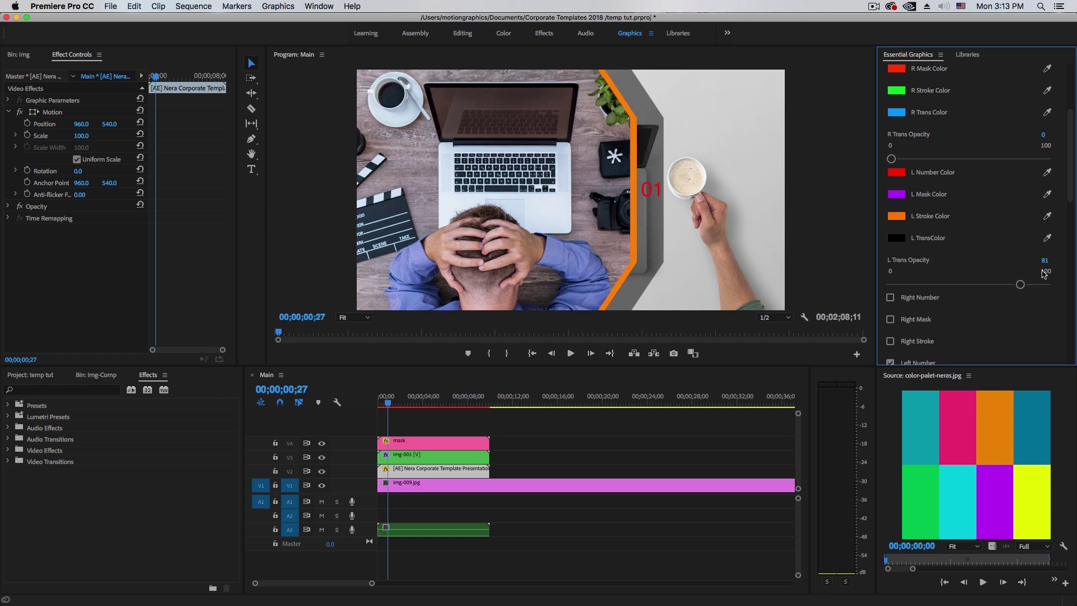
Change the V2 template's L Stroke Color to the pink sampled from the color palette image, with the playhead at 00;00;01;04.
click(390, 403)
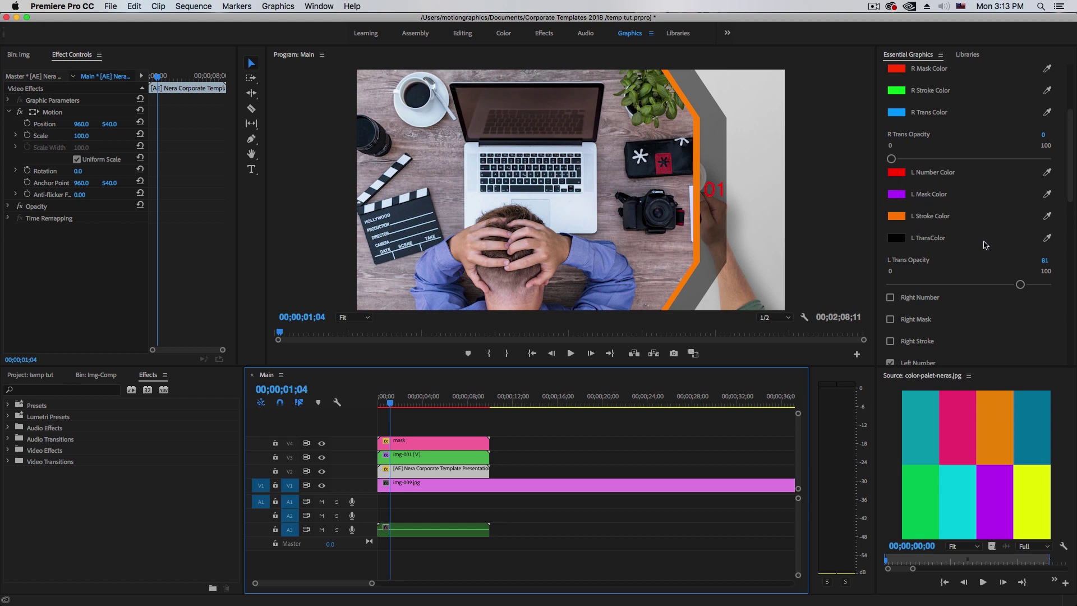
click(896, 217)
click(654, 291)
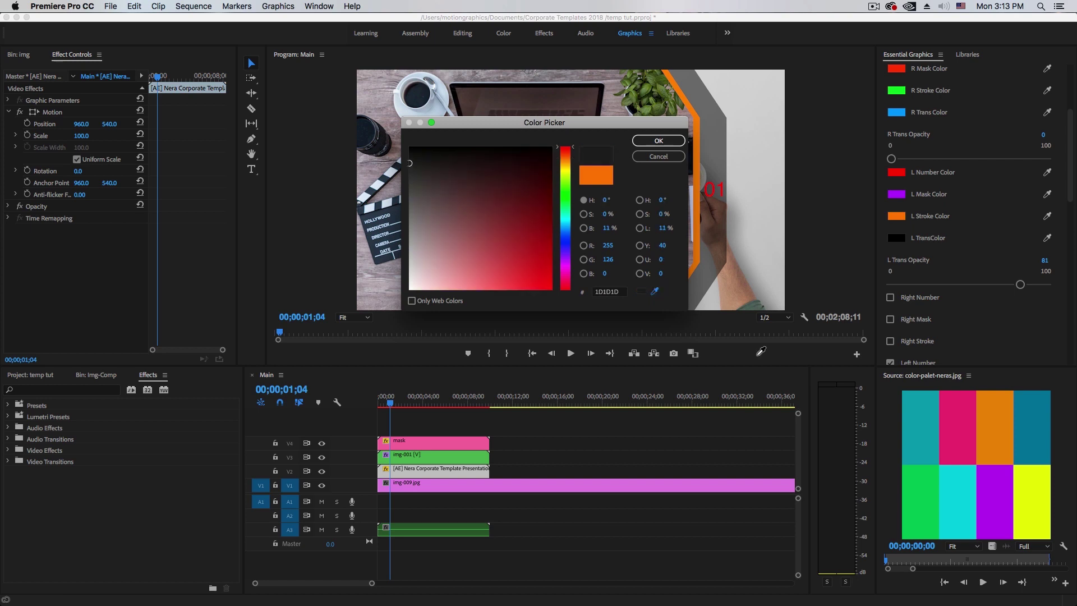
click(958, 415)
click(665, 142)
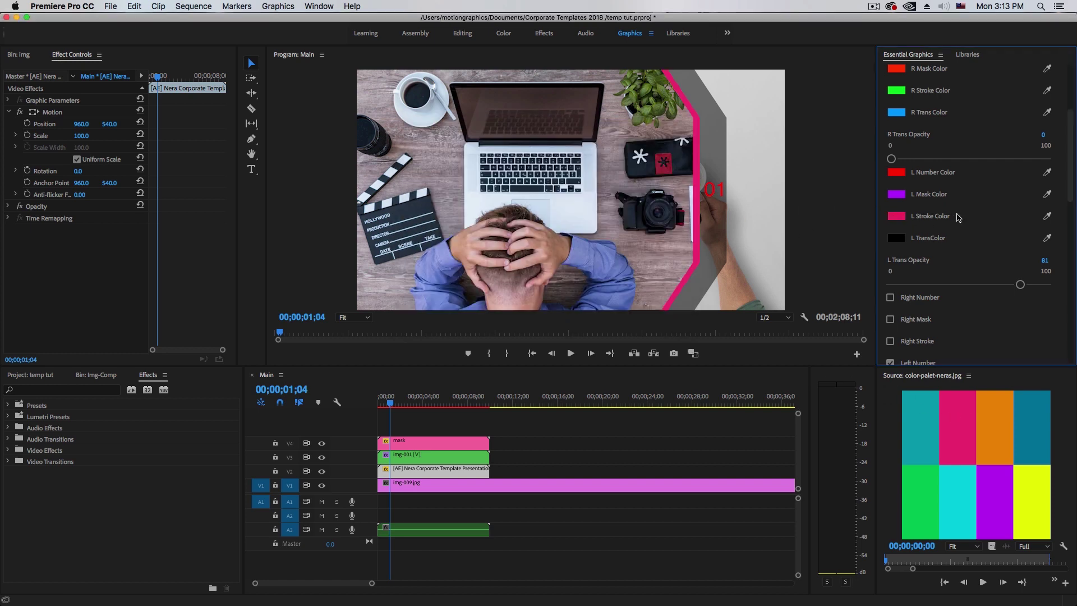
Set the V2 template's L Number Color to white, FFFFFF.
scroll(1029, 189, up, 1)
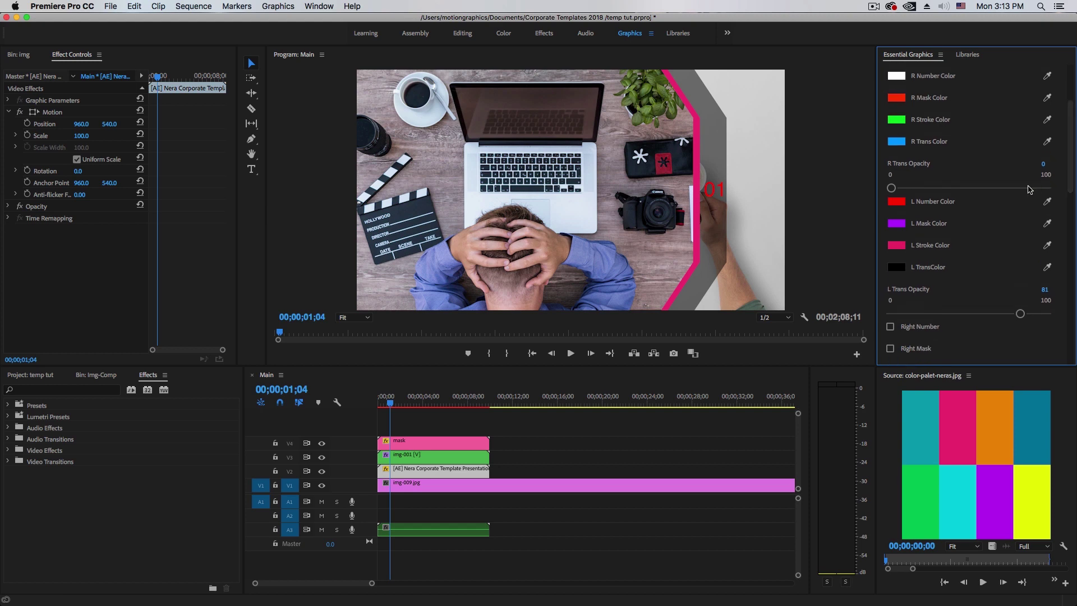
click(896, 201)
click(411, 287)
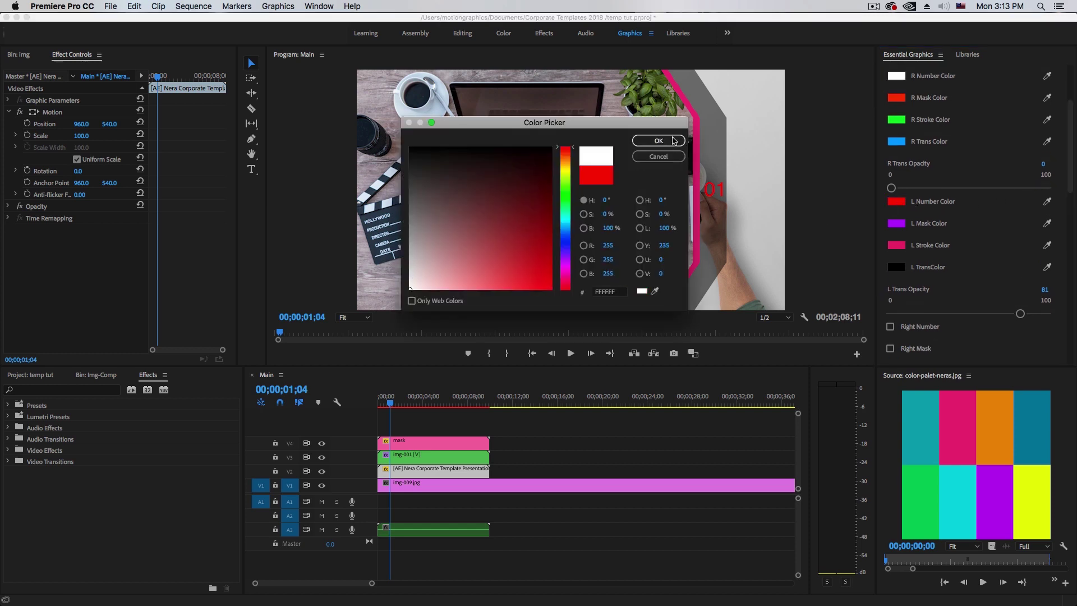
click(660, 142)
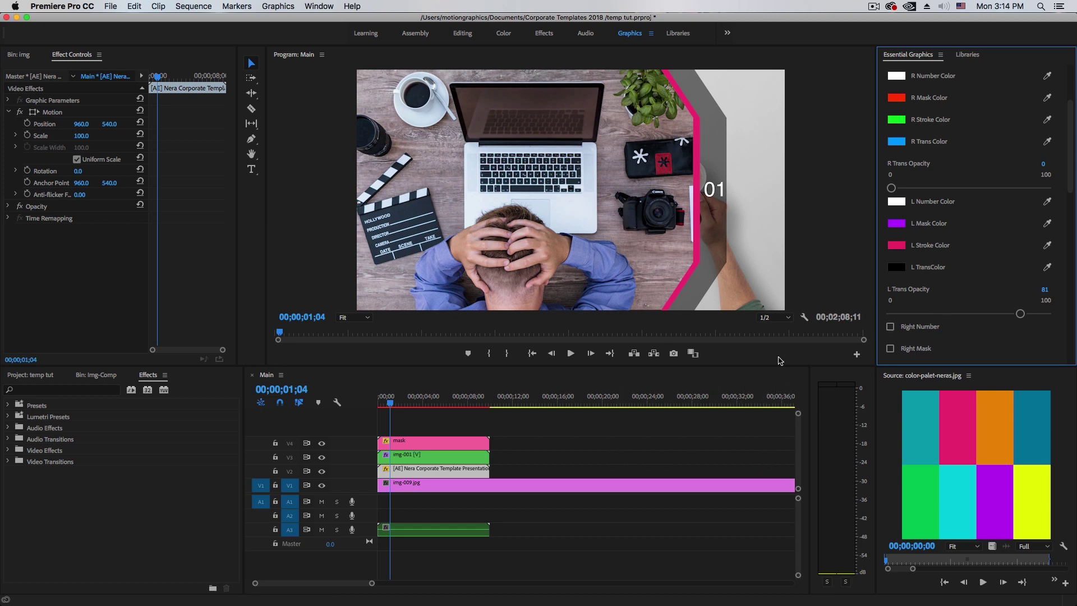
Place the Nera Corporate L&R Title Container from the Nera Corporate library at the start of V5 and move the playhead to 00;00;01;18.
drag(393, 408, 392, 409)
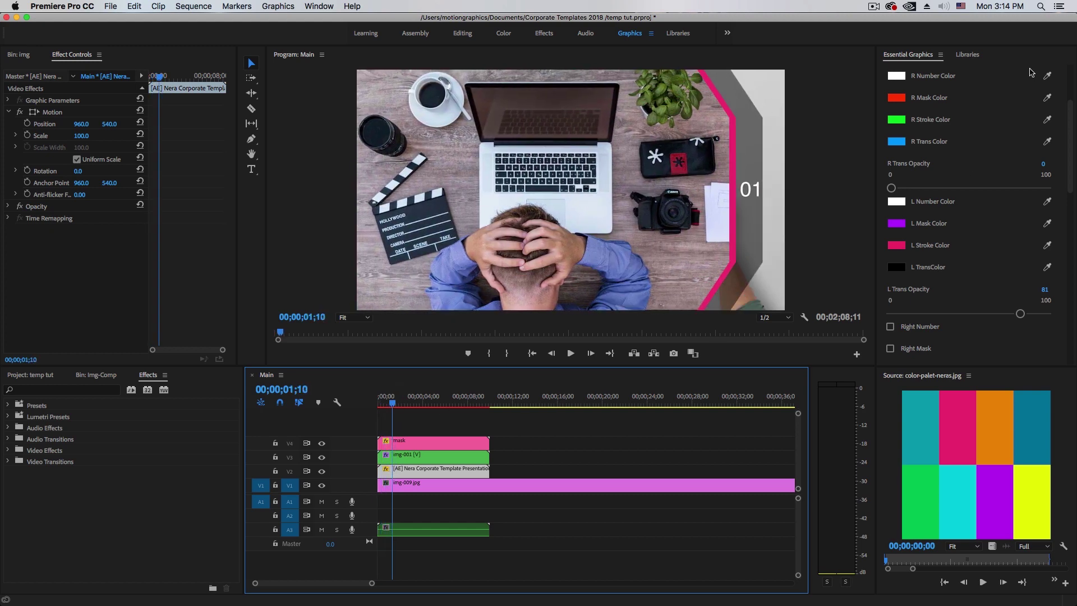
click(967, 54)
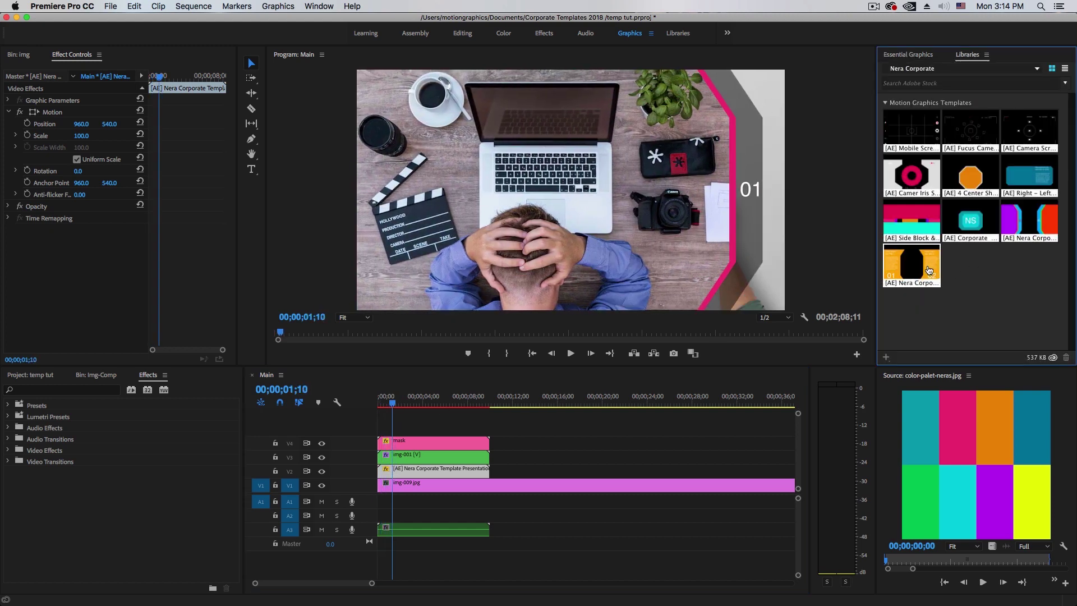
drag(925, 267, 380, 424)
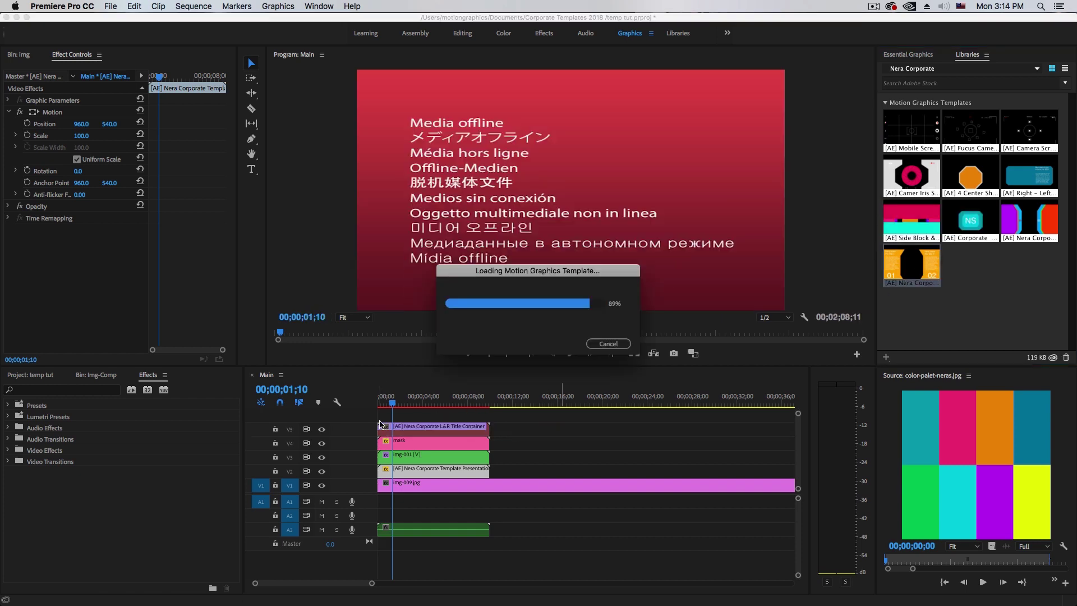
click(408, 430)
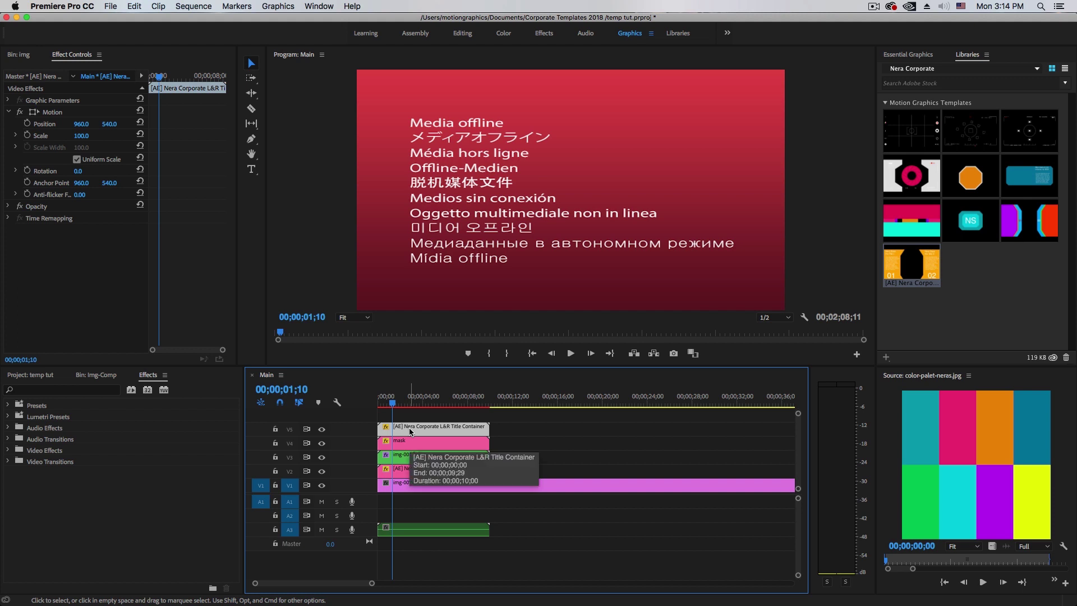
mouse_move(394, 400)
mouse_down()
mouse_move(431, 403)
mouse_move(383, 408)
mouse_move(396, 412)
mouse_up()
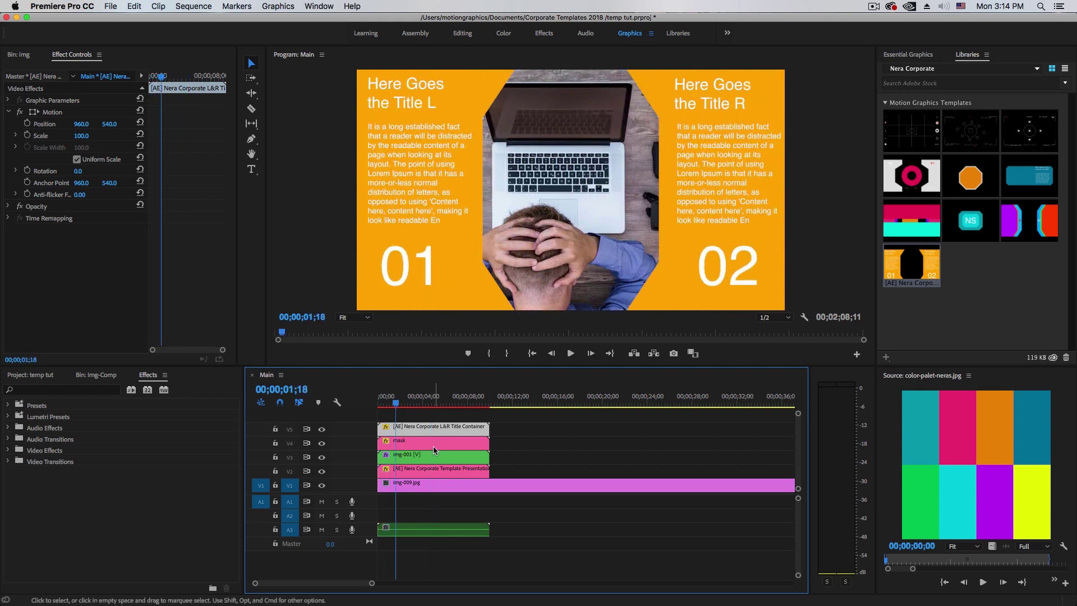
Turn off Right Title, Right Paragraph, Right Number and Right Shape in the L&R Title Container.
click(904, 56)
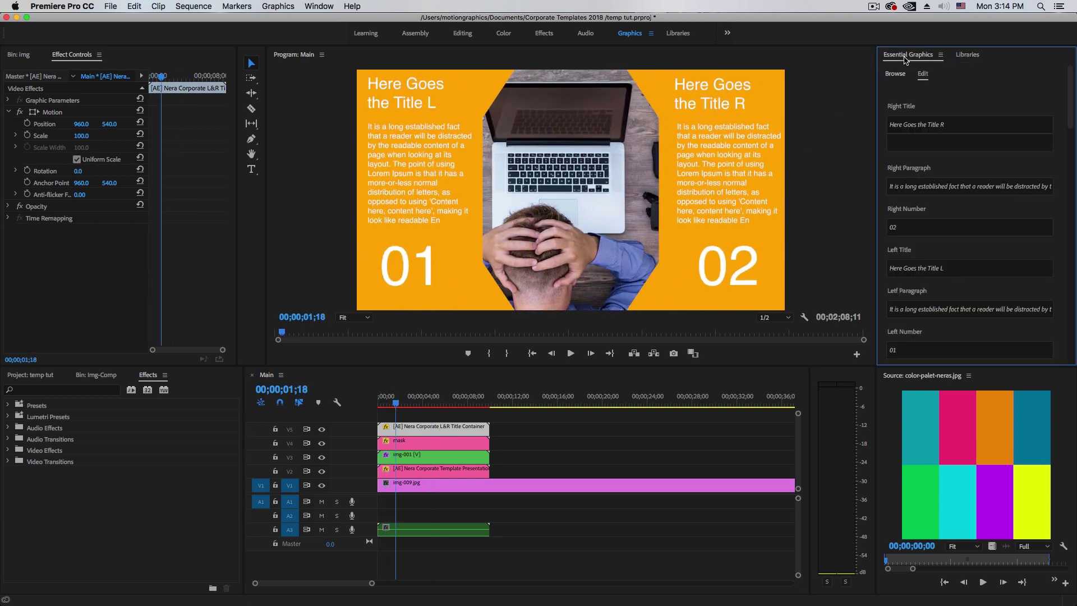
scroll(1054, 168, down, 10)
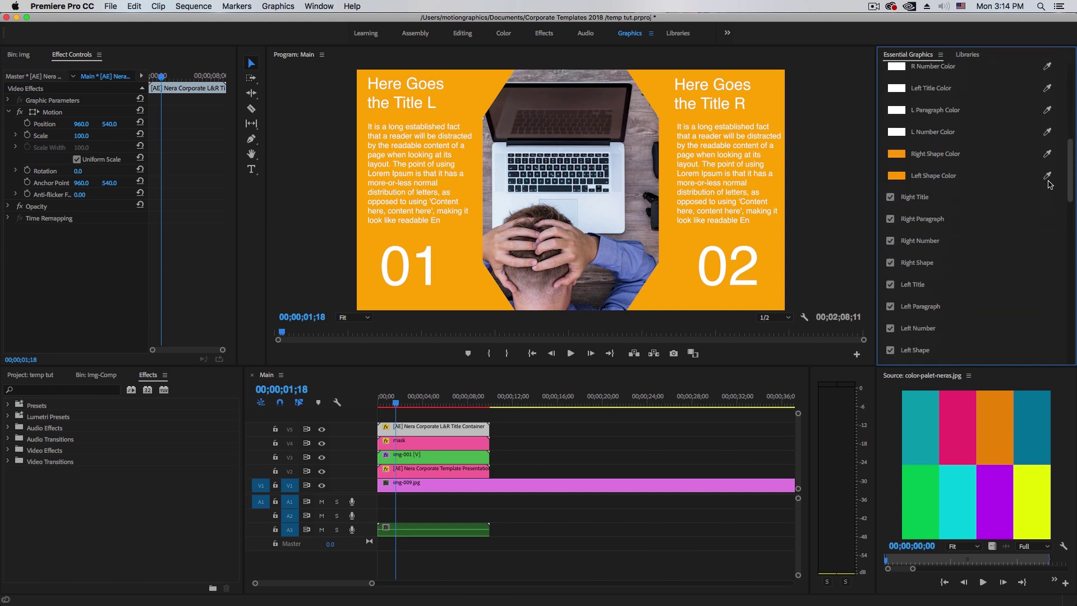
click(890, 152)
click(890, 174)
click(890, 196)
click(890, 218)
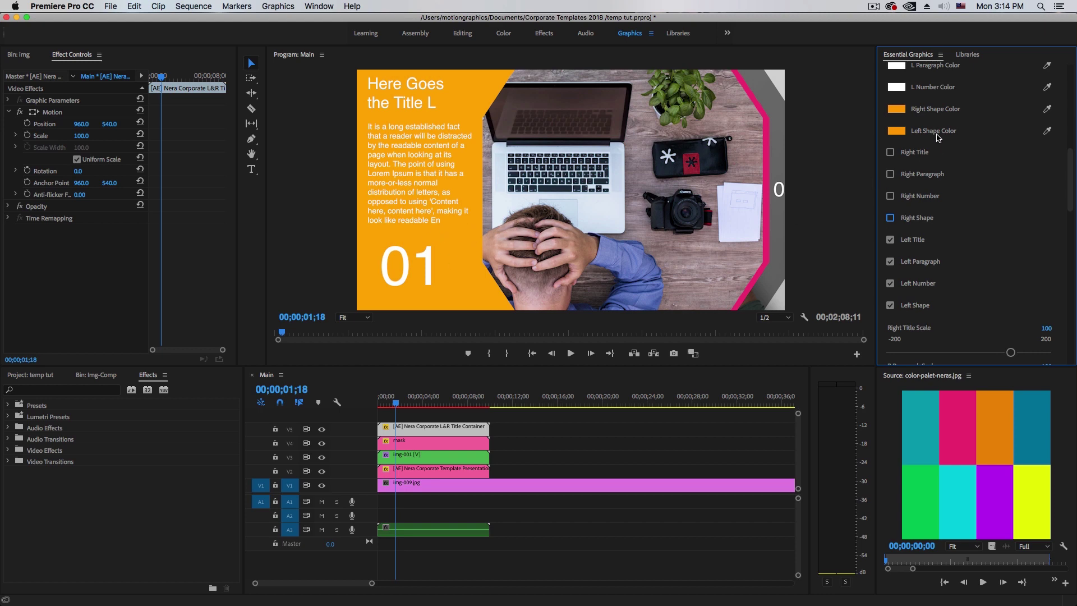
Set the title container's Left Shape Color to the palette's pink and move the playhead to 00;00;02;04.
click(1046, 130)
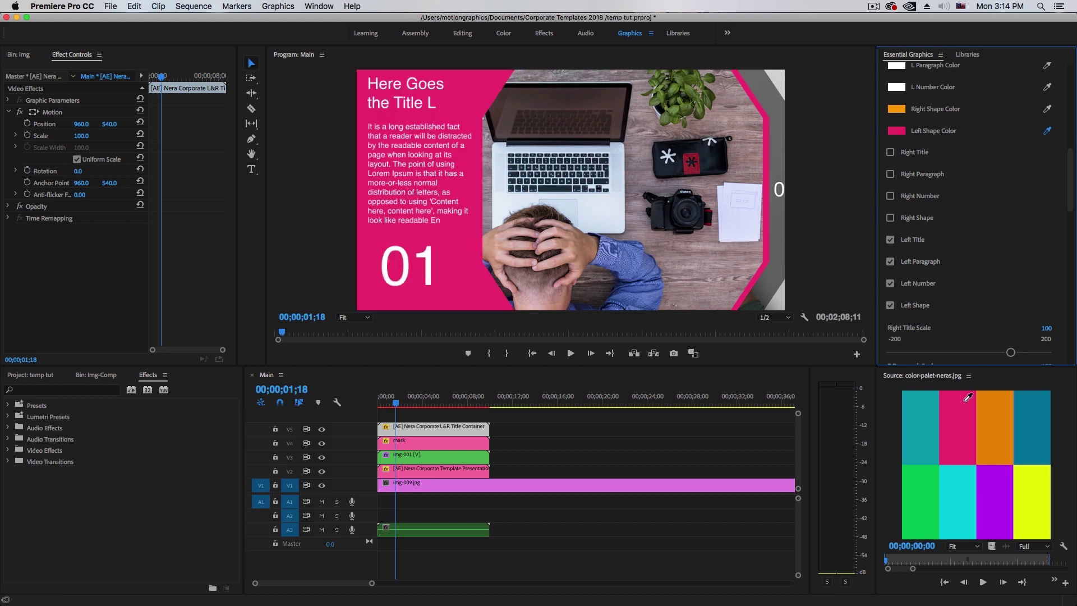
click(770, 260)
mouse_move(390, 404)
mouse_down()
mouse_move(380, 405)
mouse_move(400, 406)
mouse_up()
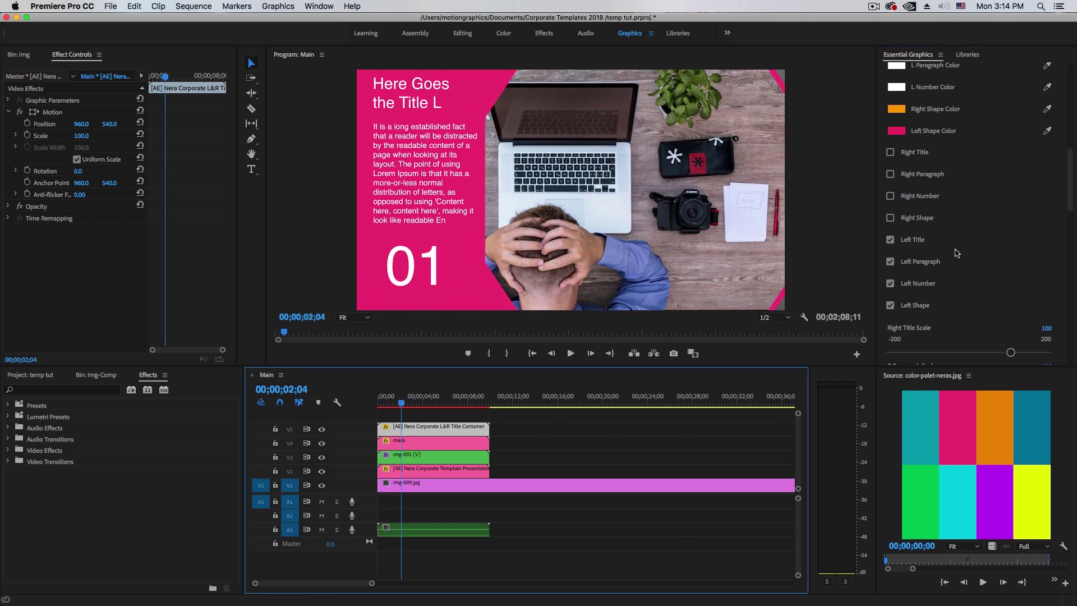
Shift the L&R Title Container clip on V5 to start at 00;00;01;10 and move the playhead to 00;00;02;10.
drag(1072, 199, 1069, 254)
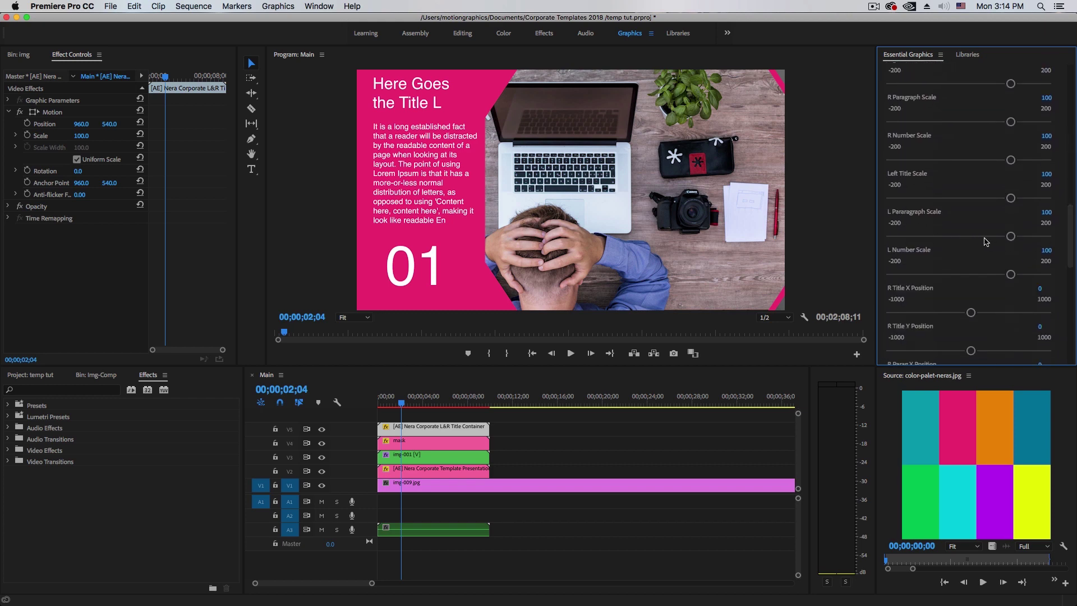
mouse_move(1068, 225)
mouse_down()
mouse_move(1069, 246)
mouse_move(1069, 216)
mouse_move(1071, 236)
mouse_up()
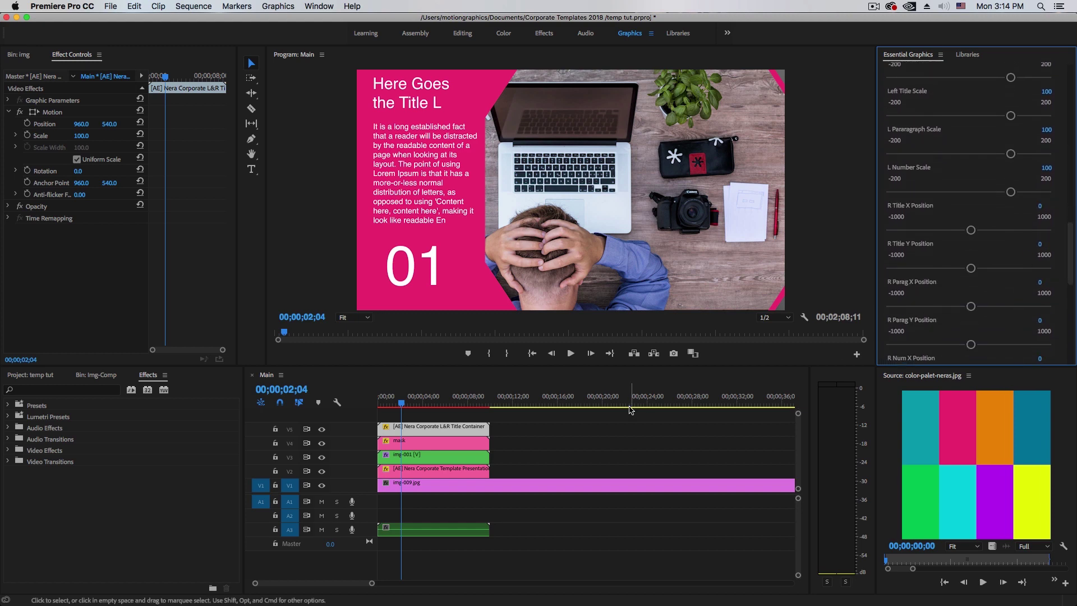
mouse_move(402, 404)
mouse_down()
mouse_move(380, 404)
mouse_move(396, 403)
mouse_up()
click(390, 404)
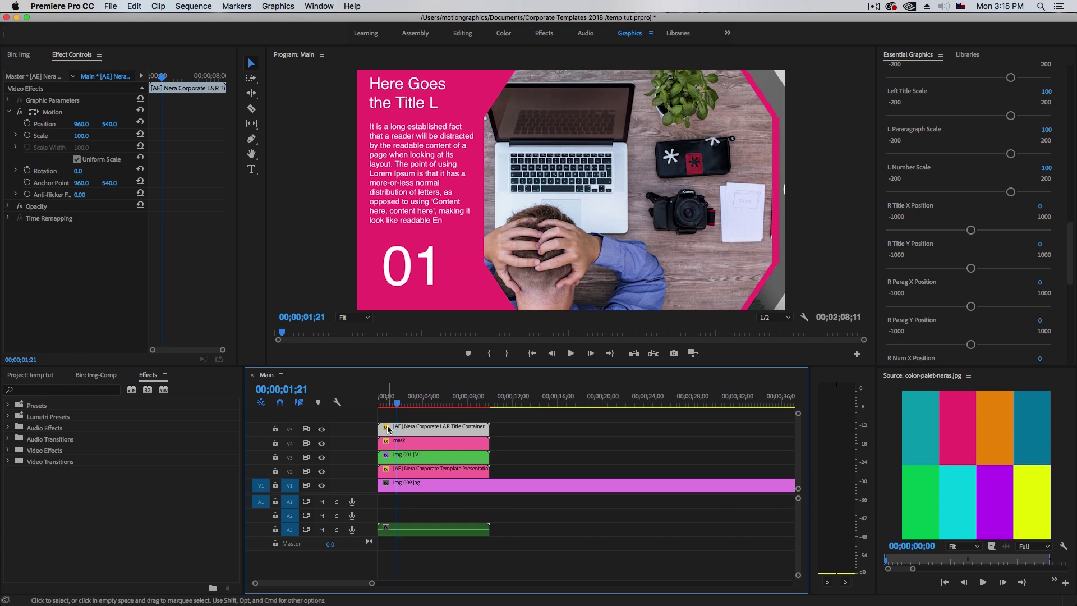
key(=)
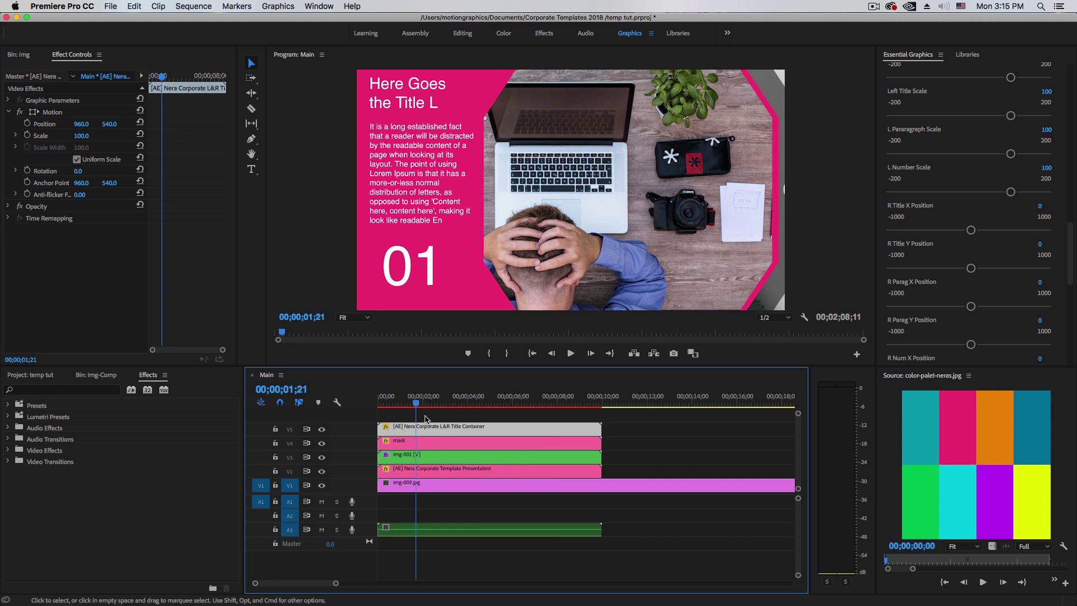
drag(387, 432, 429, 408)
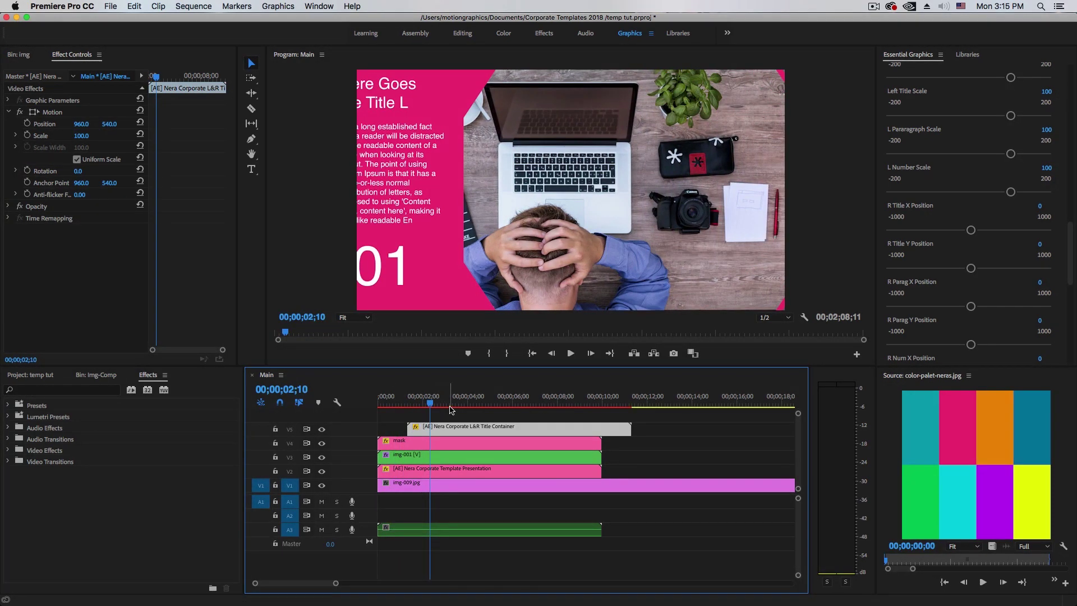
Nest the title container, mask, img-001 and template clips on V2 to V5 as a sequence named Holder One.
drag(660, 471, 470, 425)
right_click(487, 453)
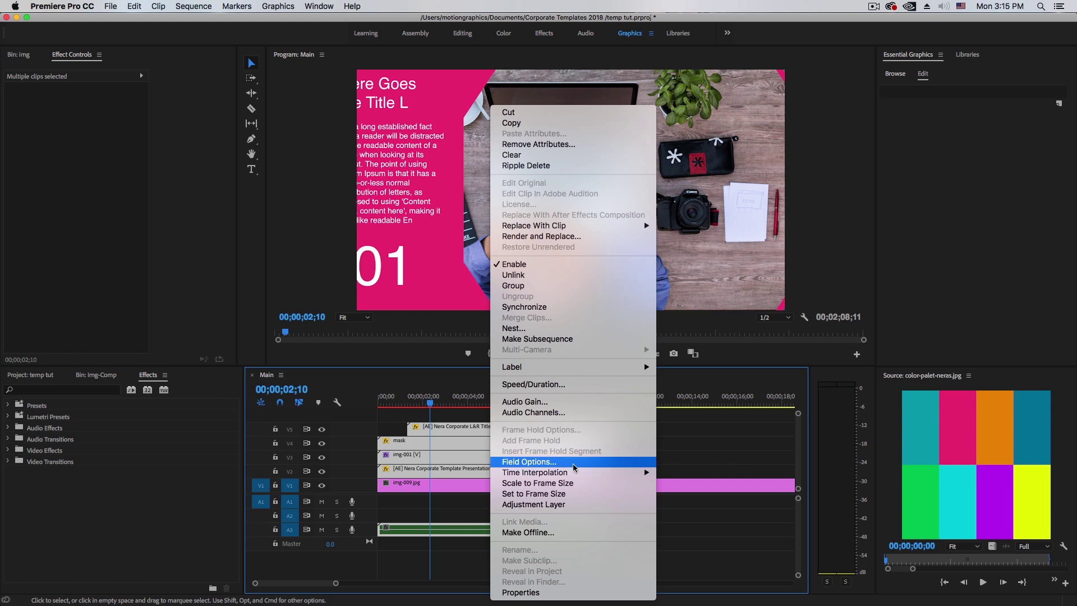
click(543, 331)
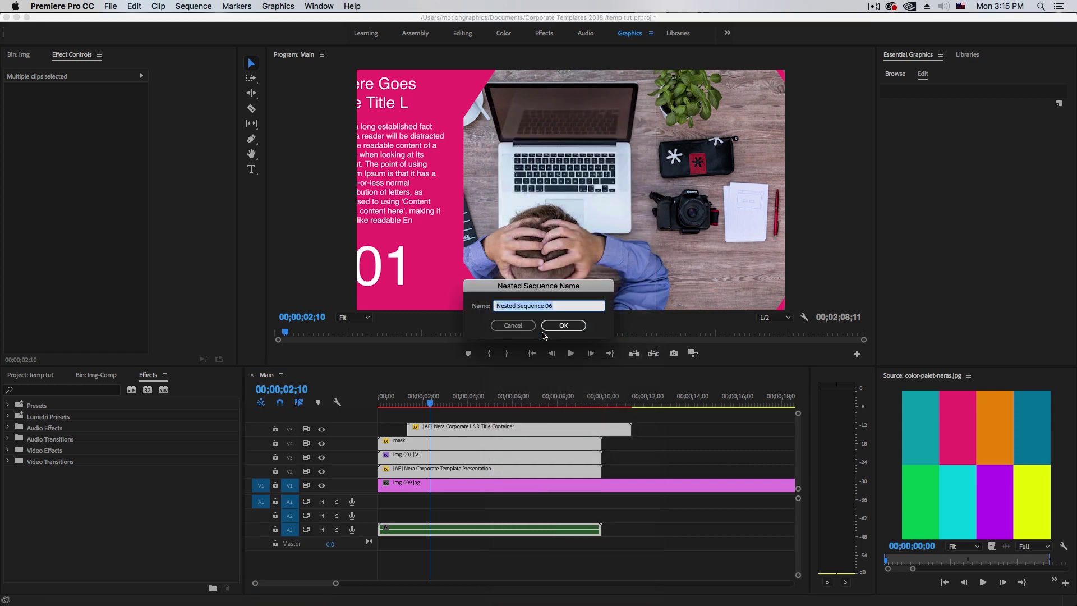
text(Holder One)
click(562, 326)
Open the Holder One nested sequence, review its Nera Corporate Template Presentation clip's properties, and save the project.
mouse_move(430, 404)
mouse_down()
mouse_move(392, 405)
mouse_move(434, 405)
mouse_up()
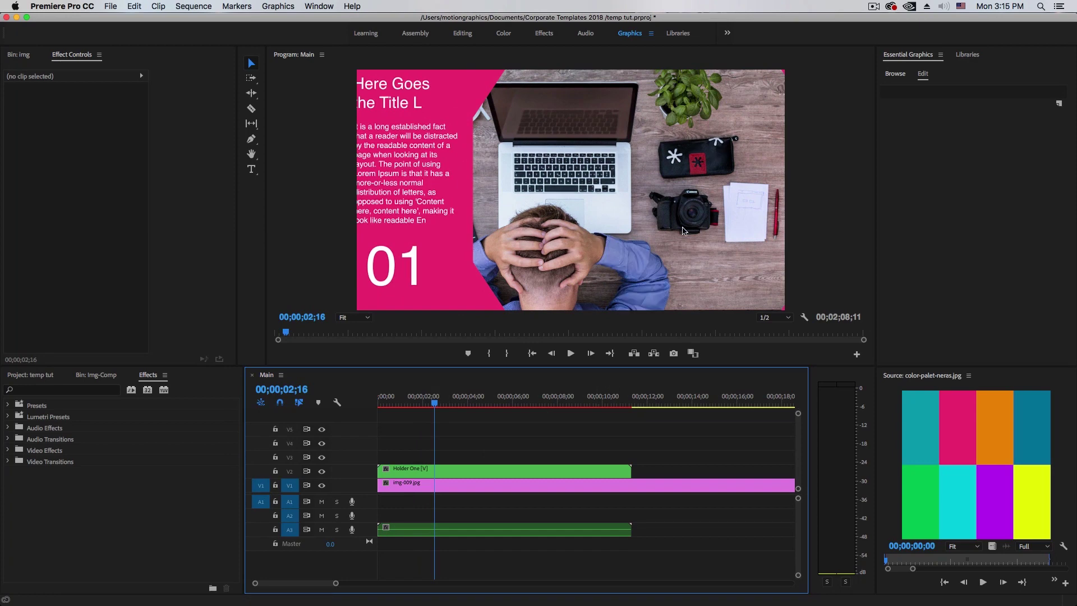
double_click(544, 469)
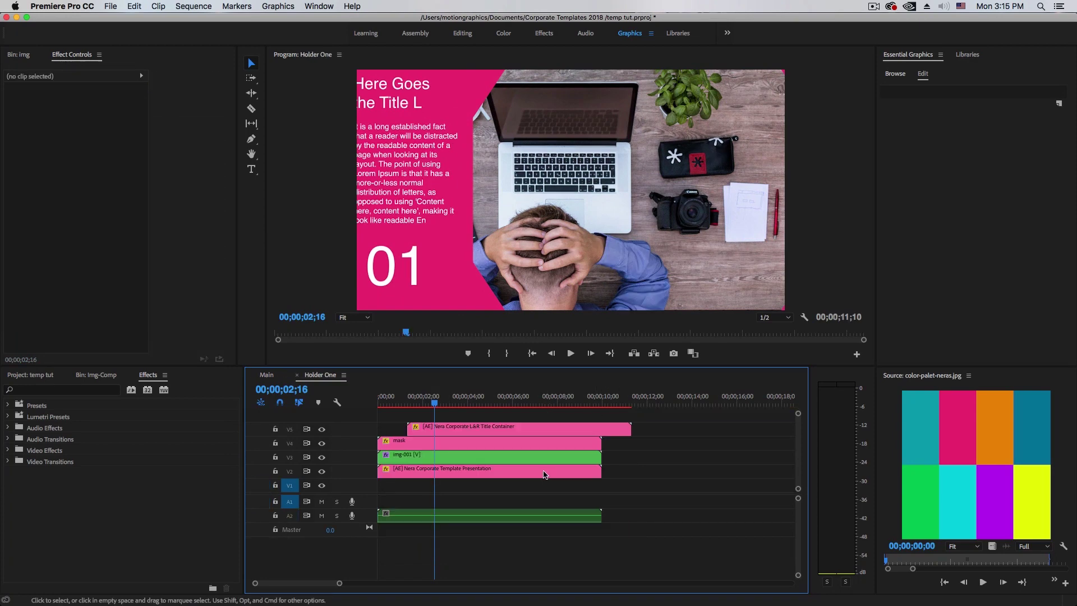
click(505, 477)
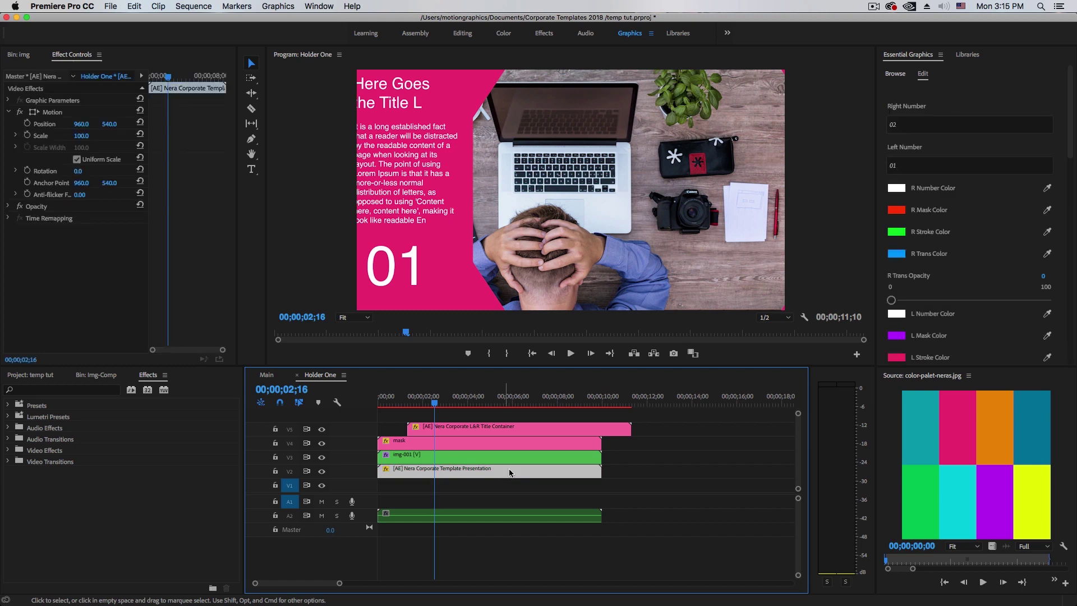
scroll(1068, 160, down, 3)
scroll(1068, 160, down, 5)
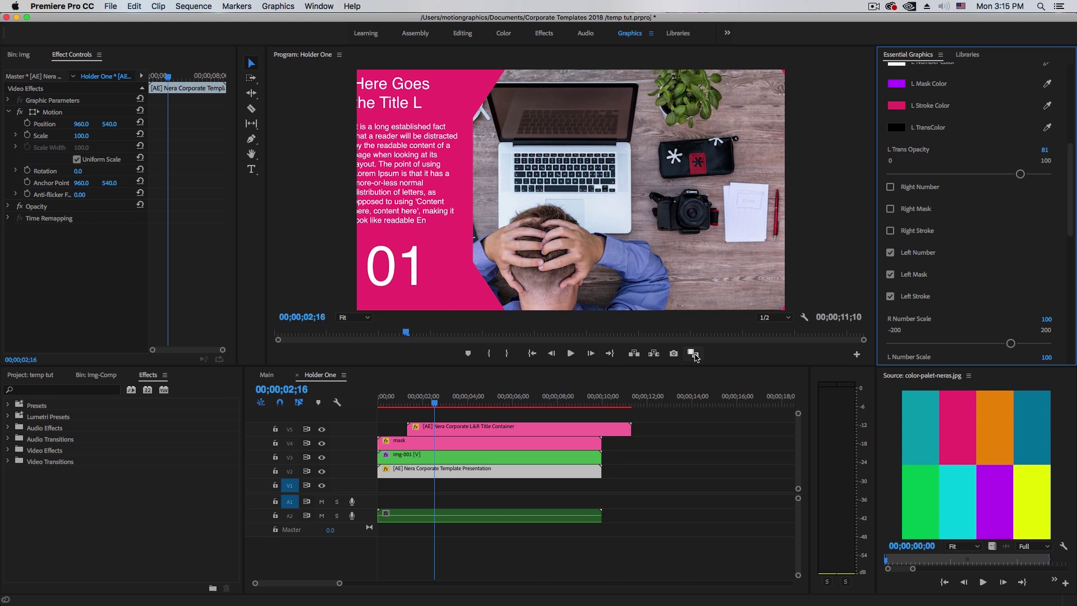
key(super+s)
Return to the Main sequence and play it from the start to about 00;00;01;23.
click(298, 376)
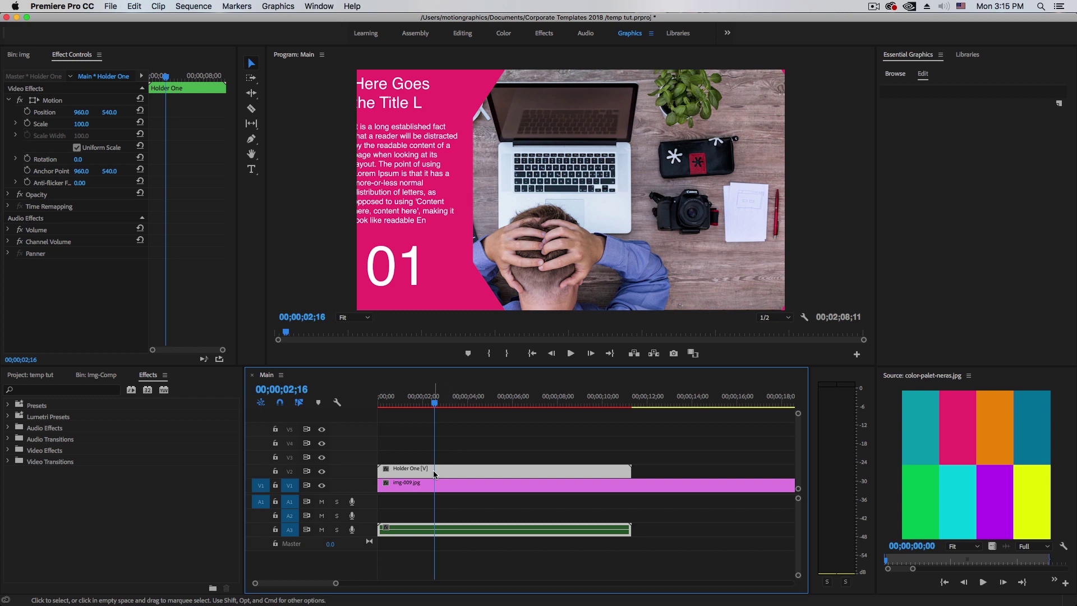
key(Home)
key(space)
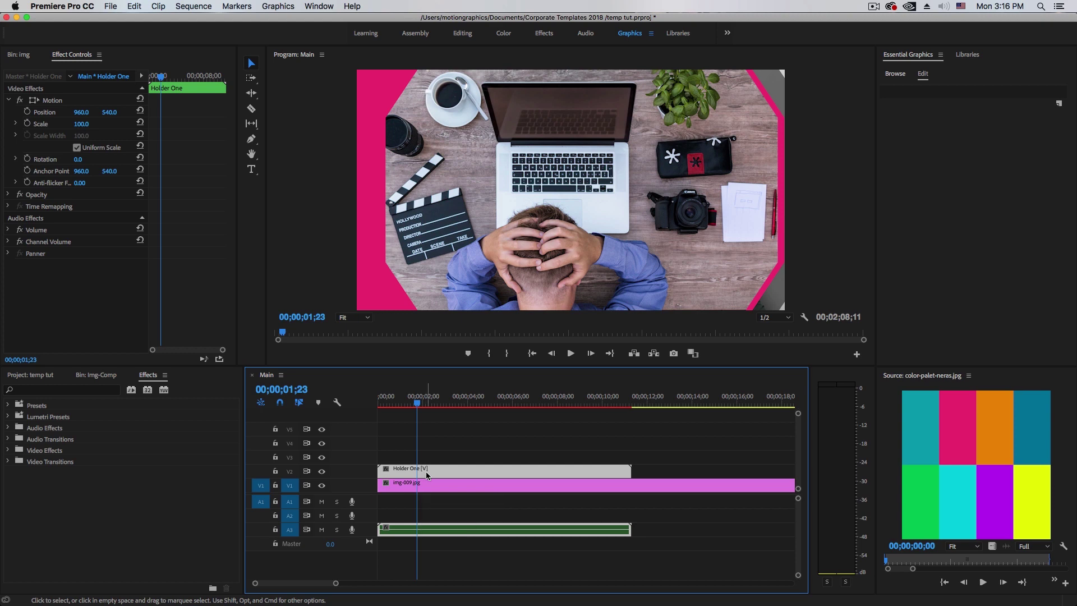
mouse_move(429, 472)
mouse_down()
mouse_move(445, 469)
mouse_move(427, 471)
mouse_up()
Duplicate the Holder One sequence in the project and rename the copy Holder Two.
click(38, 375)
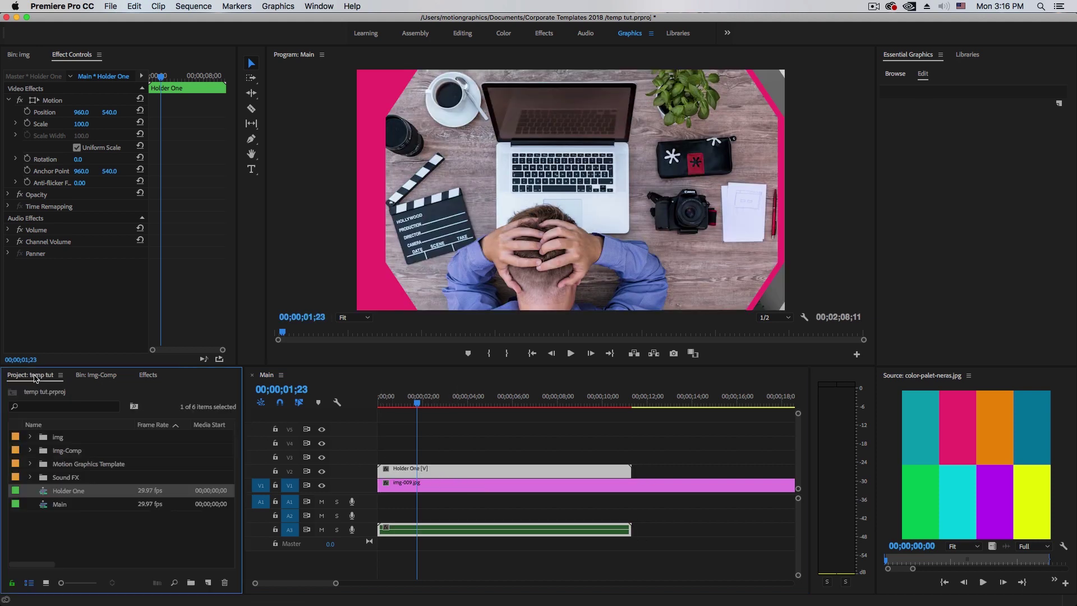
right_click(72, 493)
click(120, 152)
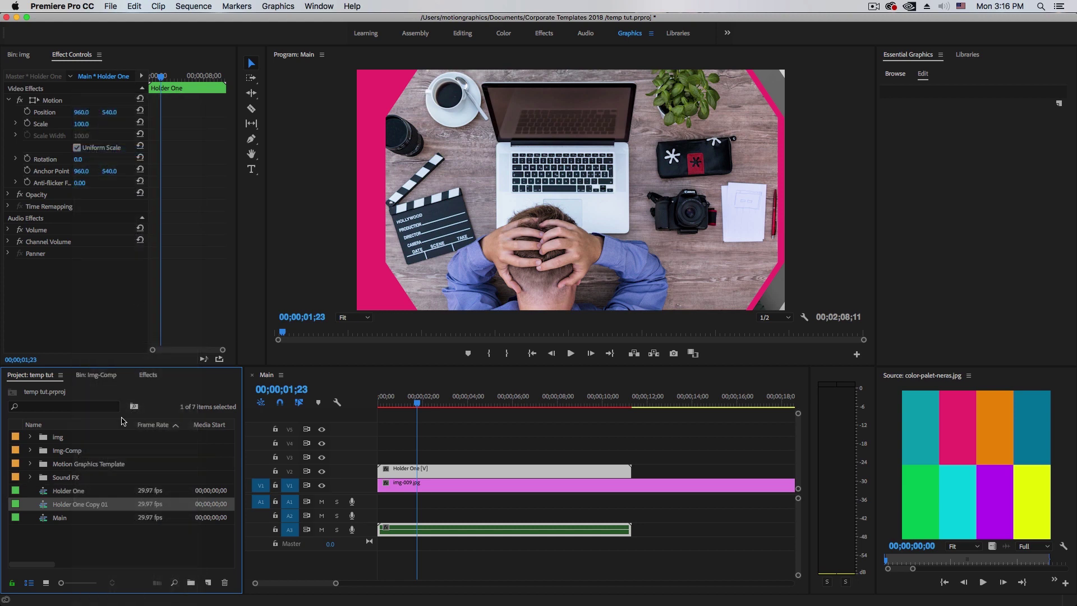
click(82, 505)
click(77, 506)
drag(75, 505, 112, 505)
text(Two)
key(Tab)
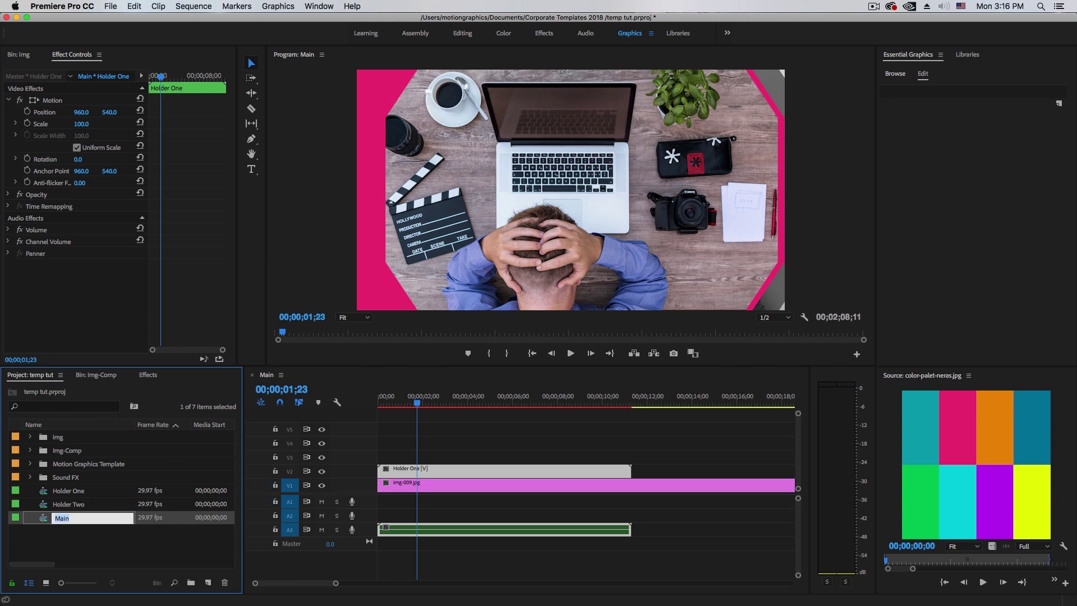
click(64, 536)
Place Holder Two on V3 of the Main sequence starting at 00;00;04;00, and open that nested sequence.
click(52, 507)
drag(40, 507, 420, 463)
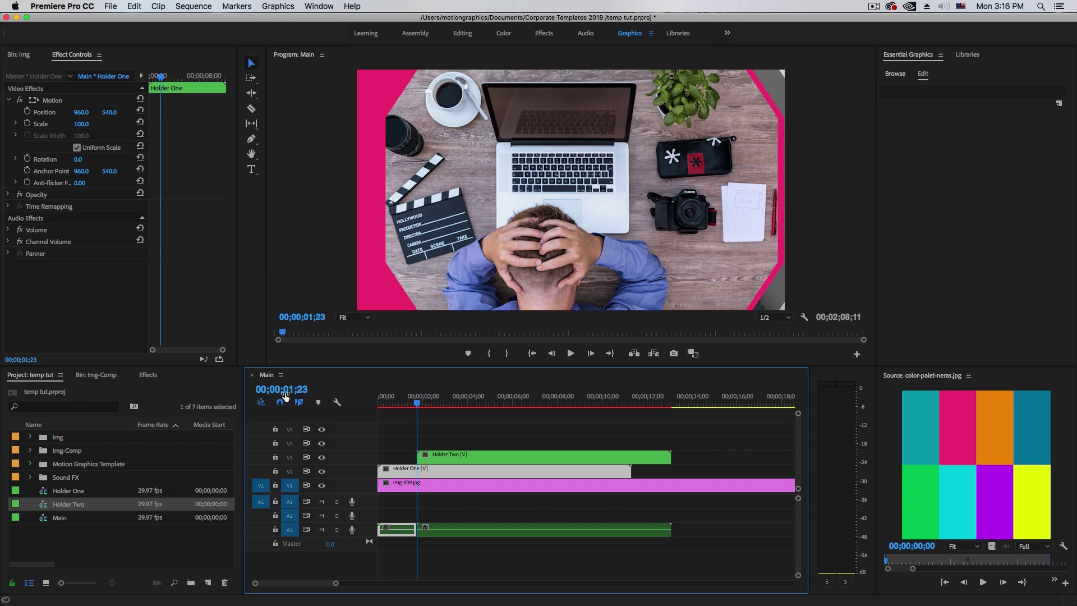
click(292, 389)
text(4;)
text(00)
key(Return)
drag(452, 456, 507, 426)
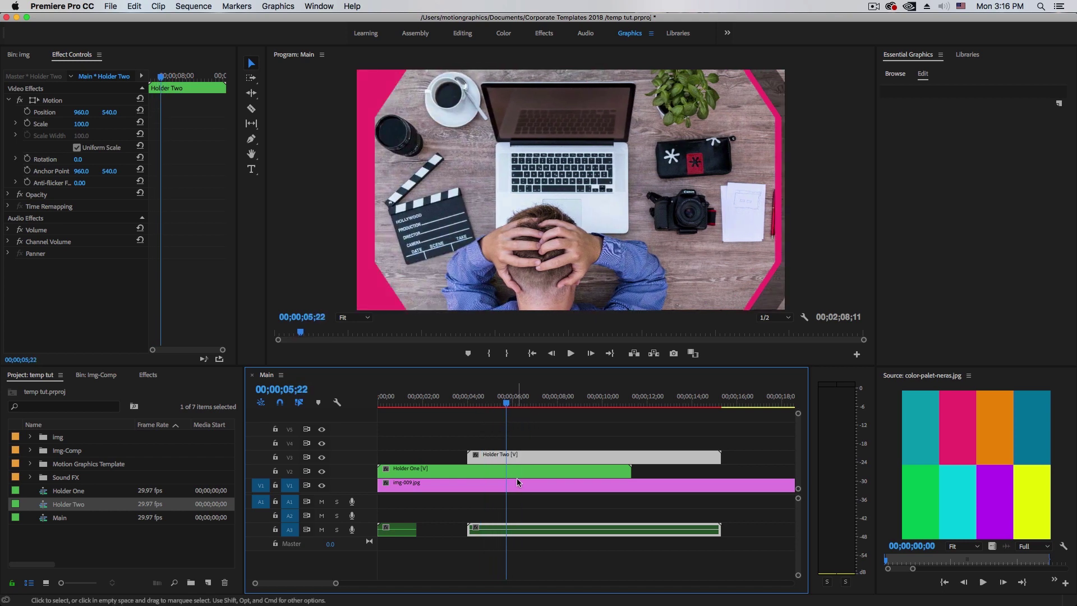
double_click(534, 456)
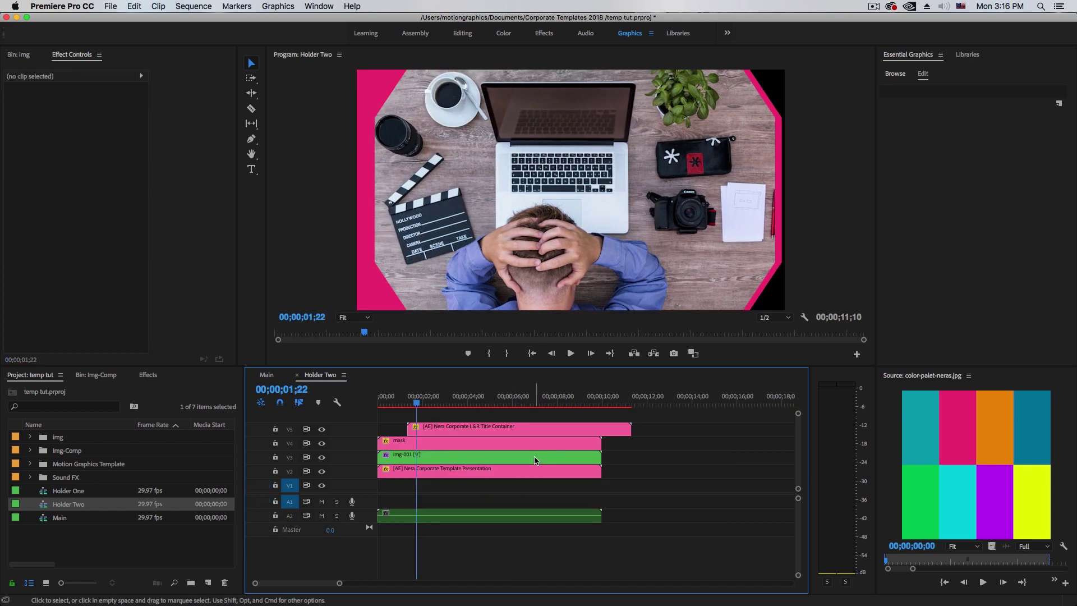
Replace the img-001 clip on V3 of Holder Two with the img-002 sequence and play back the result.
click(460, 460)
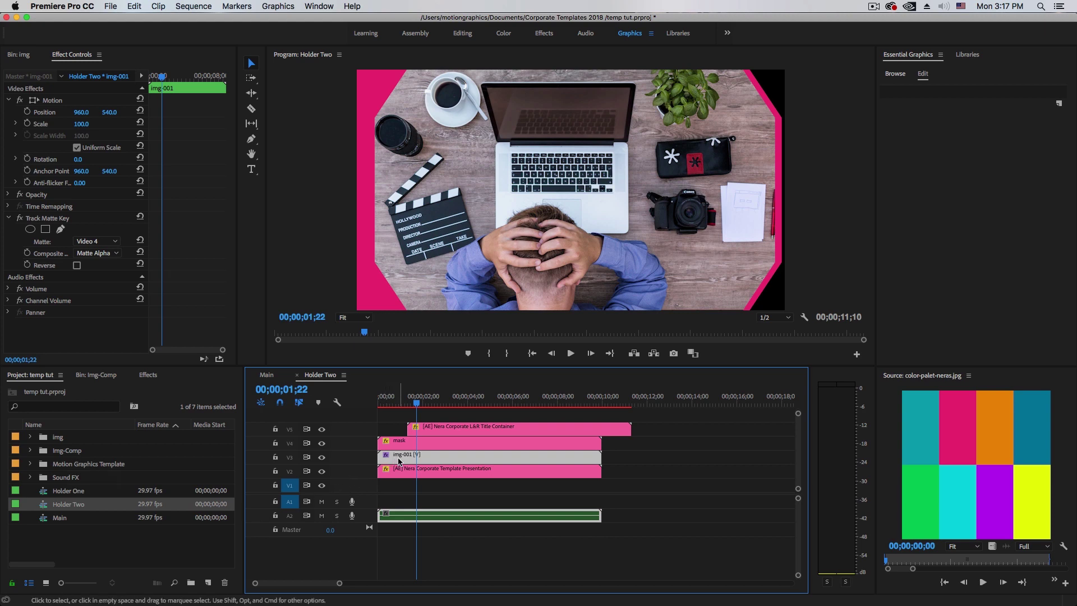
click(30, 451)
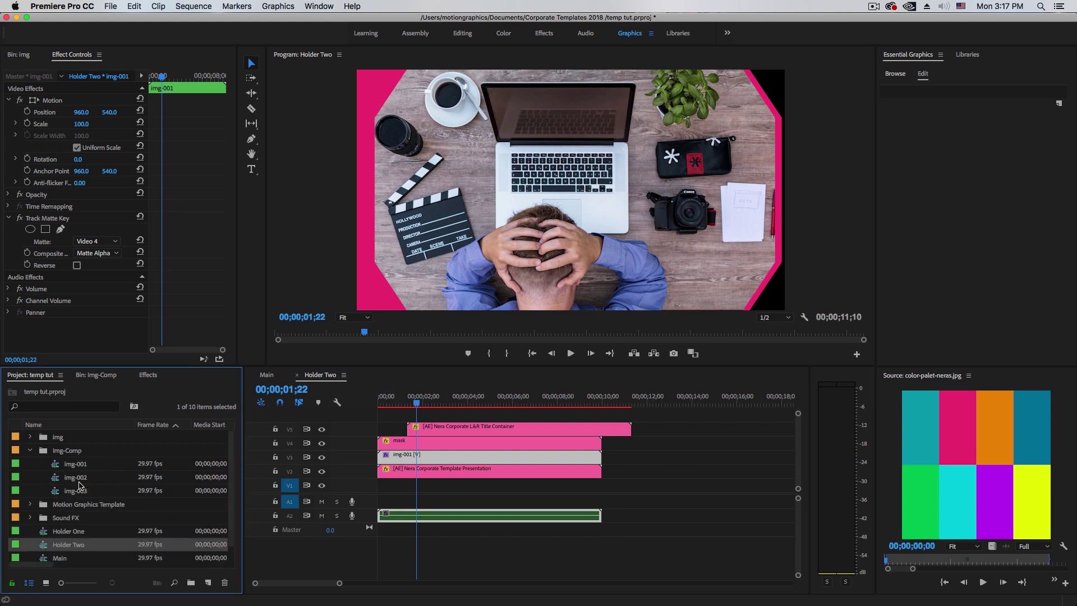
click(83, 477)
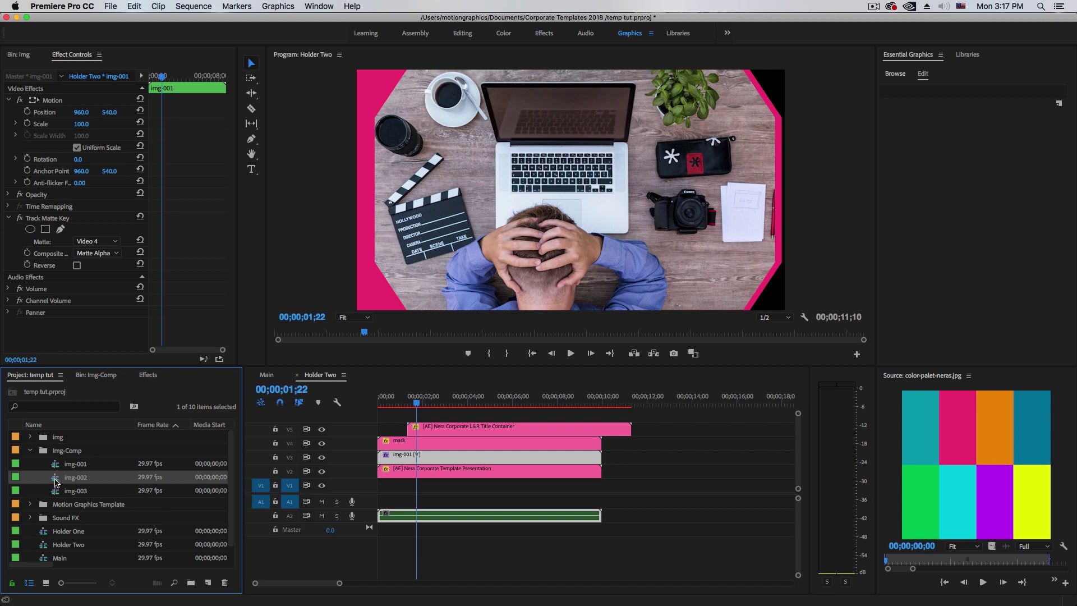
drag(77, 479, 389, 459)
drag(416, 403, 385, 408)
key(space)
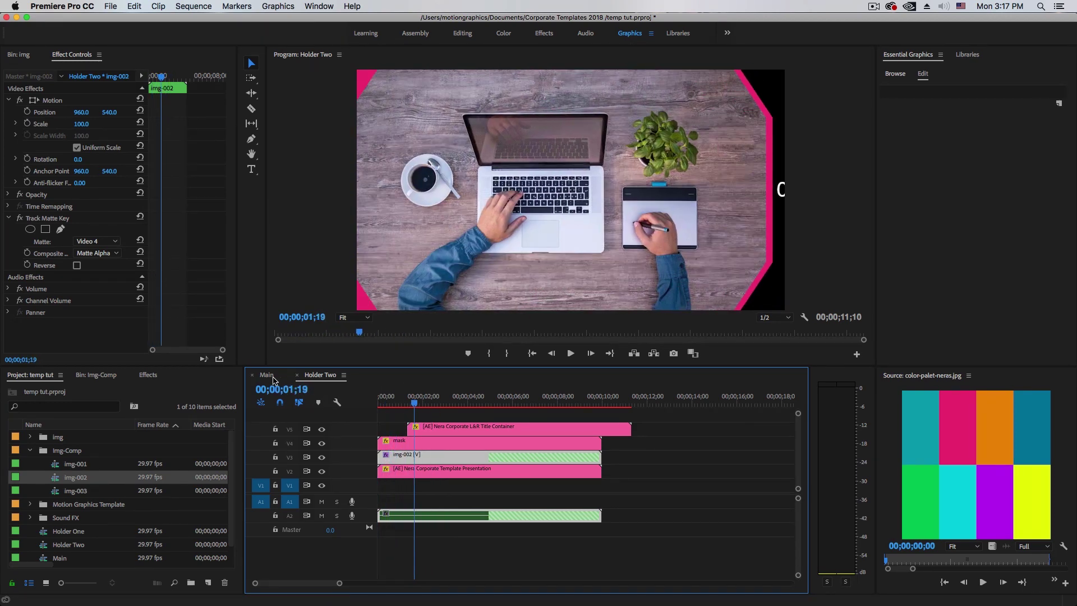
Return to the Main sequence, move to 00;00;02;10, and switch to QuickTime Player to review the reference video near its end.
click(276, 381)
drag(407, 404, 429, 414)
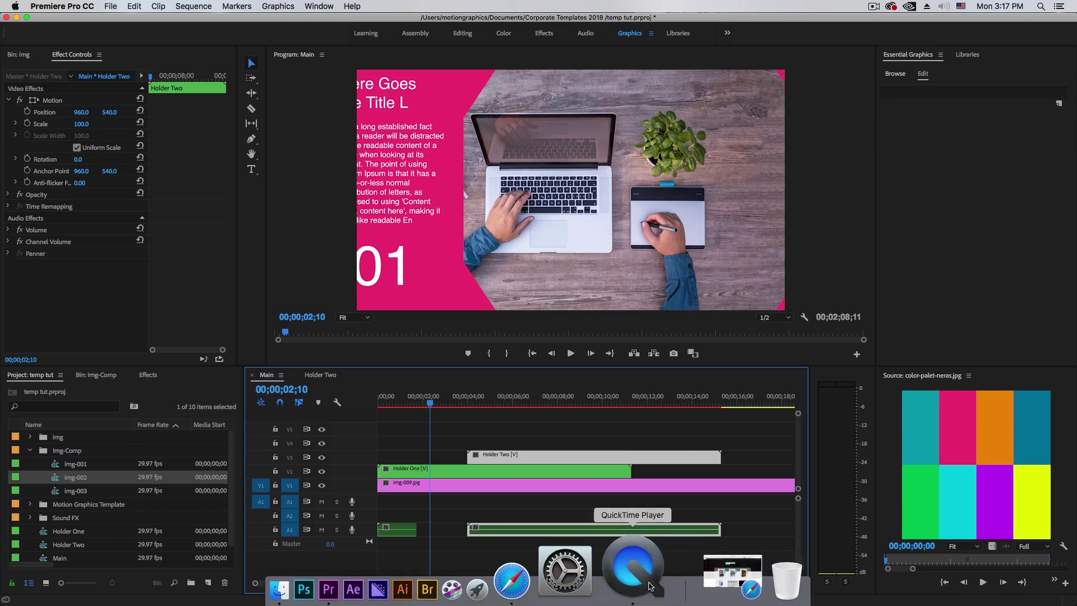
click(679, 594)
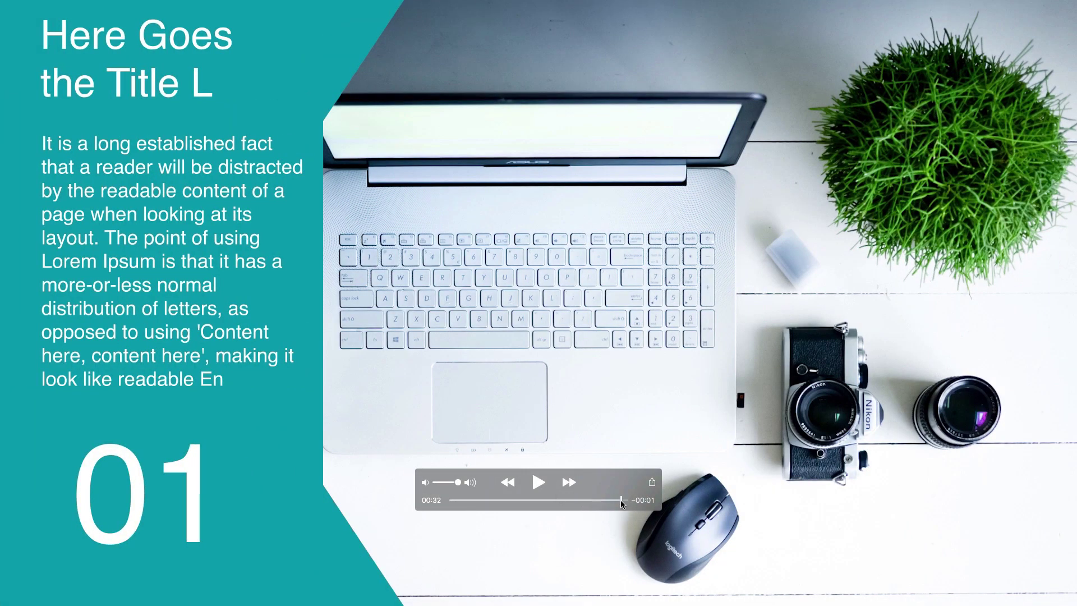
drag(610, 503, 563, 504)
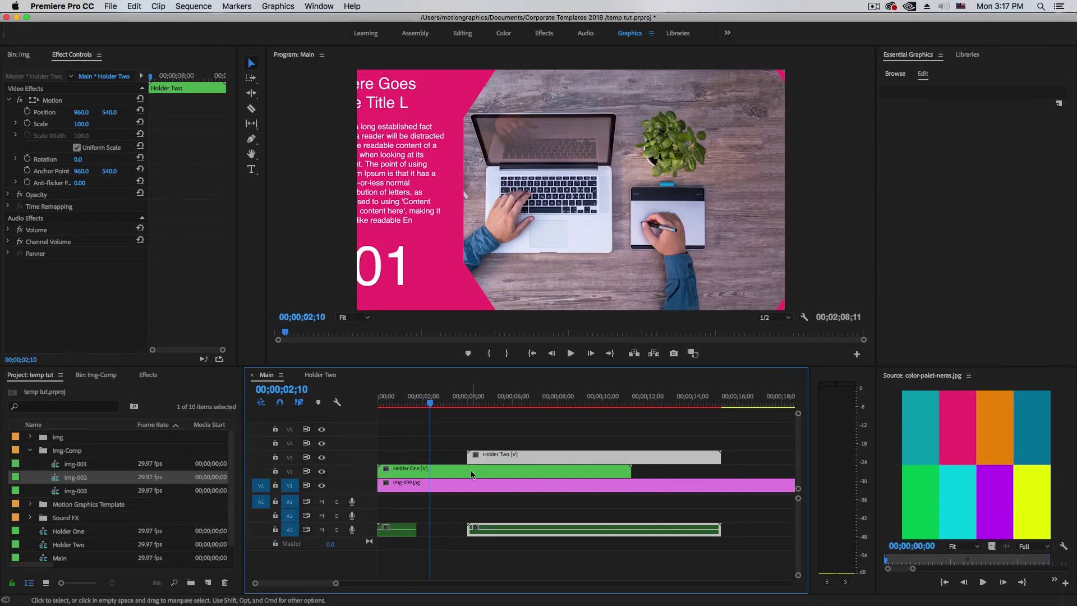
Open the Holder One sequence and nest its mask and img-001 clips together as Mask 1.
double_click(455, 473)
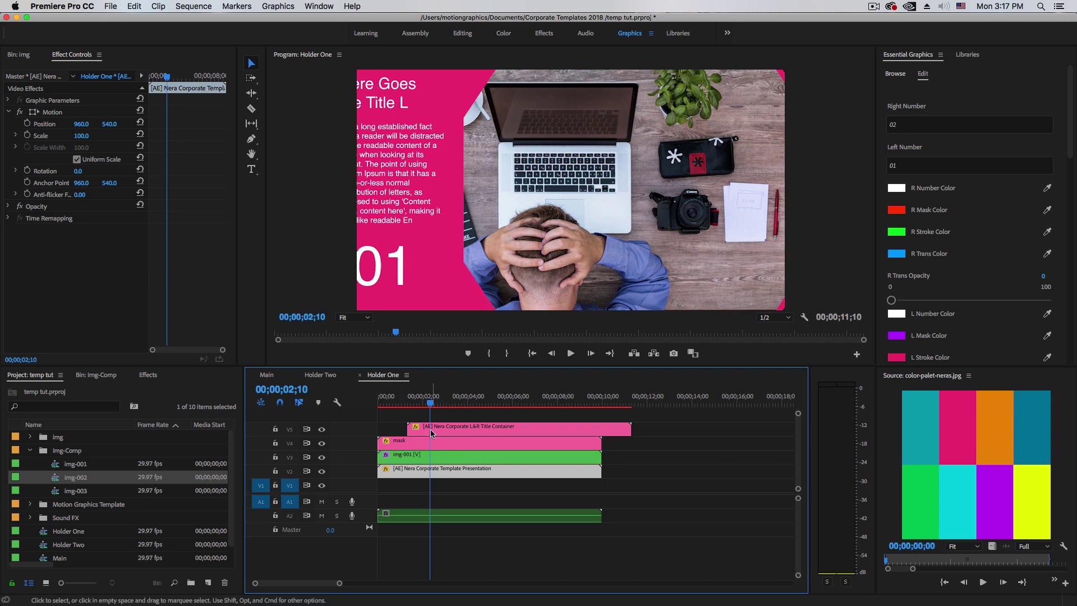
drag(639, 461, 528, 441)
right_click(528, 446)
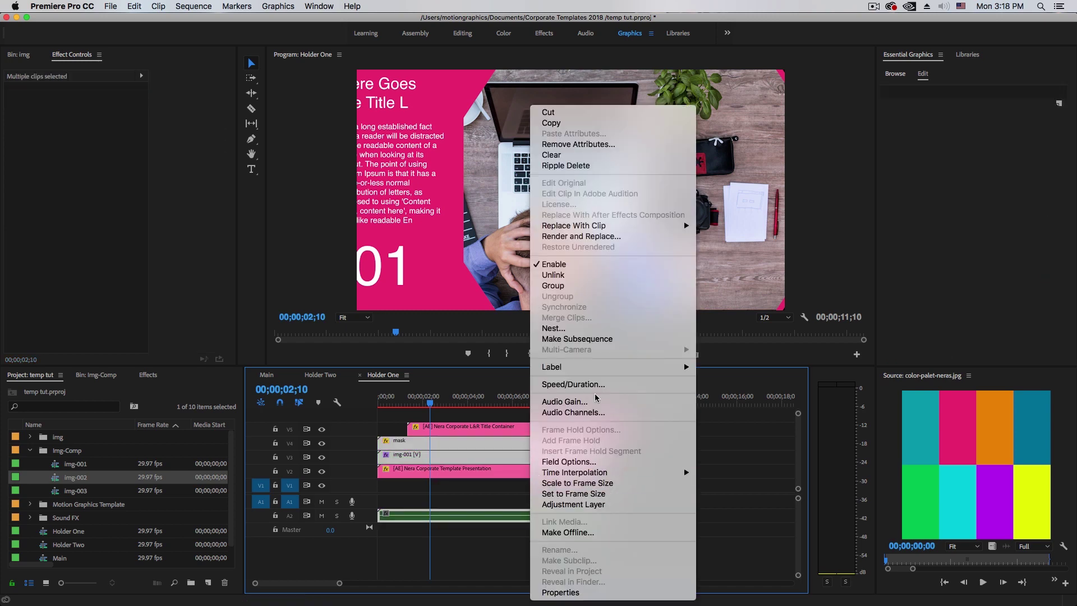
click(565, 330)
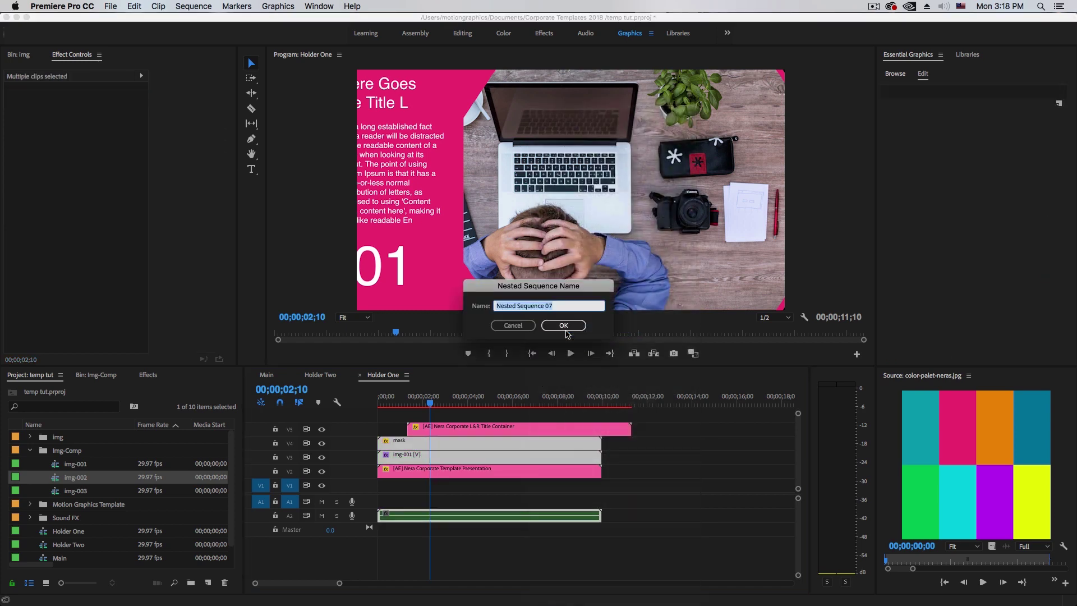
text(Mask)
key(Return)
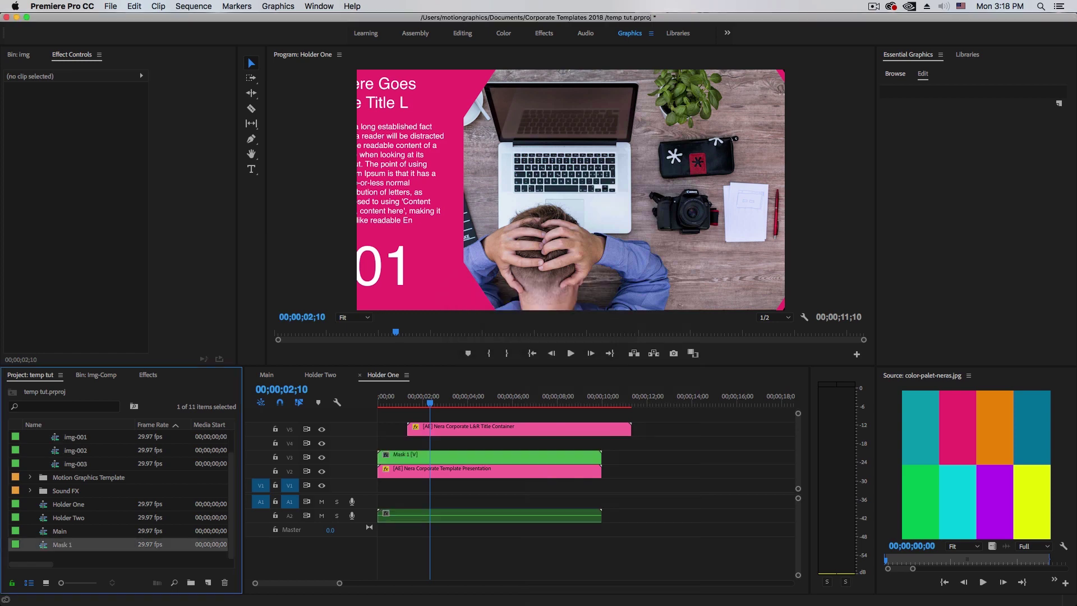
Duplicate the Mask 1 clip from V3 onto V4 in Holder One.
click(406, 455)
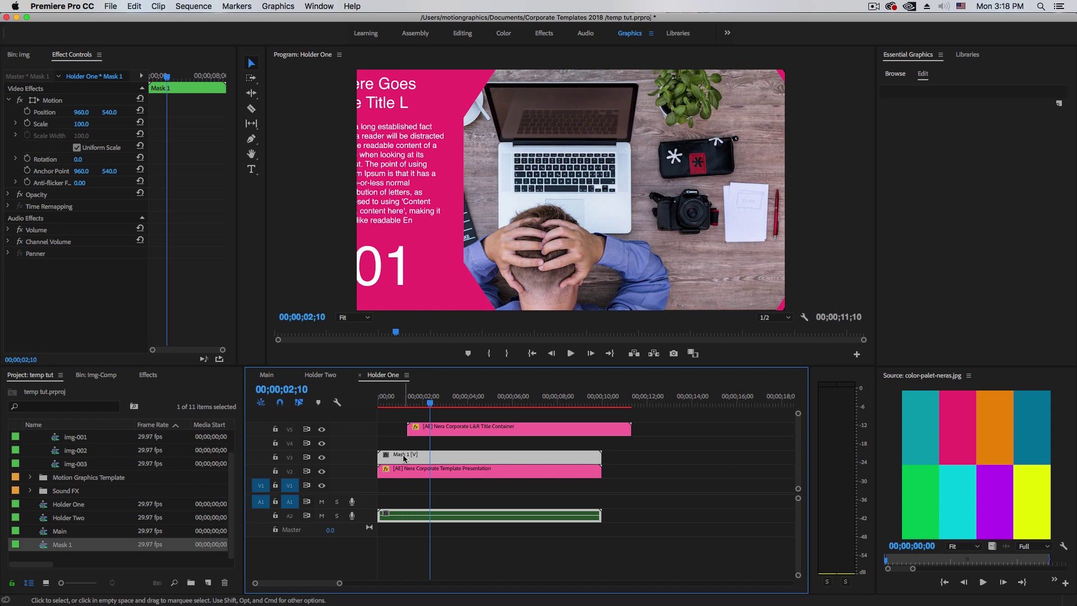
drag(404, 457, 405, 443)
click(388, 407)
drag(388, 407, 398, 408)
click(420, 443)
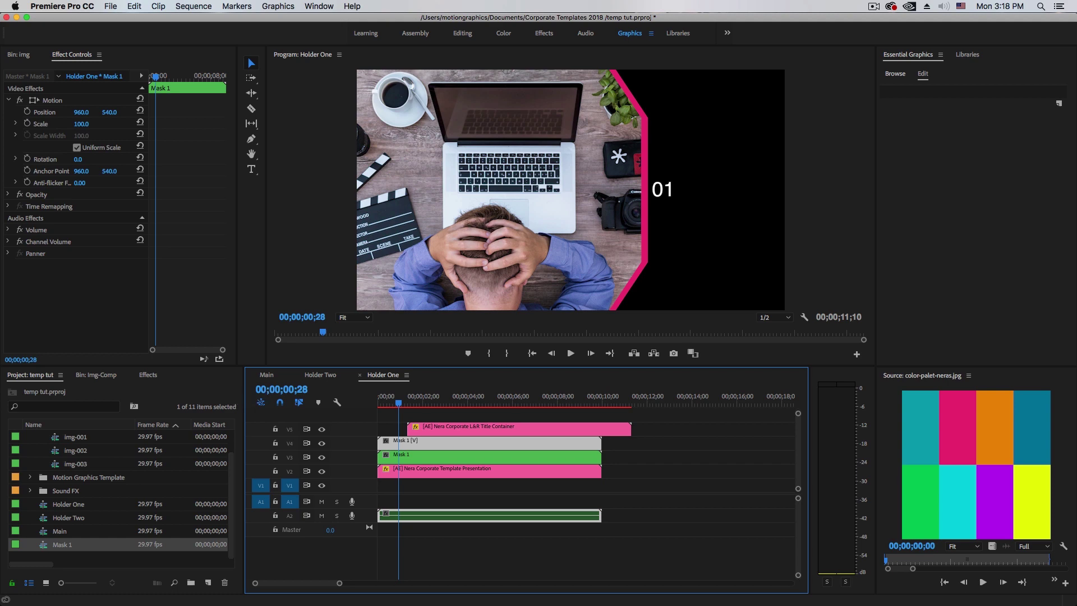
Shift the V4 copy of Mask 1 to start at frame 10 of Holder One, and play from the beginning.
click(269, 388)
text(100)
key(Return)
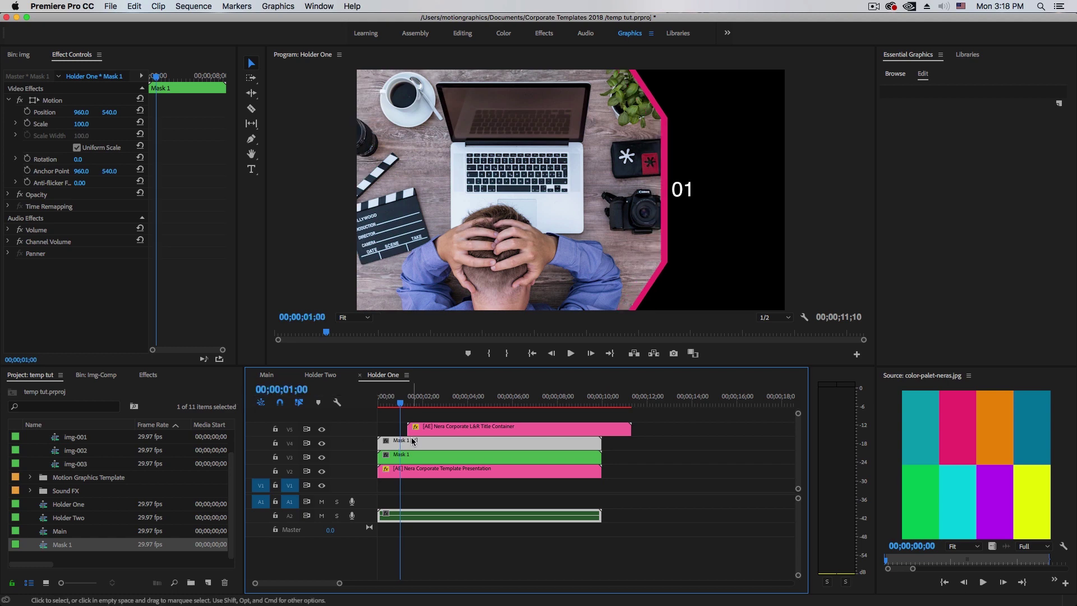
click(286, 388)
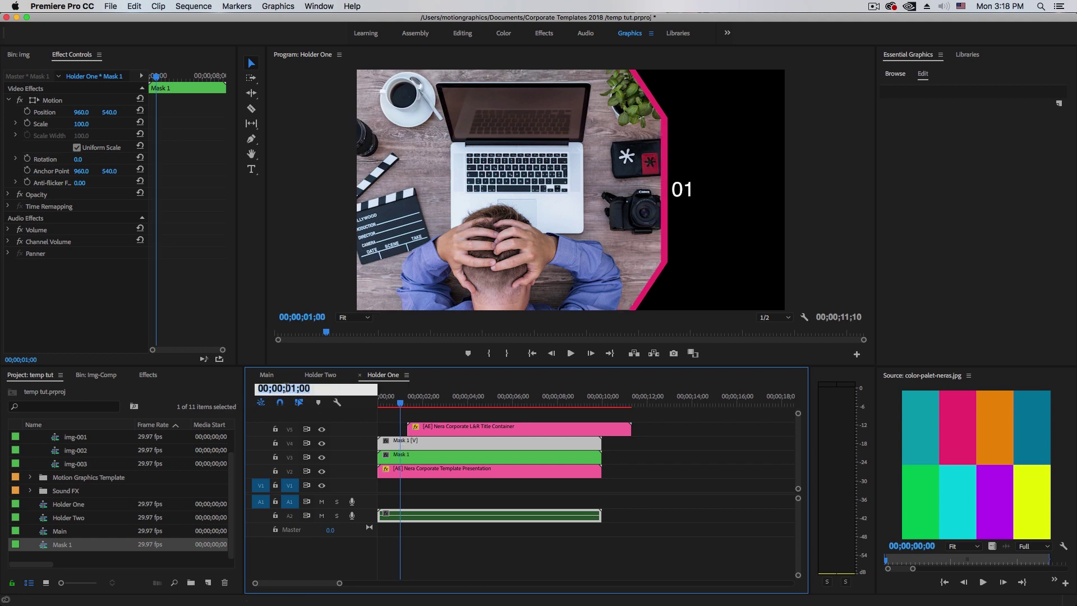
text(1)
text(0)
key(Return)
drag(395, 444, 403, 443)
click(379, 405)
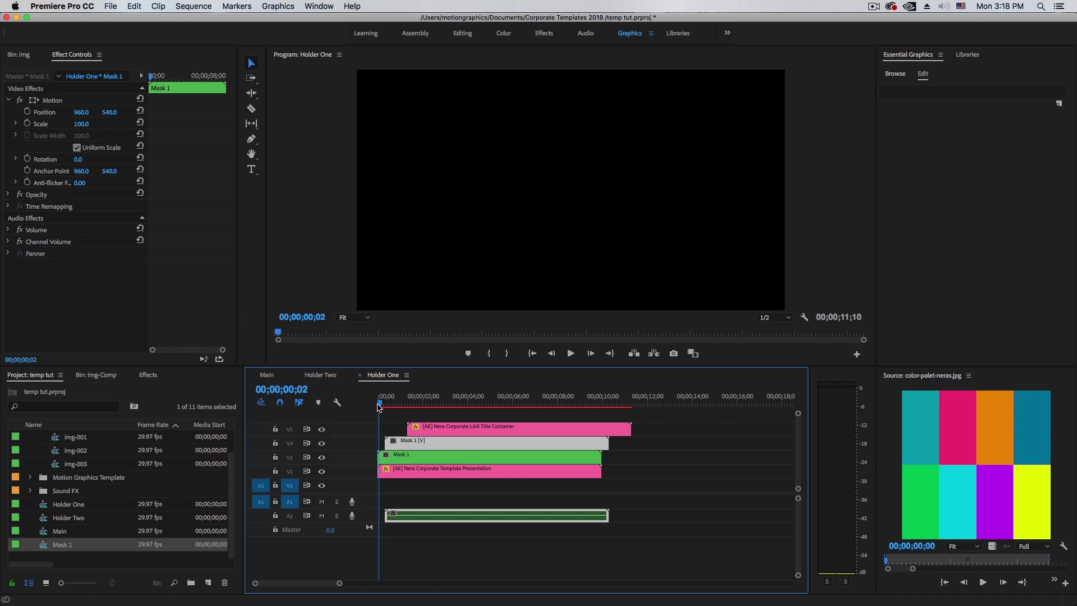
key(space)
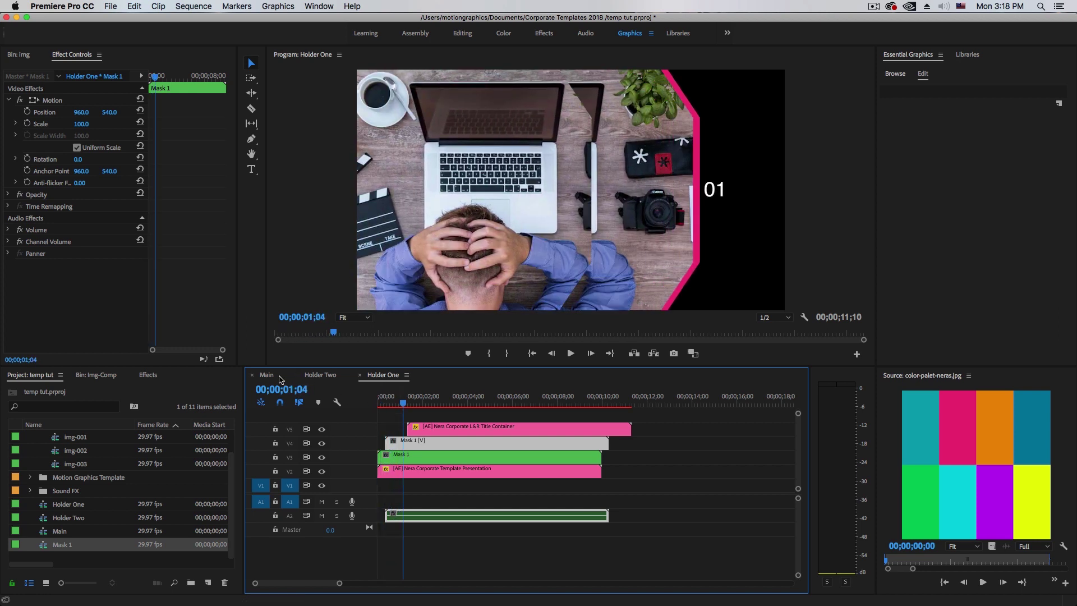
Play the Main sequence from near its start, and move to 00;00;05;03 to examine the Holder Two transition.
click(280, 379)
click(388, 406)
key(space)
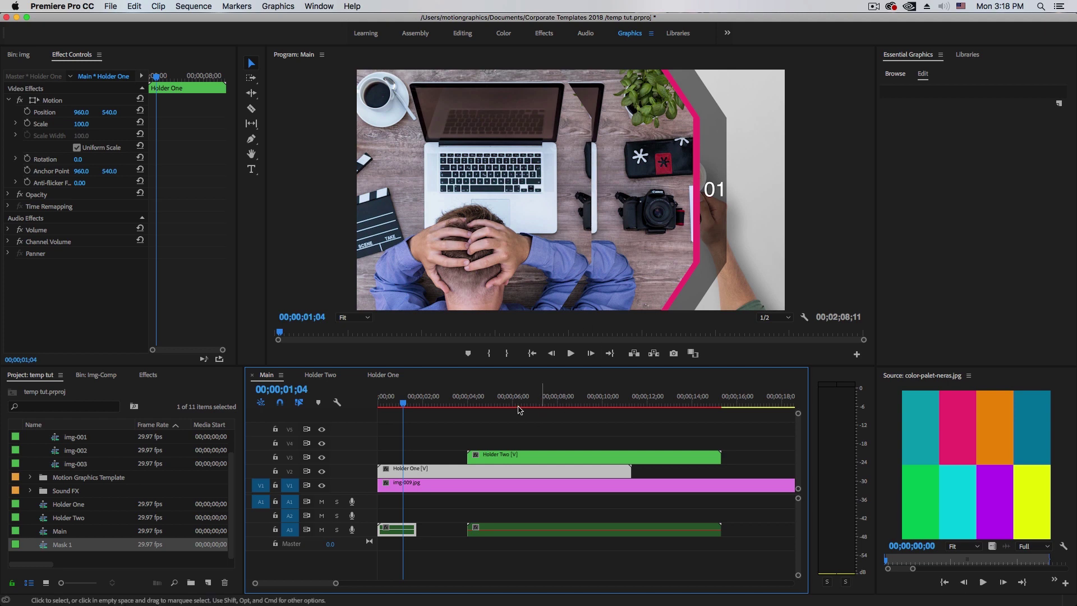
drag(402, 404, 492, 407)
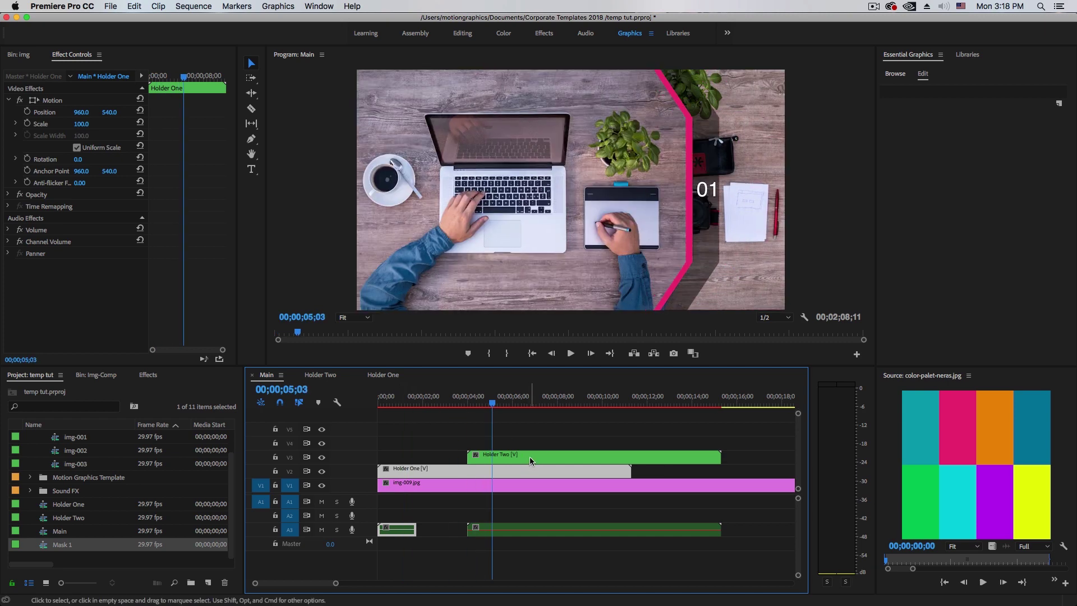
Open the Holder Two sequence and nest its mask and img-002 clips together as Mask 2.
double_click(530, 456)
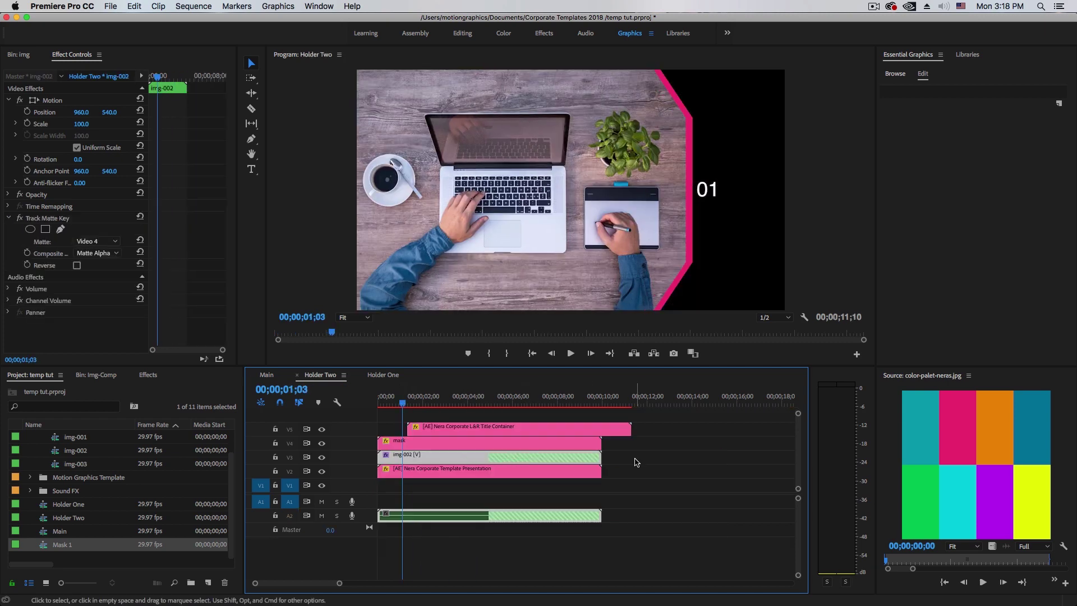
drag(618, 454, 482, 447)
right_click(472, 448)
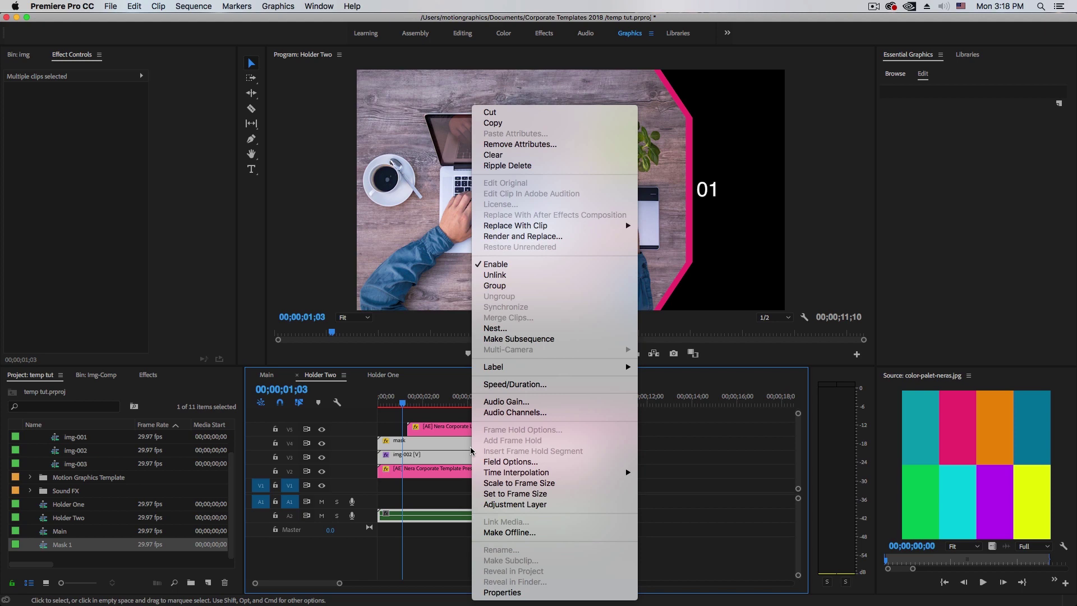
click(495, 328)
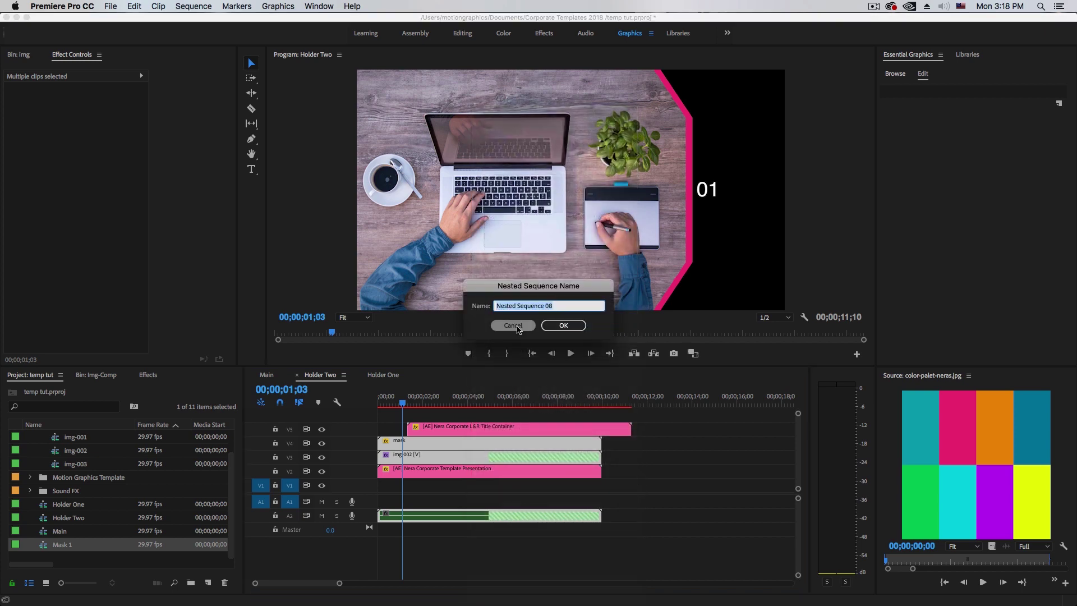
text(Mask 2)
key(Return)
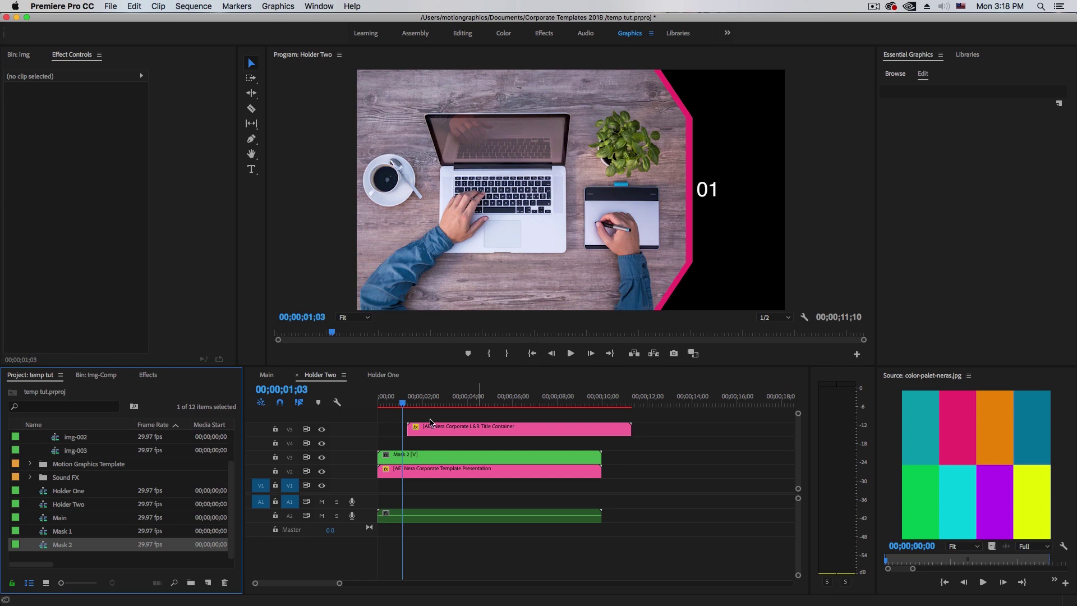
Duplicate Mask 2 onto V4 in Holder Two and offset the V4 clip to start at frame 10.
click(412, 458)
drag(412, 458, 413, 443)
click(293, 391)
text(1)
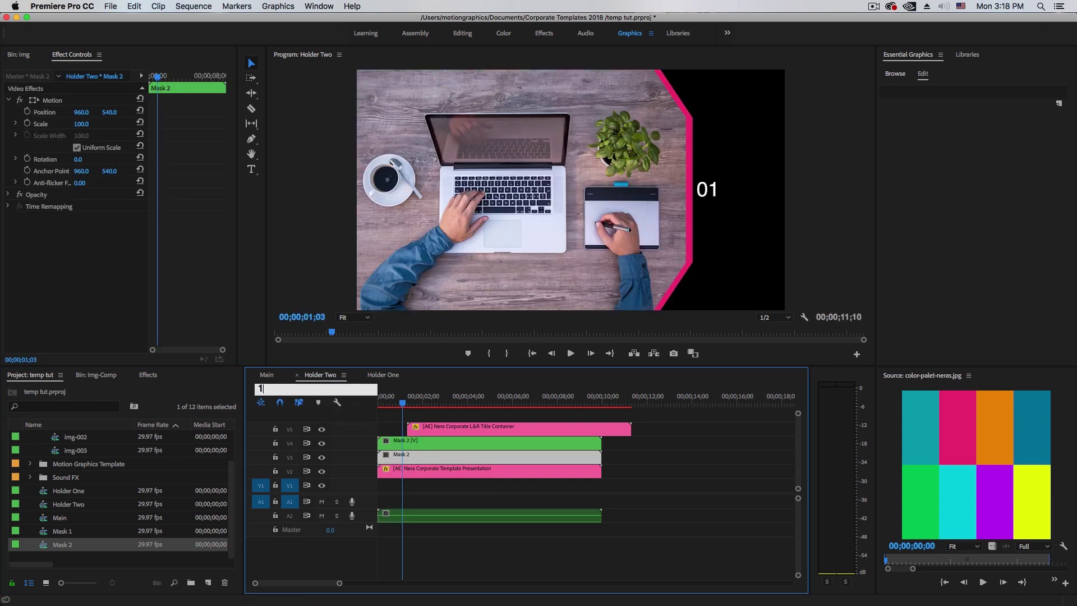
text(0)
key(Return)
drag(411, 447, 411, 445)
Return to the Main sequence and scrub through the Holder Two animation to 00;00;07;28.
click(268, 375)
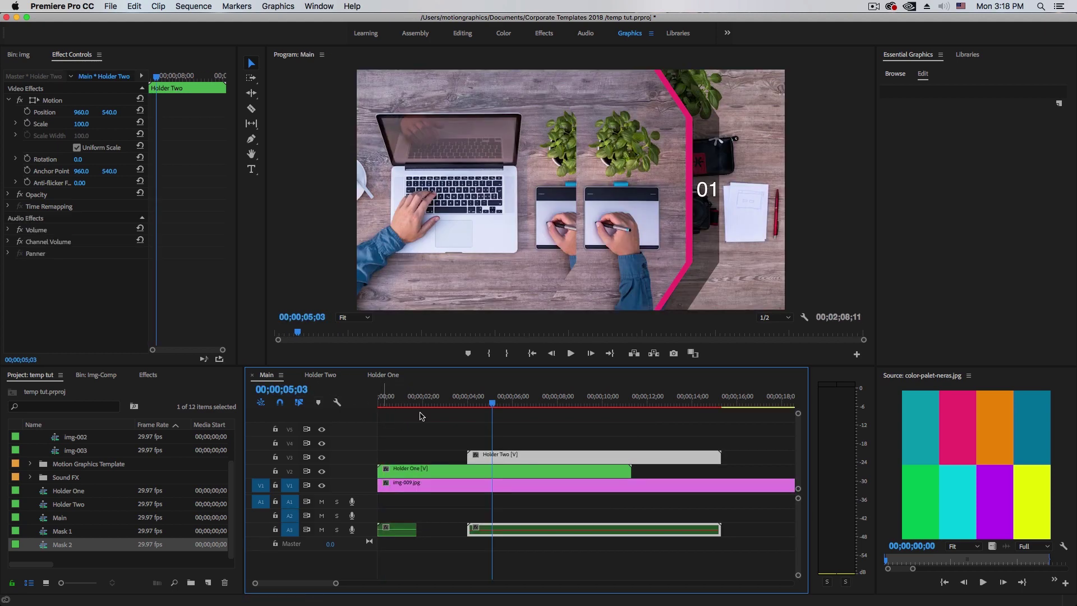
mouse_move(489, 407)
mouse_down()
mouse_move(433, 408)
mouse_move(495, 414)
mouse_up()
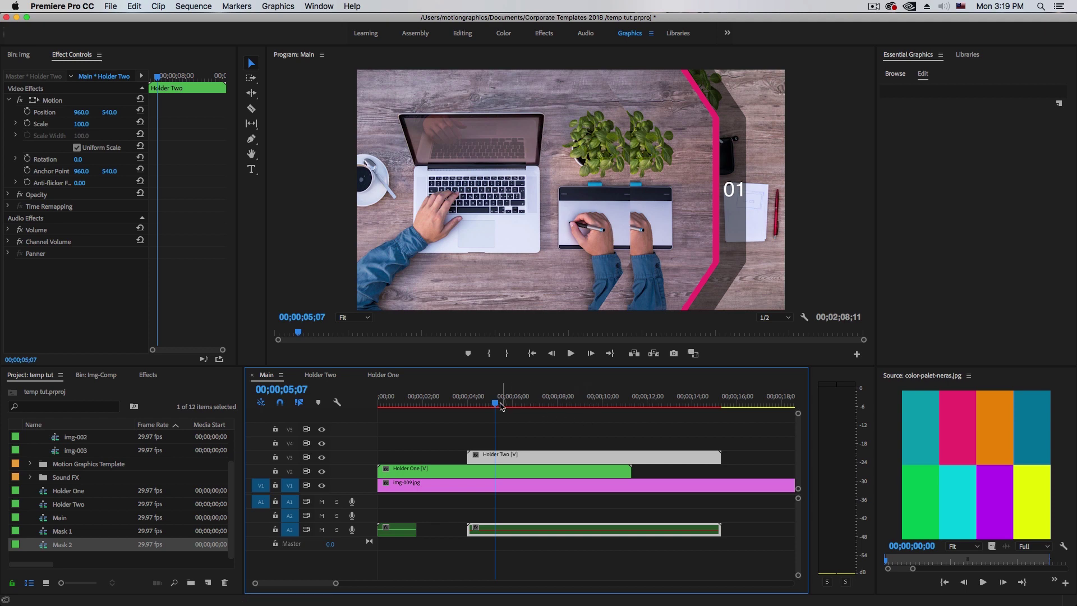
drag(493, 402, 555, 404)
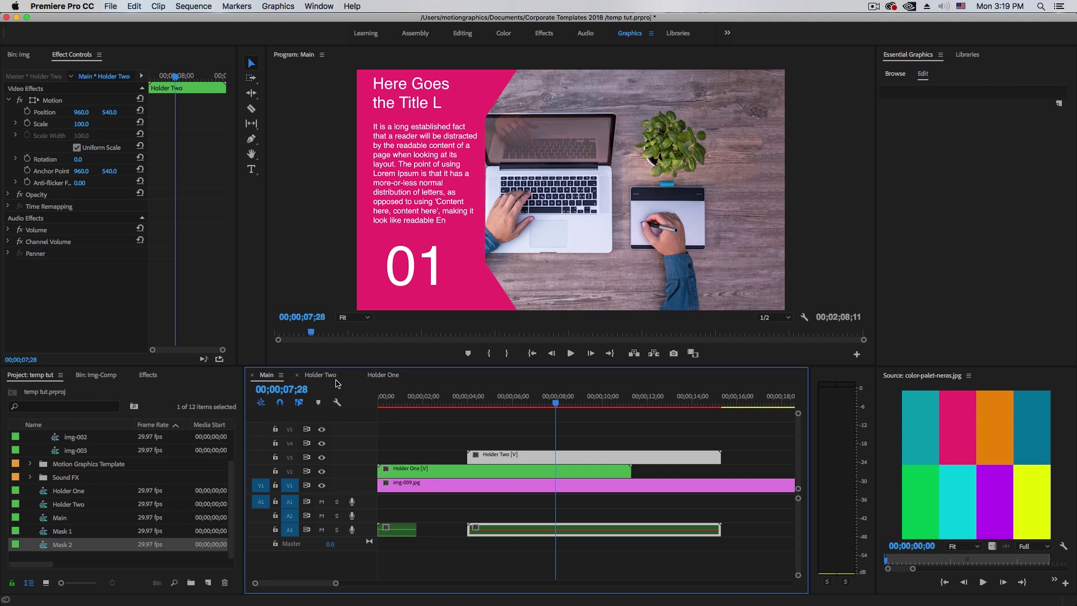
Close the Holder Two and Holder One timelines, and scrub the Main sequence across the transition to 00;00;04;18.
click(297, 375)
click(297, 375)
drag(558, 403, 462, 426)
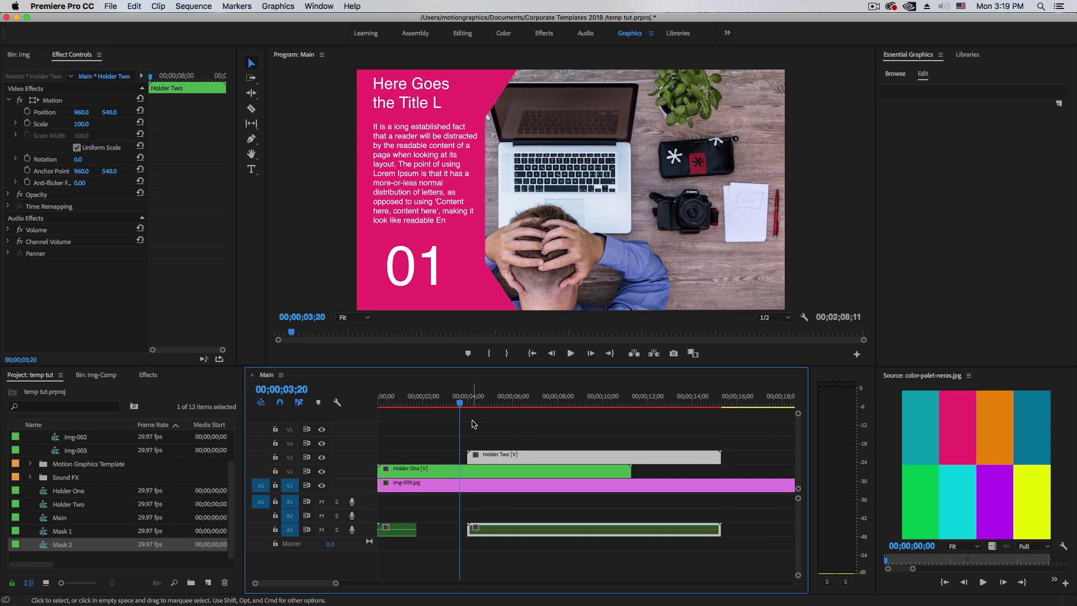
mouse_move(462, 415)
mouse_down()
mouse_move(492, 415)
mouse_move(480, 415)
mouse_up()
Open Main One.mp4 from the Movies folder in QuickTime Player, watch the reference animation, and close the video.
mouse_move(516, 605)
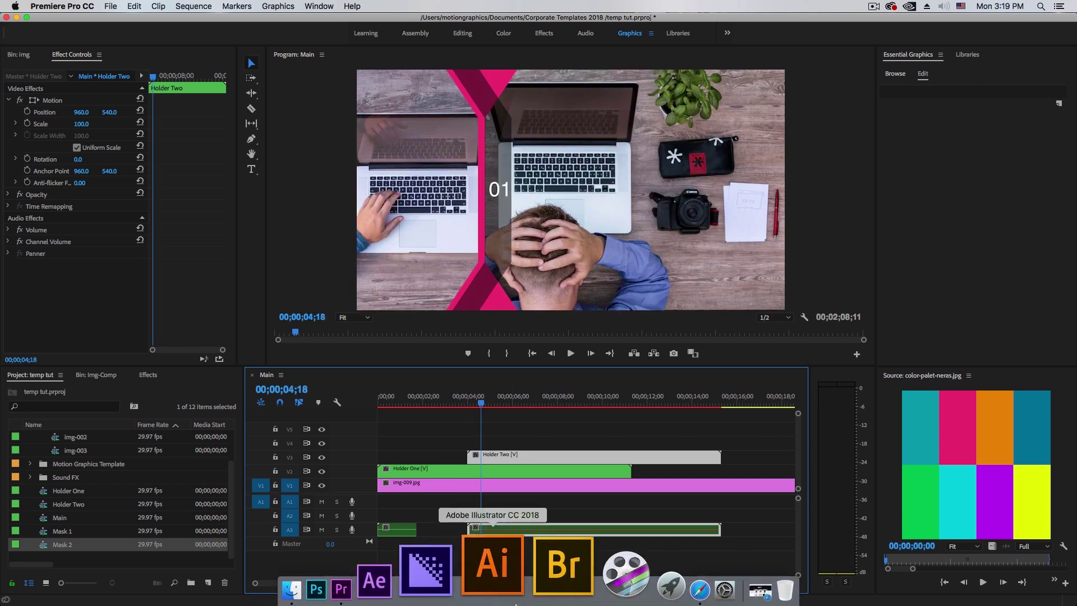
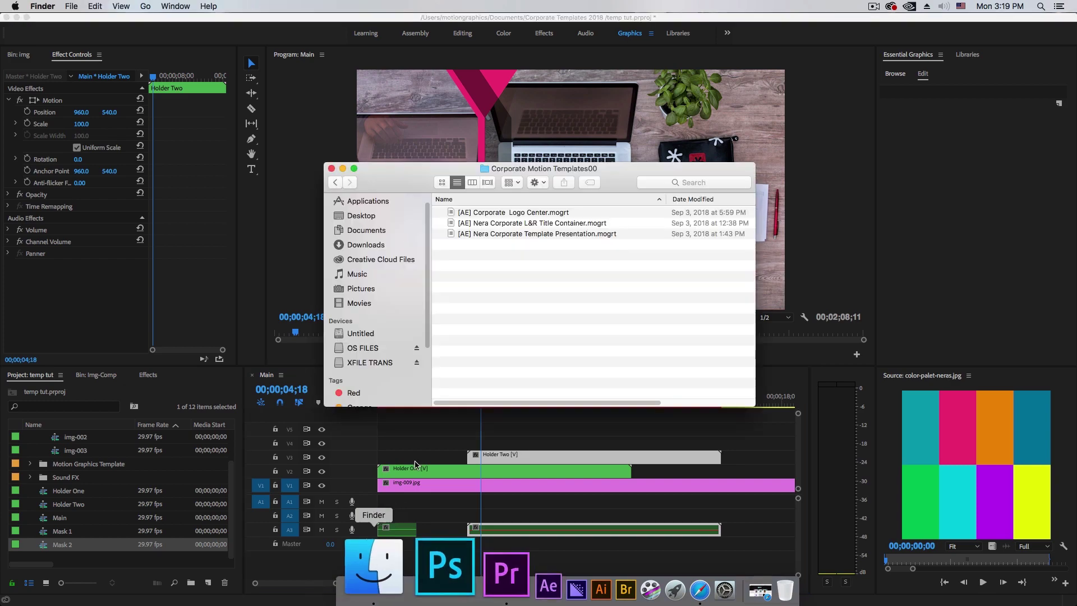
click(362, 288)
click(359, 303)
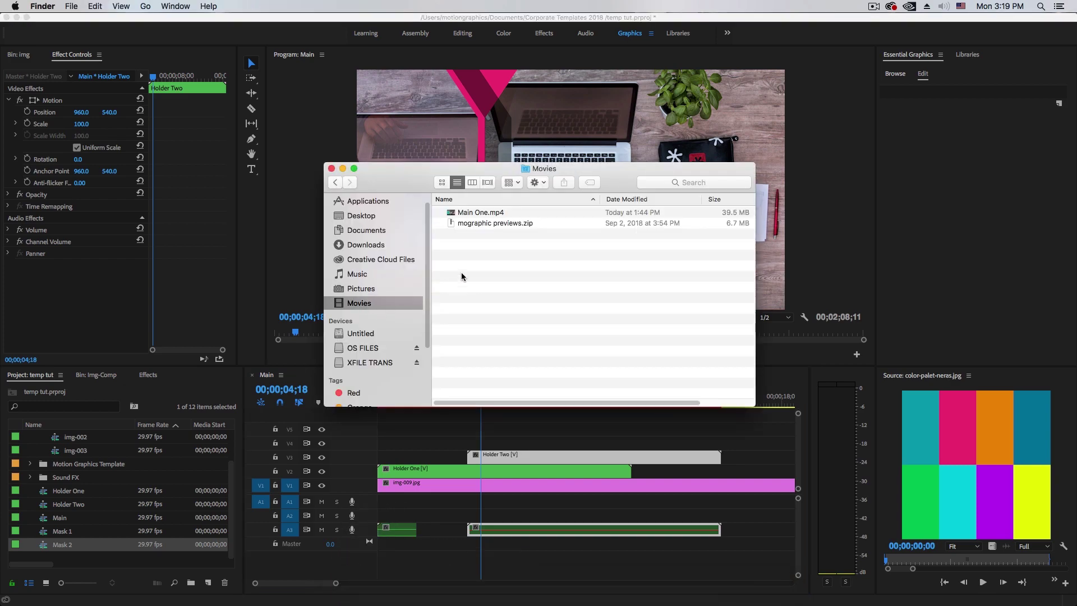
double_click(471, 212)
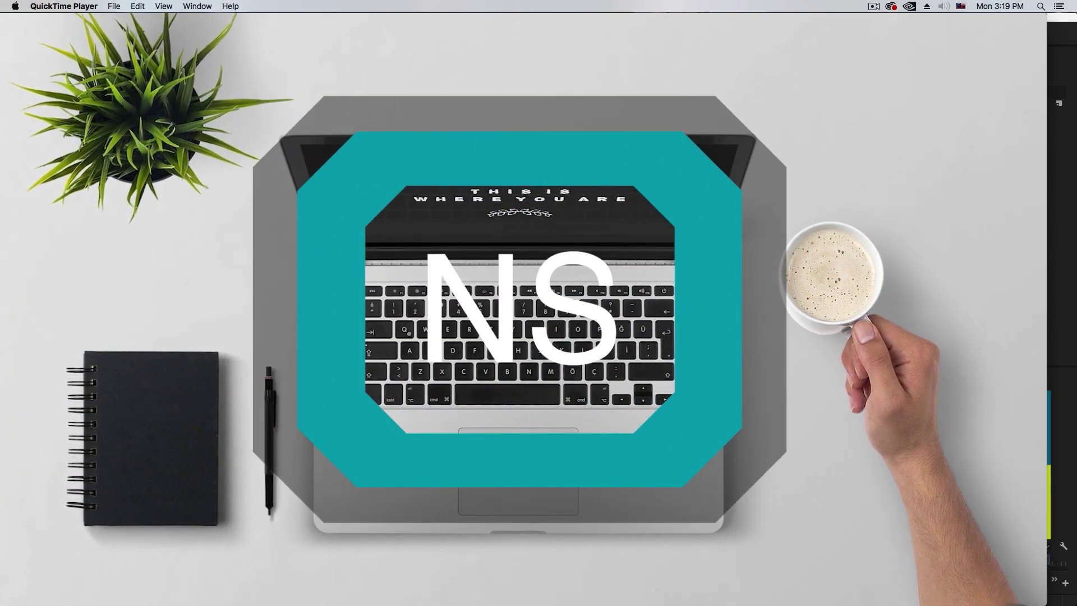
mouse_move(240, 337)
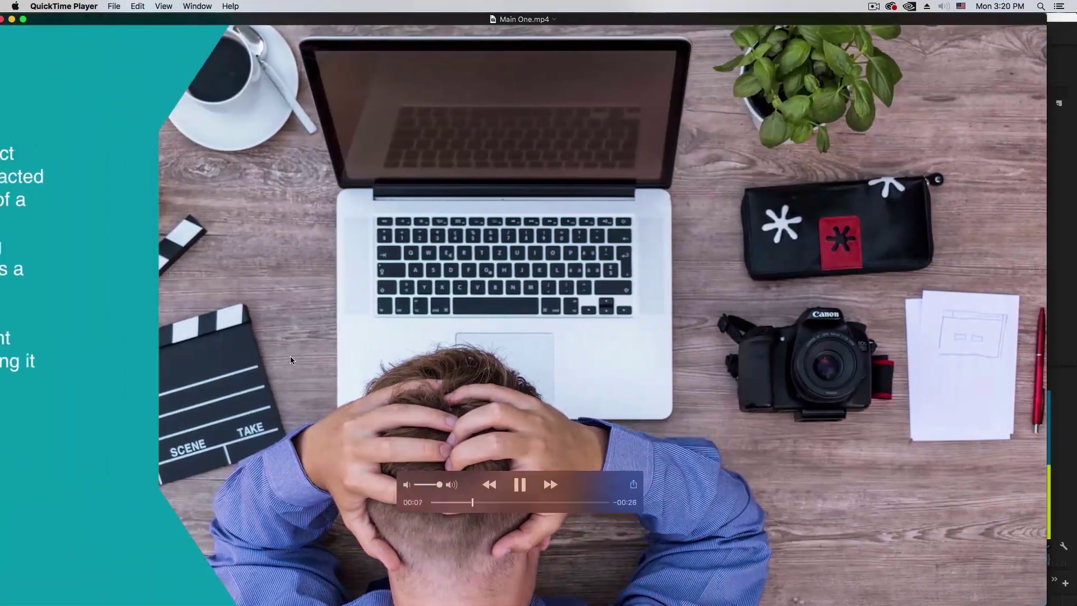
drag(129, 19, 184, 20)
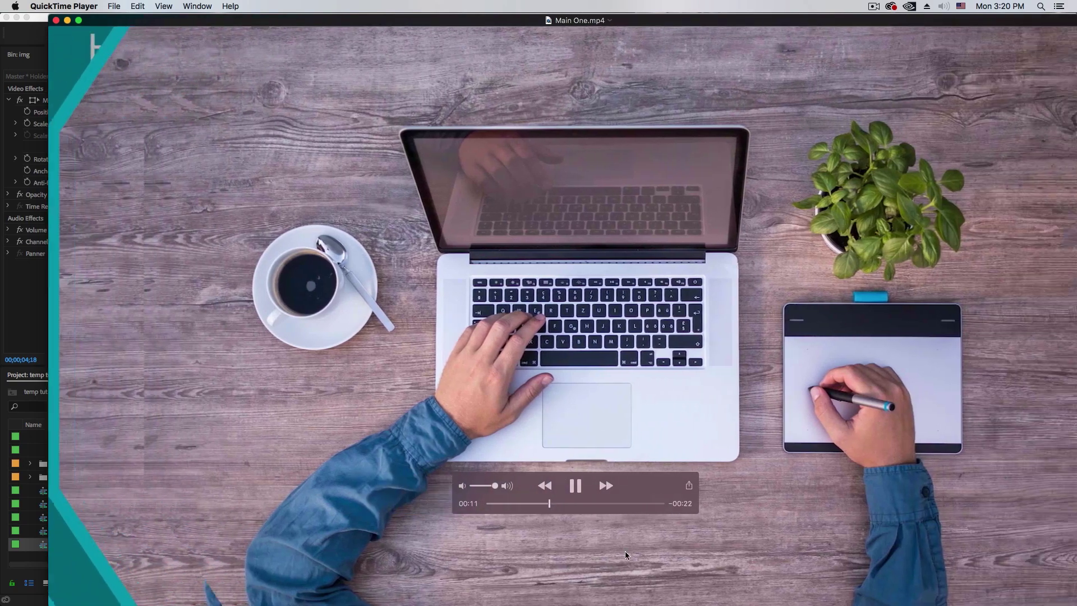
key(super+w)
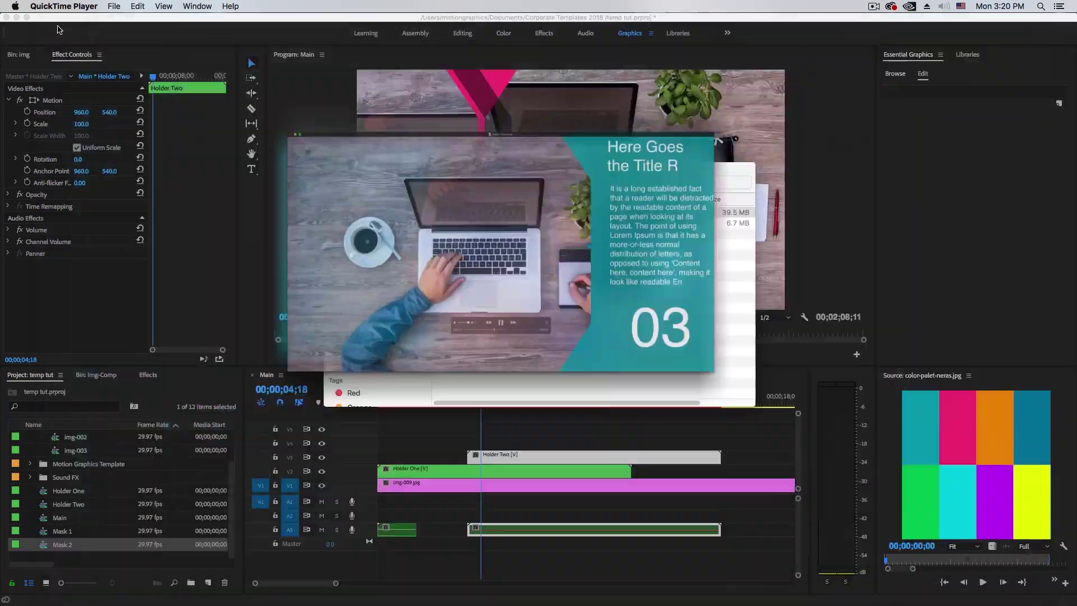
Return to Premiere Pro and shift the Holder One and Holder Two clips later together, with Holder One starting at about 00;00;02;25.
click(331, 168)
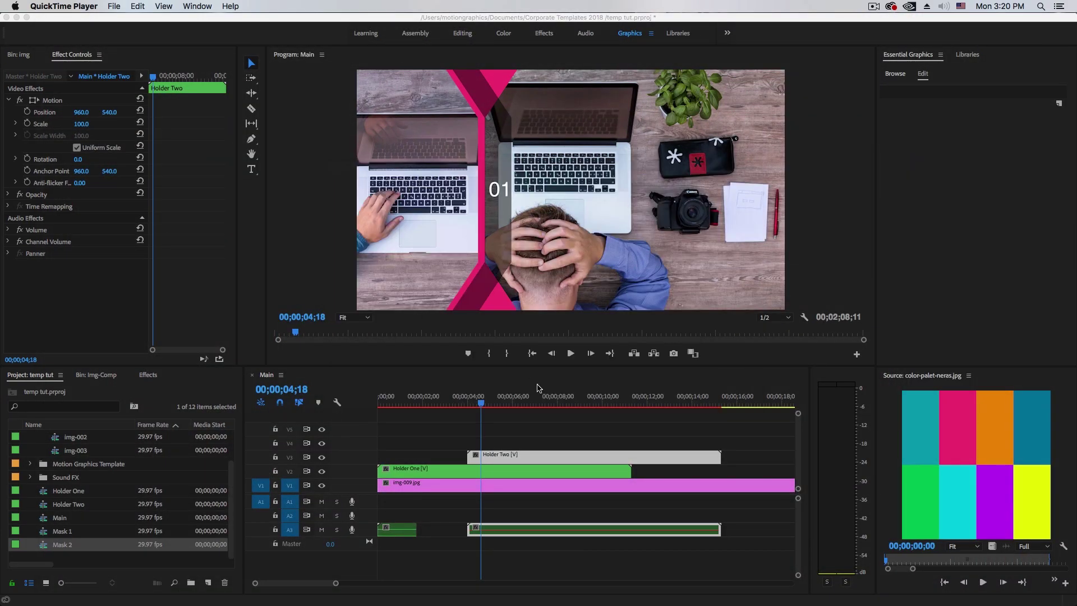
click(679, 467)
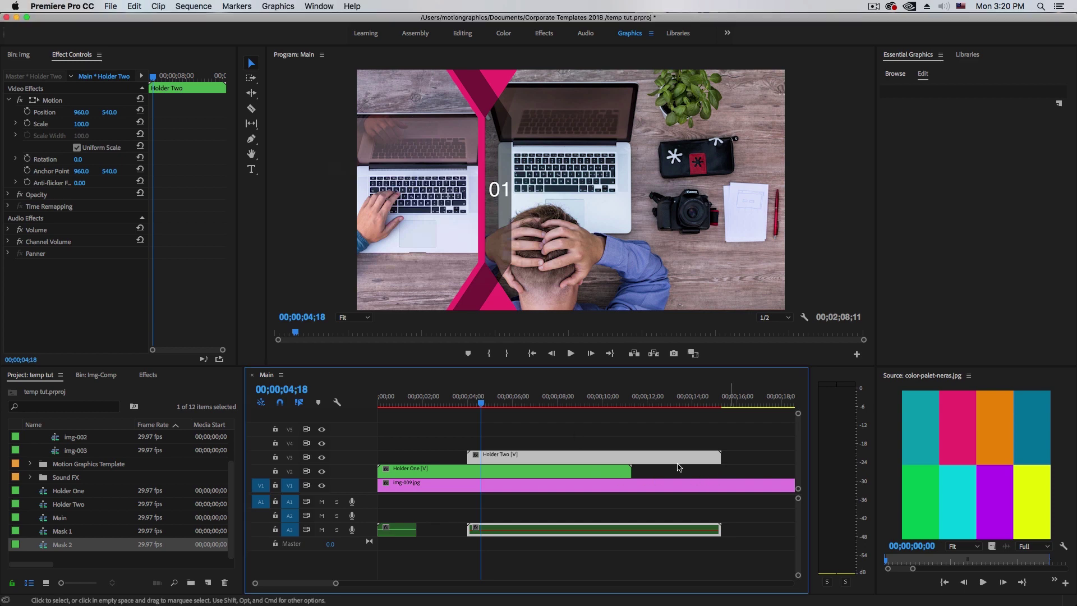
drag(545, 437, 613, 466)
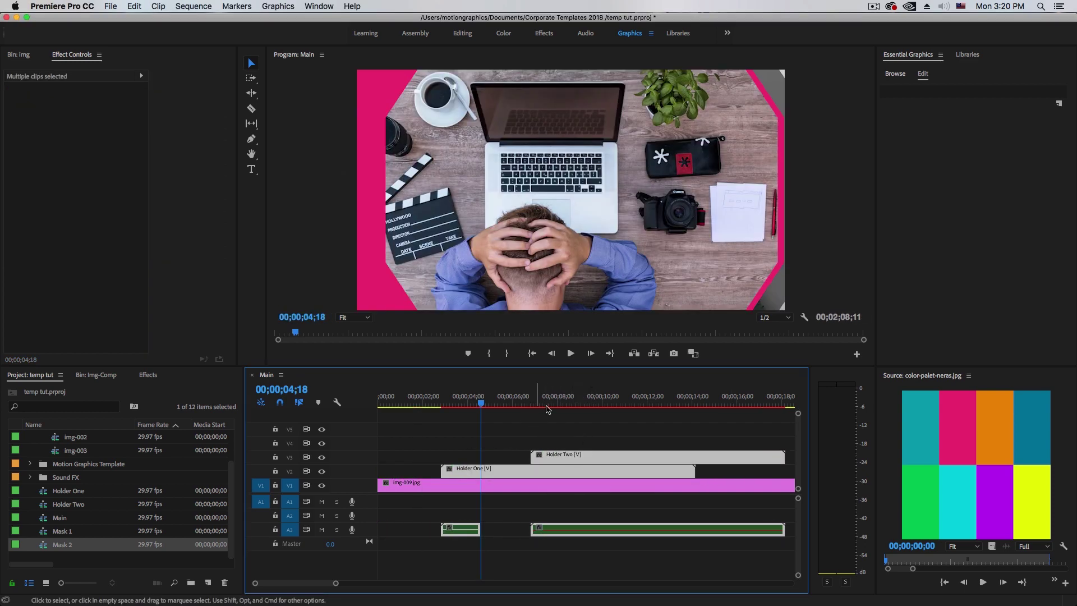
Add the Corporate Logo Center template from the Nera Corporate library to V4 at the sequence start and preview it at 00;00;01;28.
click(897, 74)
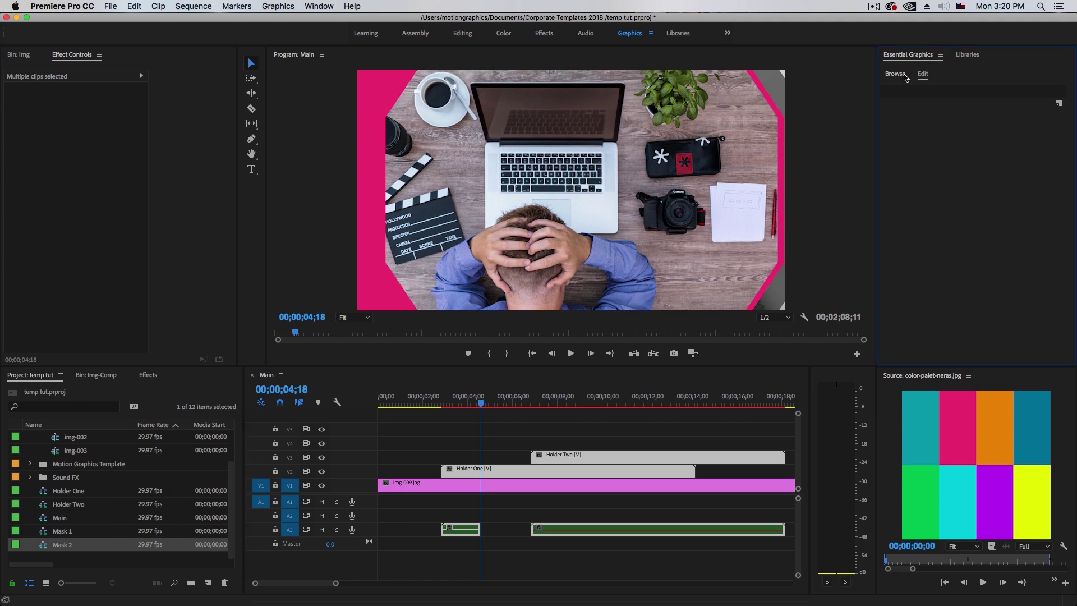
click(967, 55)
drag(977, 223, 365, 440)
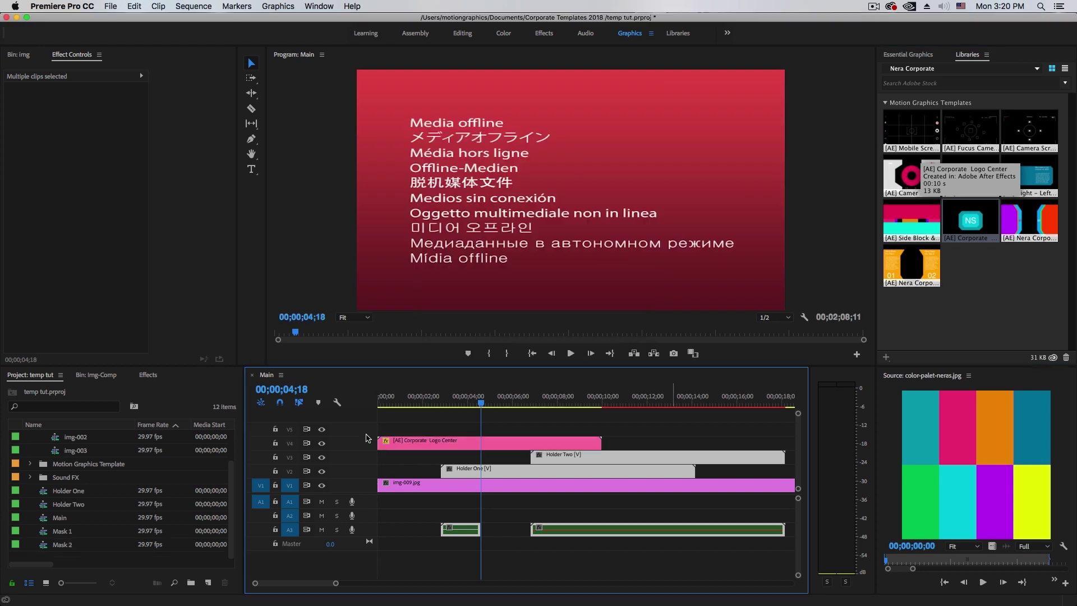
drag(480, 403, 422, 412)
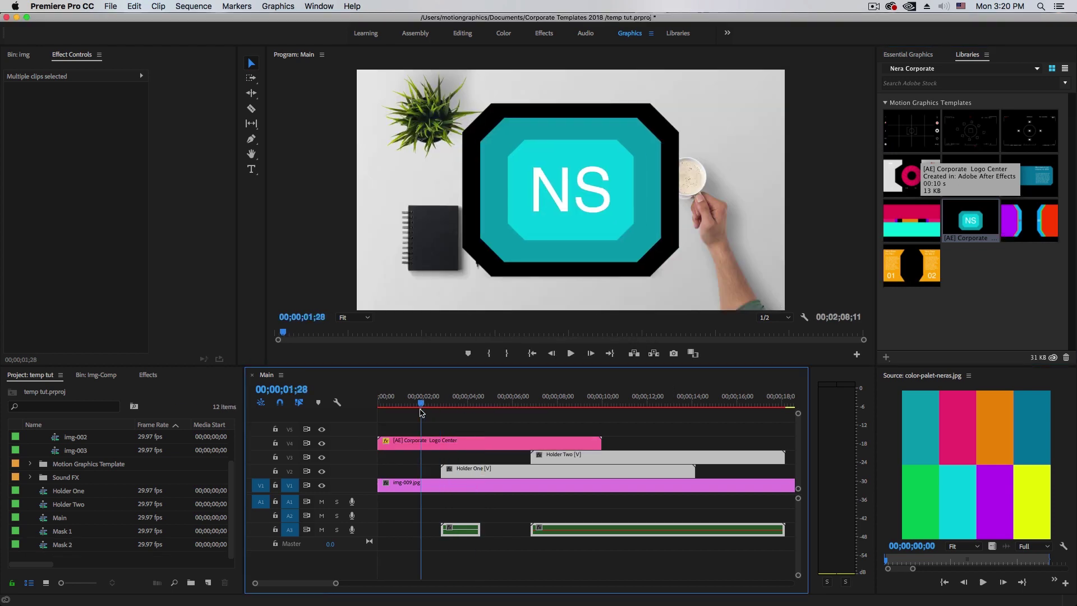
Select the Corporate Logo Center clip and display its editable template properties, reloading the Graphics workspace.
click(420, 442)
click(893, 56)
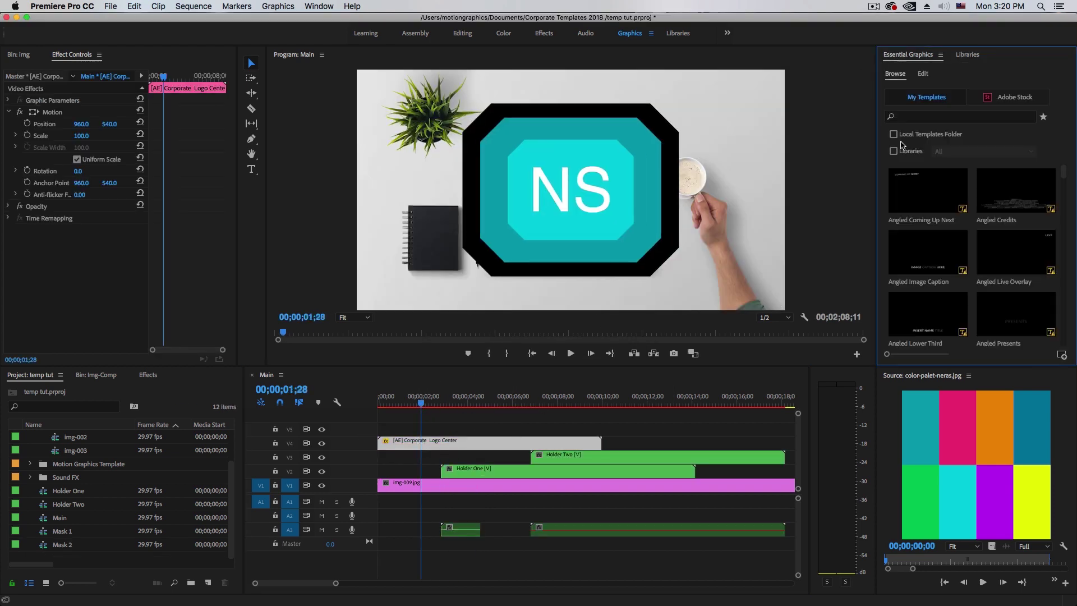
click(922, 75)
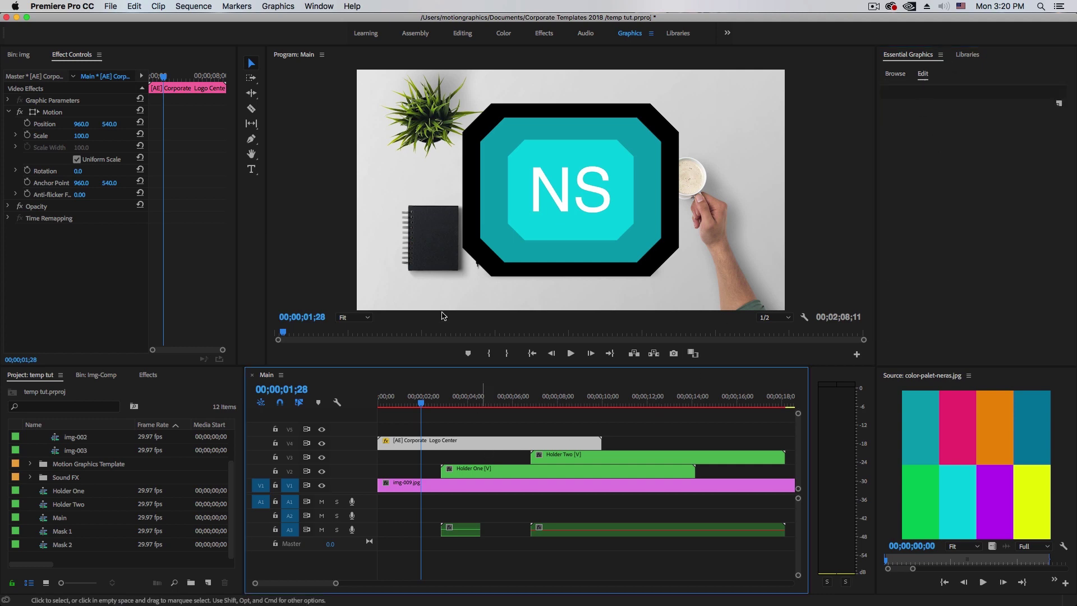
click(367, 35)
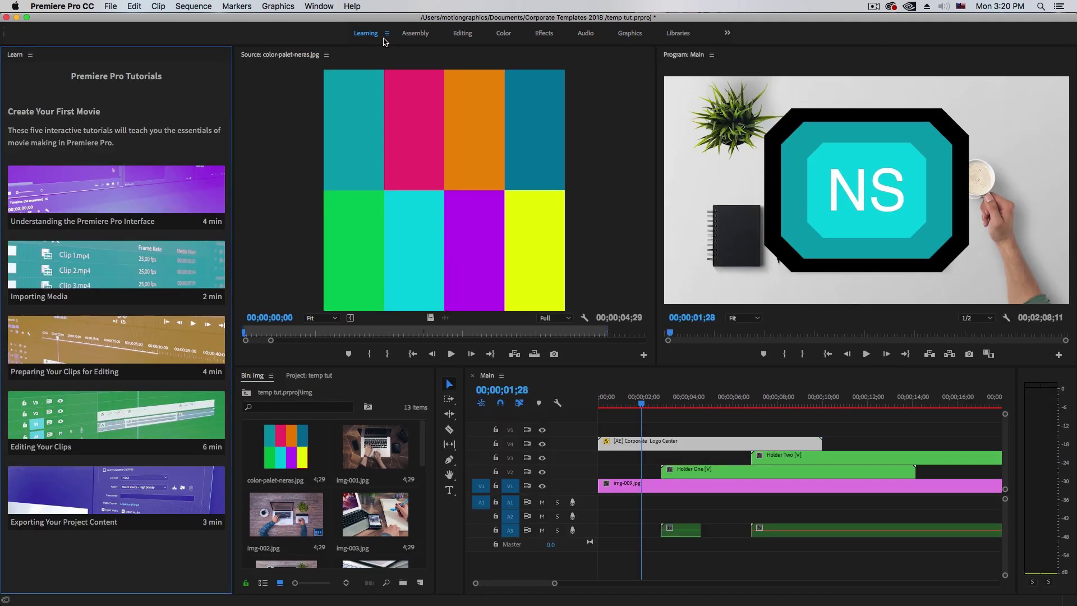
click(630, 34)
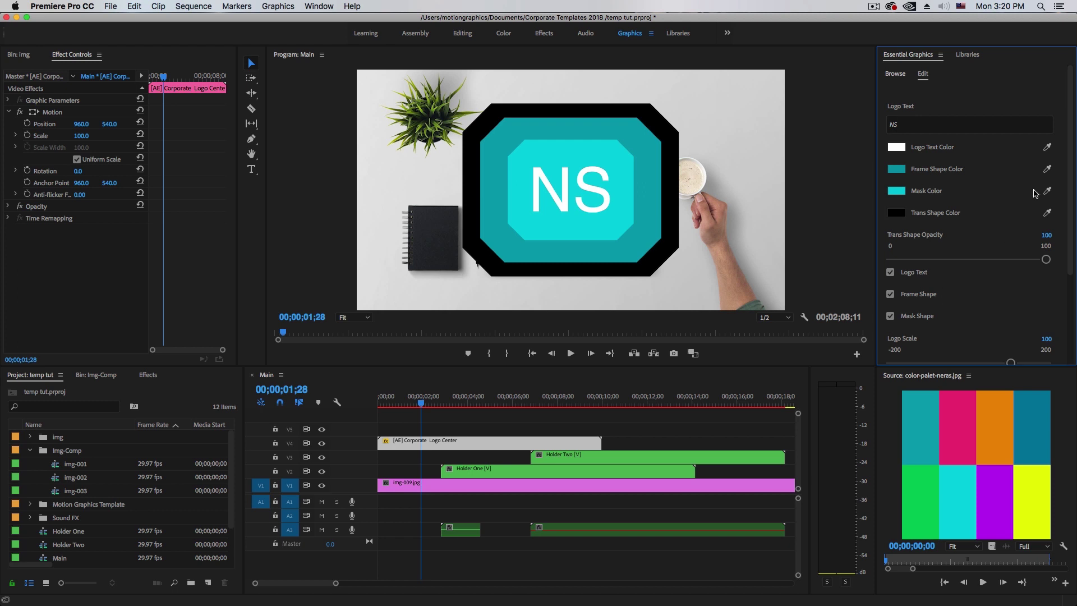
scroll(1054, 135, down, 3)
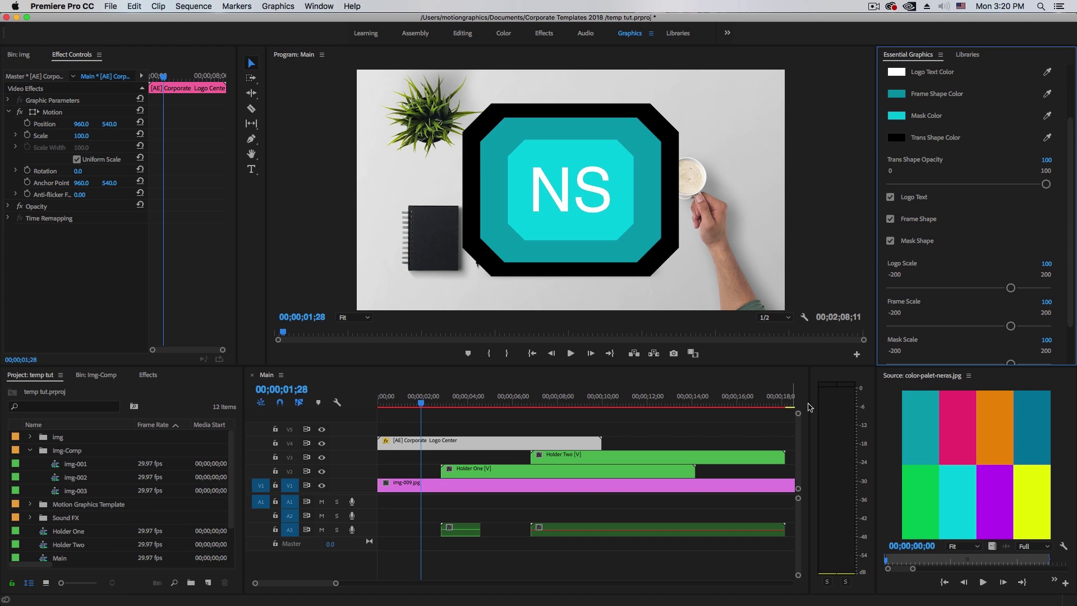
click(505, 443)
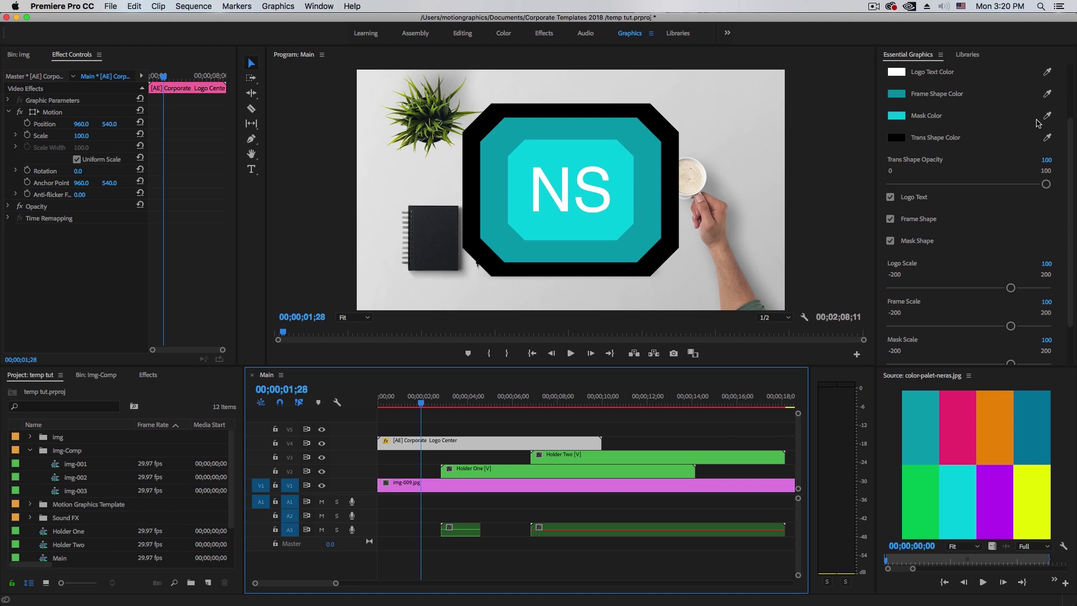
Try toggling the Logo Text visibility and open the NS logo text for editing, keeping its wording.
click(890, 197)
click(891, 197)
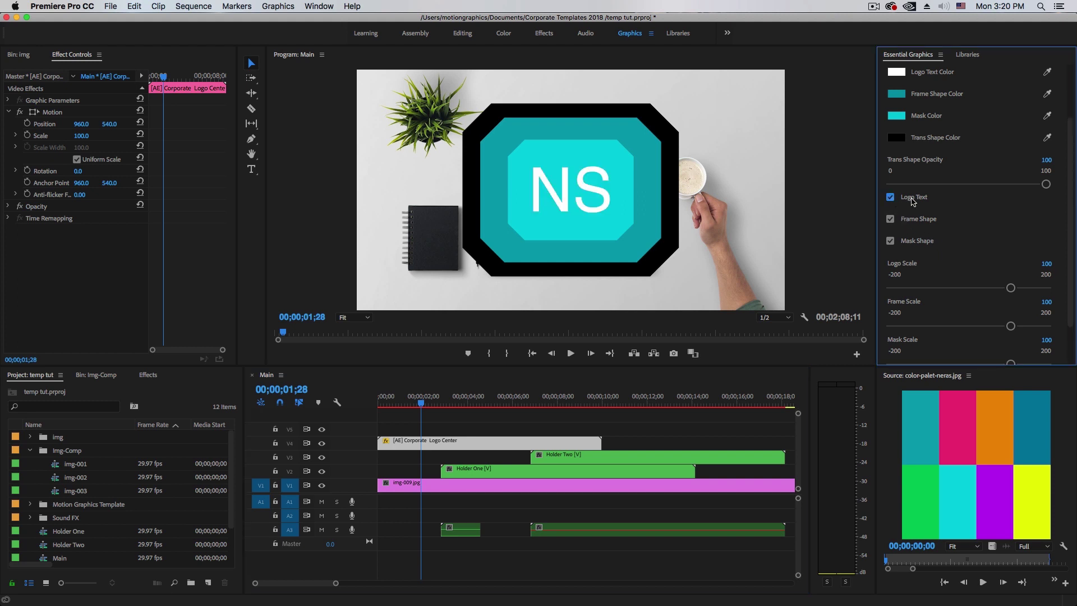
scroll(920, 236, up, 3)
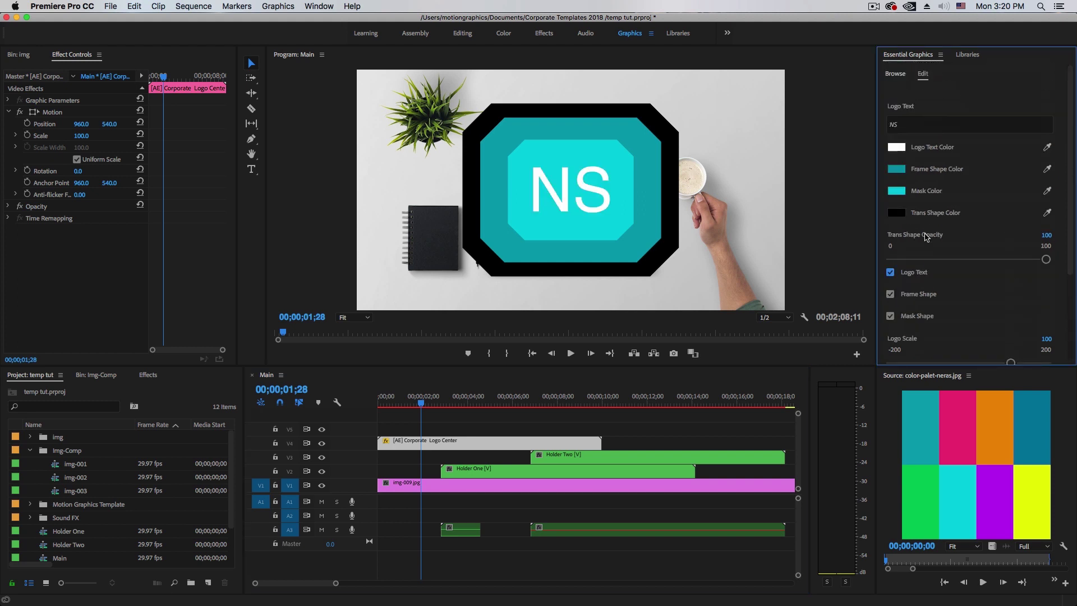
click(893, 122)
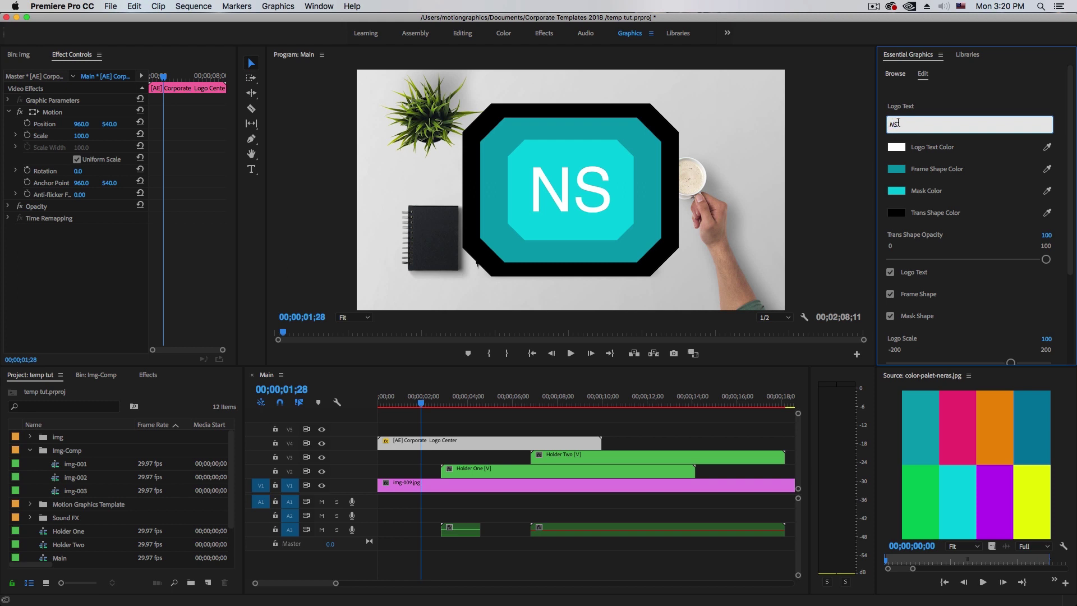
double_click(897, 122)
key(Return)
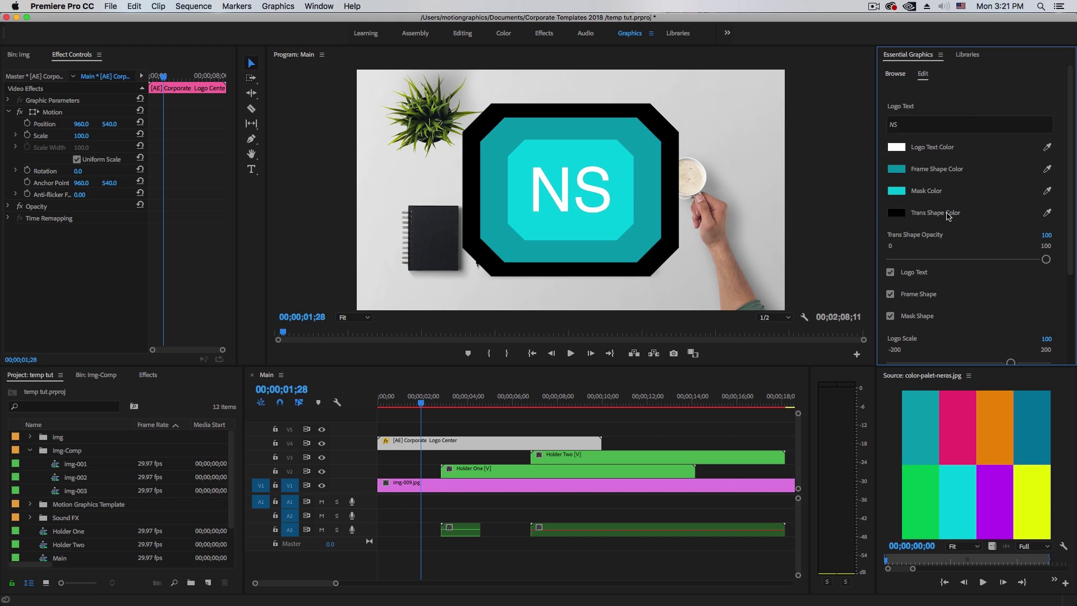
Set the logo graphic's Trans Shape Opacity to 77 and turn off its Mask Shape.
drag(1046, 240, 1034, 240)
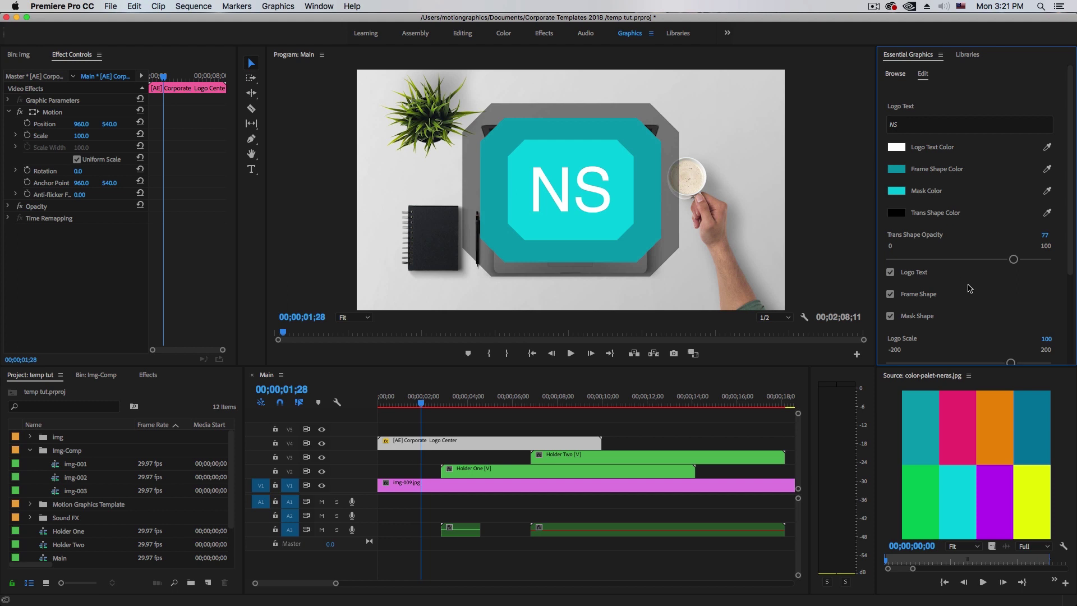
click(890, 316)
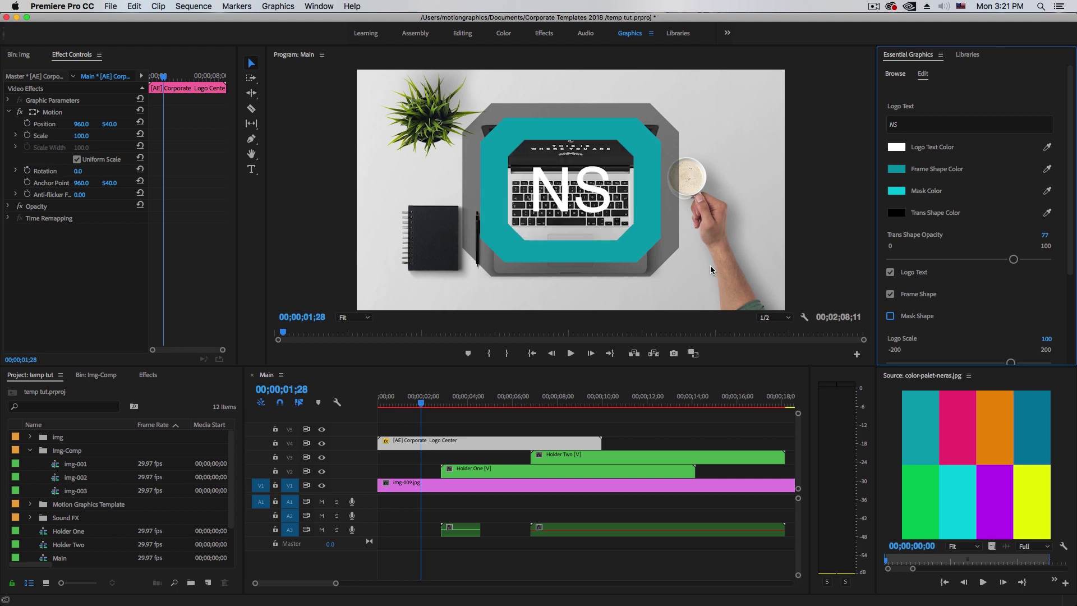
drag(408, 402, 444, 413)
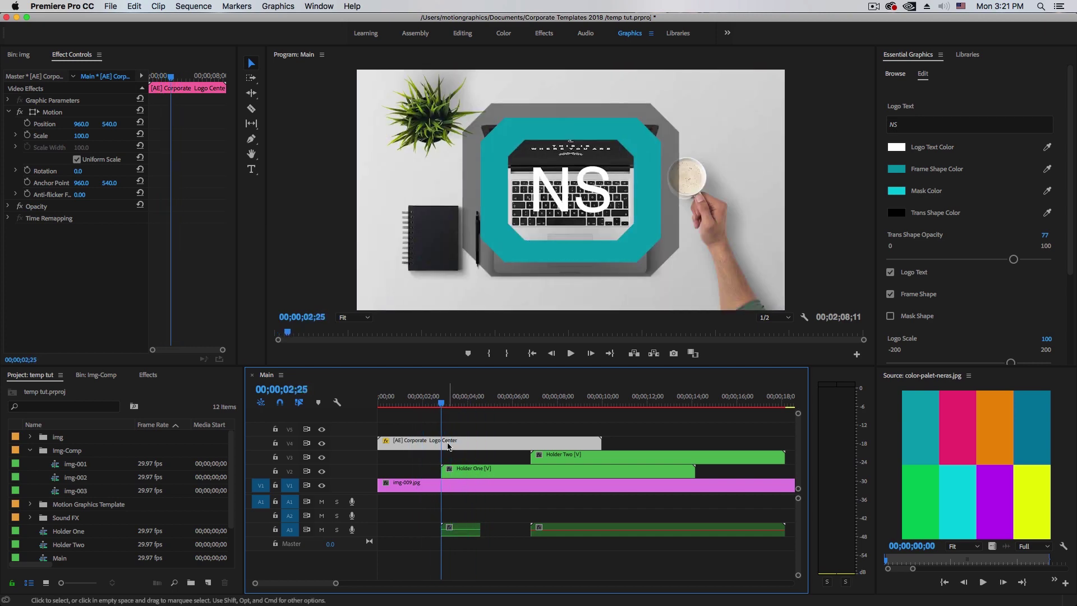
Move Holder One and Holder Two later together so that Holder One starts at 00;00;05;26.
drag(442, 412, 509, 405)
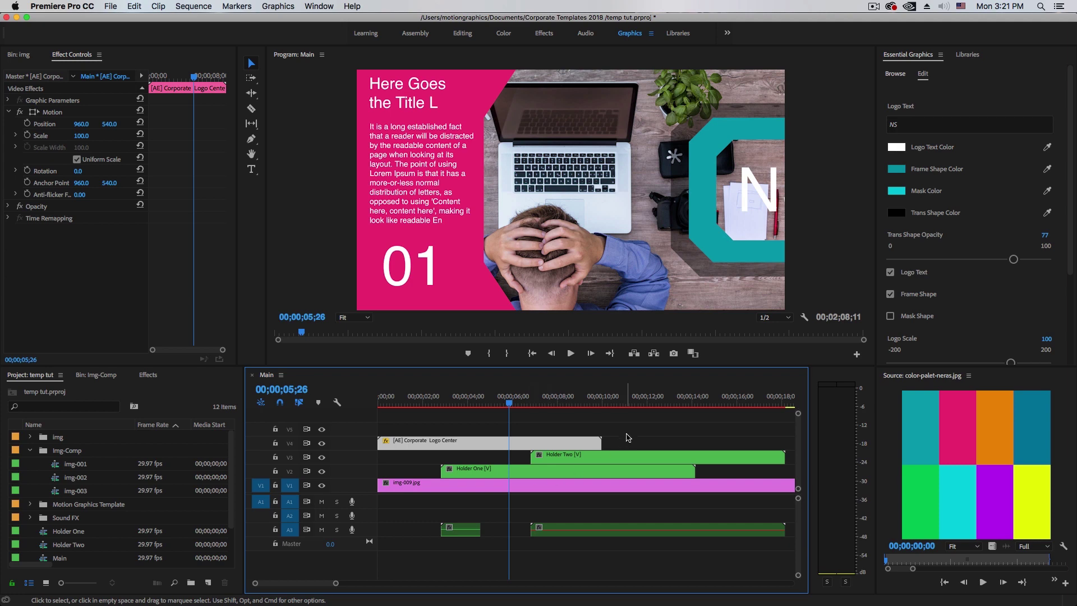
drag(625, 437, 668, 462)
drag(503, 405, 481, 404)
click(429, 405)
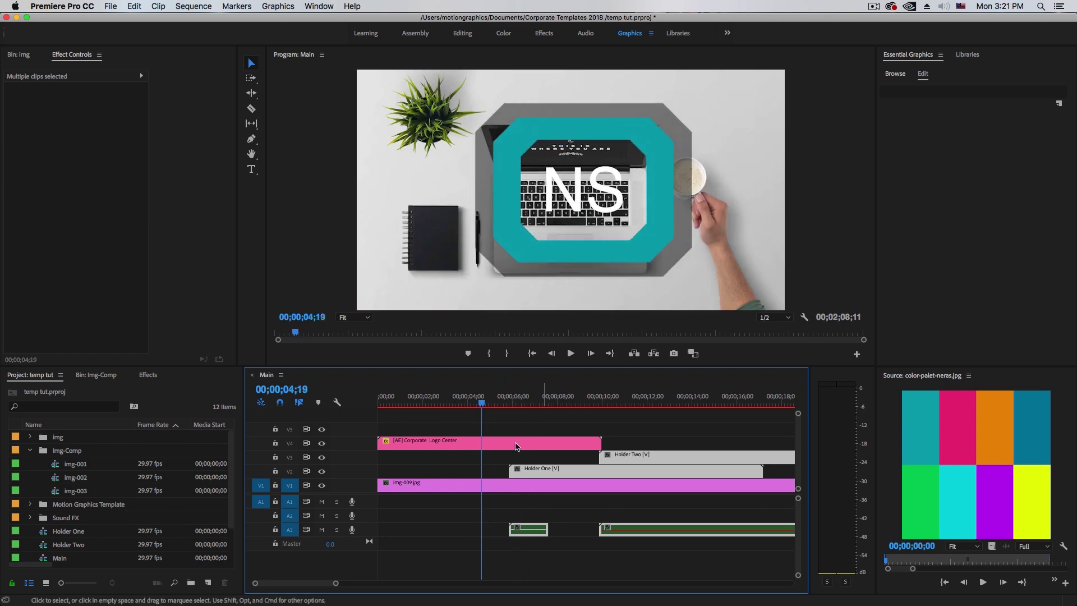
Set the logo graphic's Frame Shape Color to the pink sampled from the color palette image, and preview the sequence to 00;00;12;27.
click(465, 443)
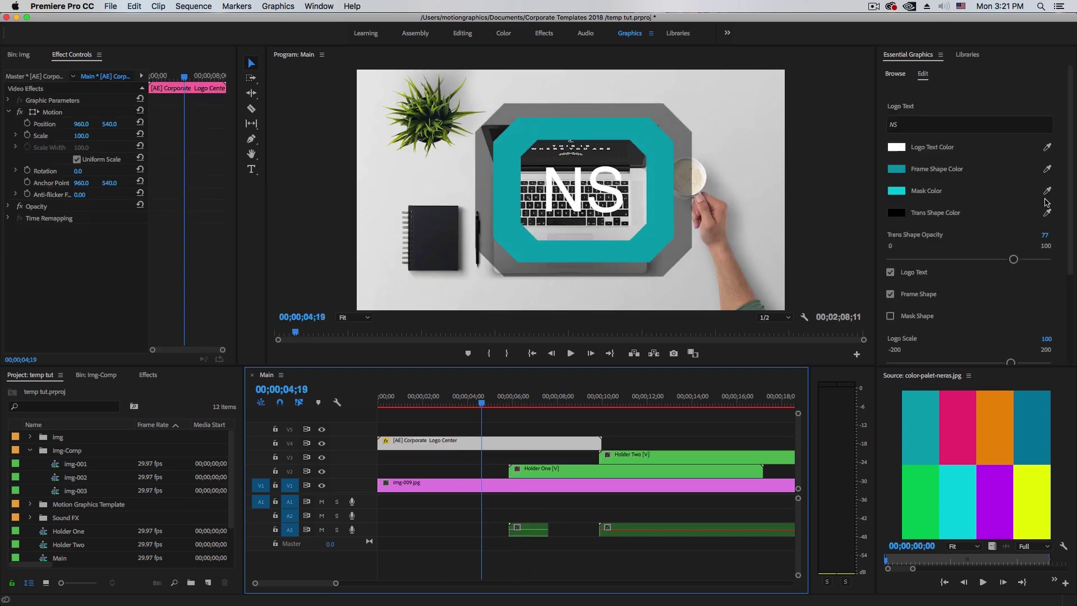
click(896, 169)
click(654, 290)
click(956, 428)
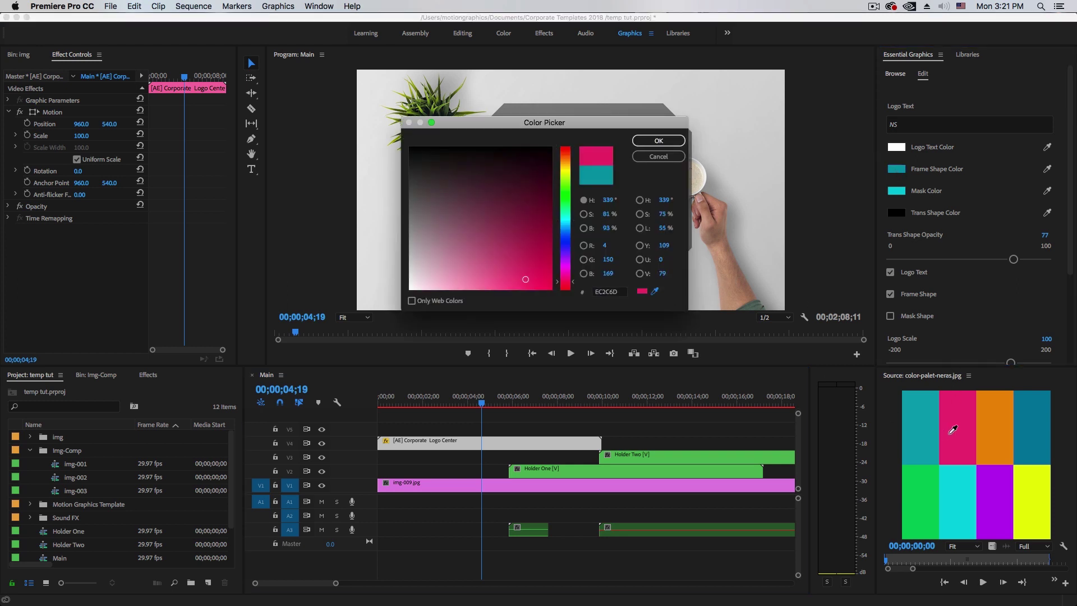
click(664, 143)
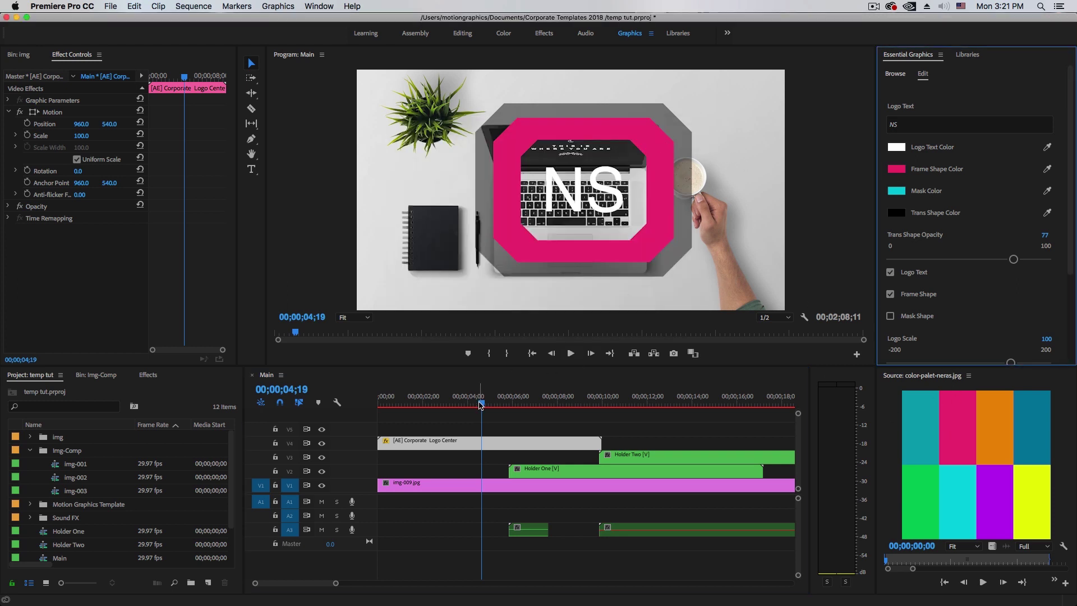
drag(481, 403, 667, 429)
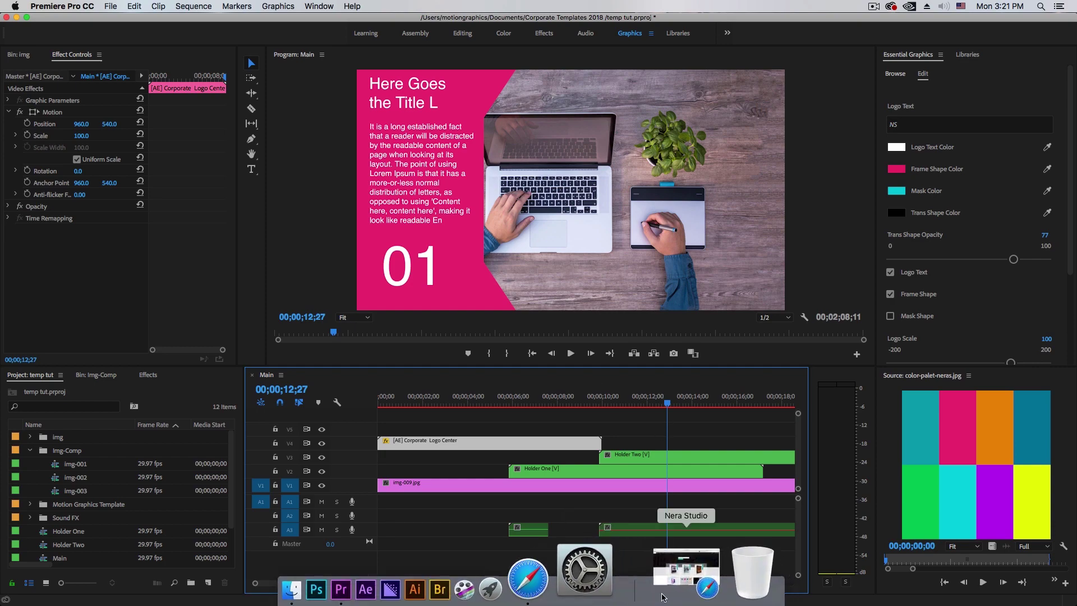
Switch to Safari and show the Nera Studio and Graphic Neras TV YouTube channels.
click(687, 583)
click(513, 41)
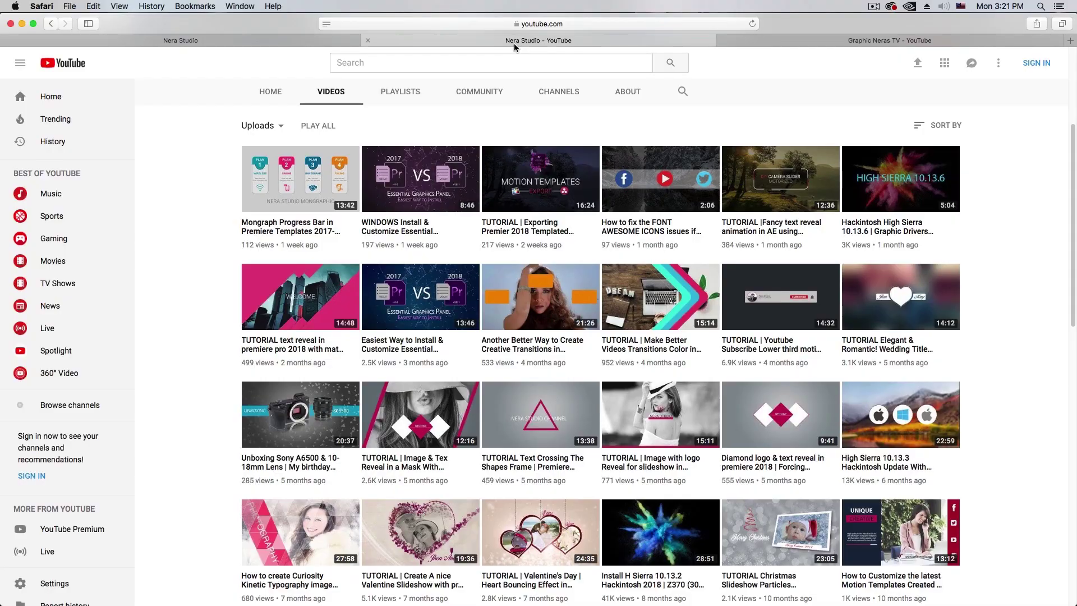
click(873, 41)
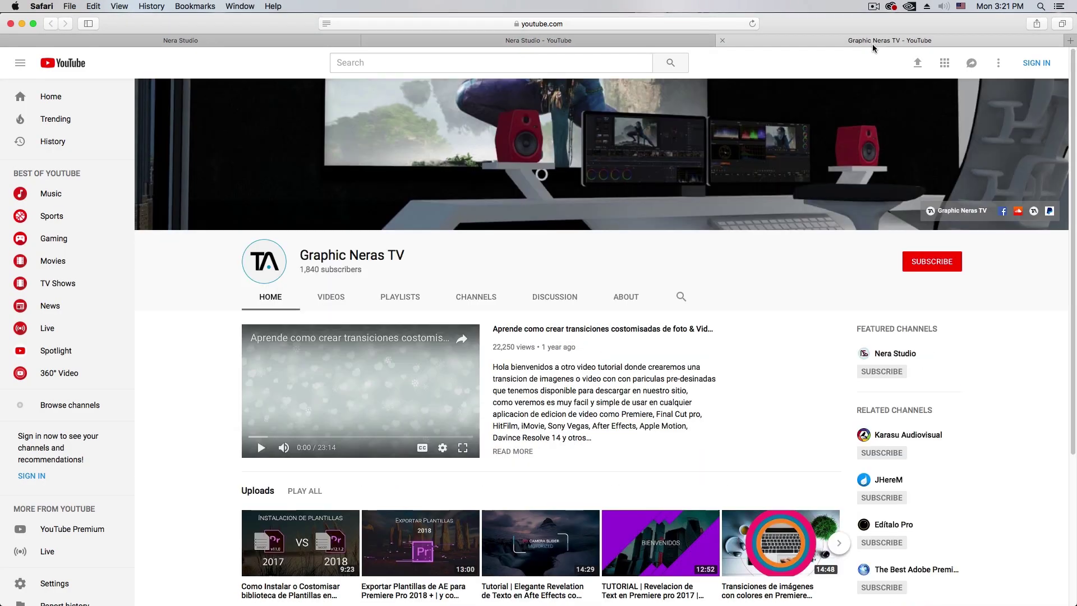